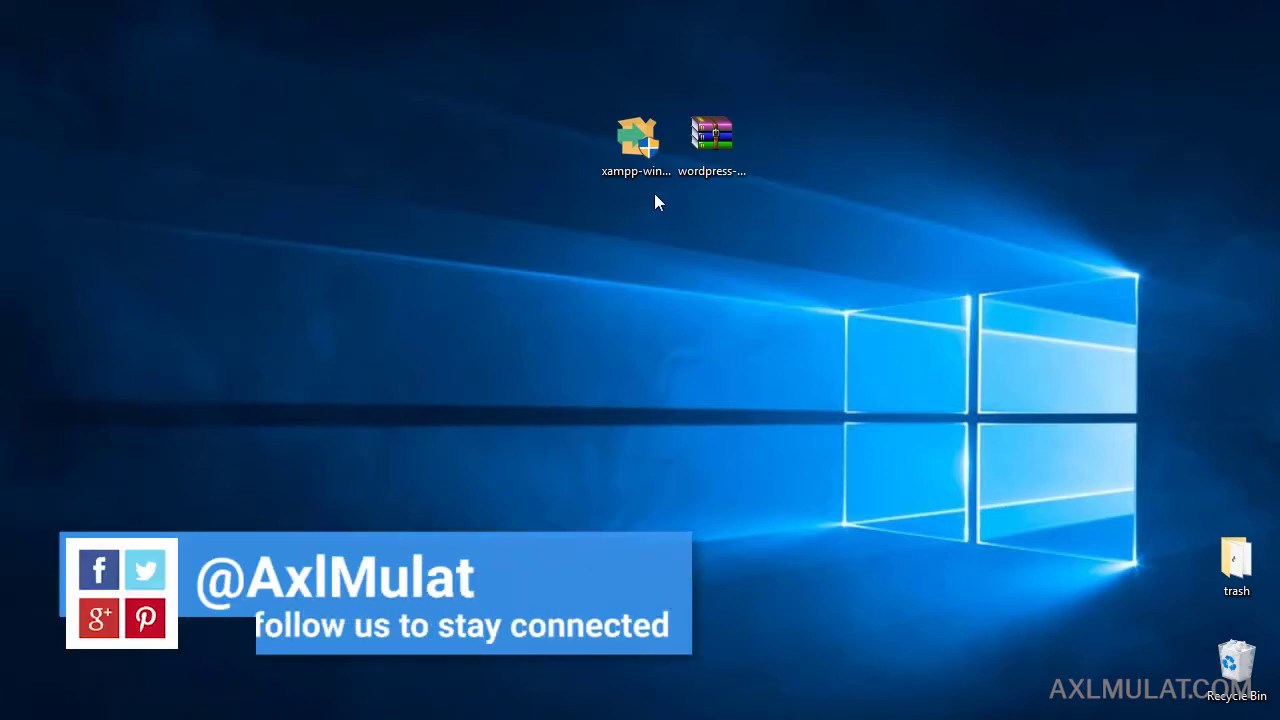
Launch the xampp-win installer from the Windows desktop.
{"action": "left_click", "coordinate": [637, 147]}
{"action": "double_click", "coordinate": [637, 147]}
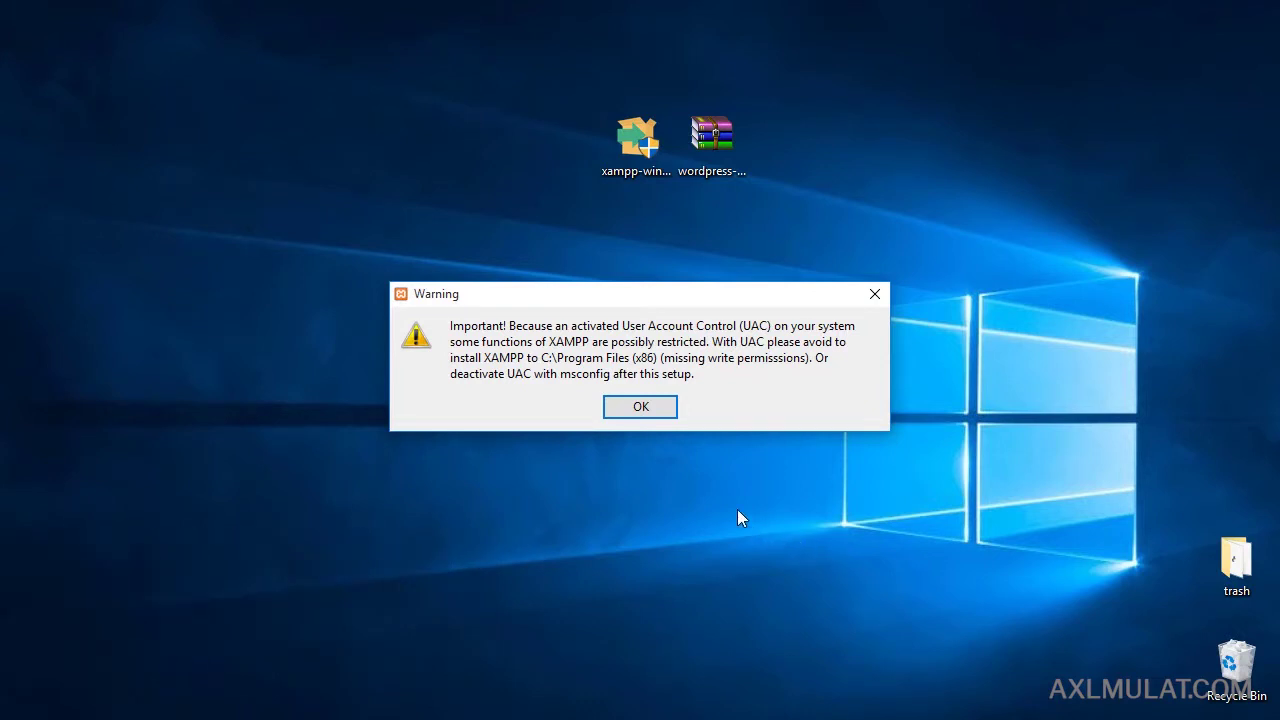
Dismiss the UAC warning and keep the default set of components.
{"action": "left_click", "coordinate": [640, 407]}
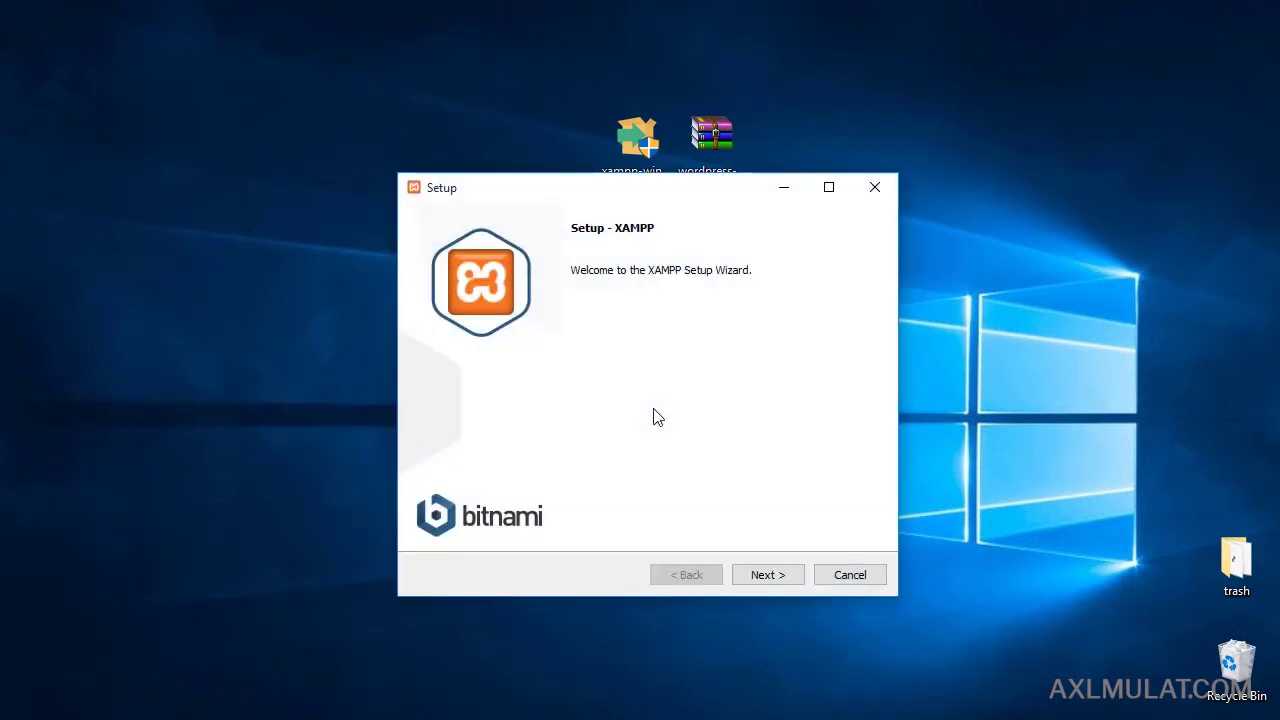
{"action": "left_click", "coordinate": [768, 577]}
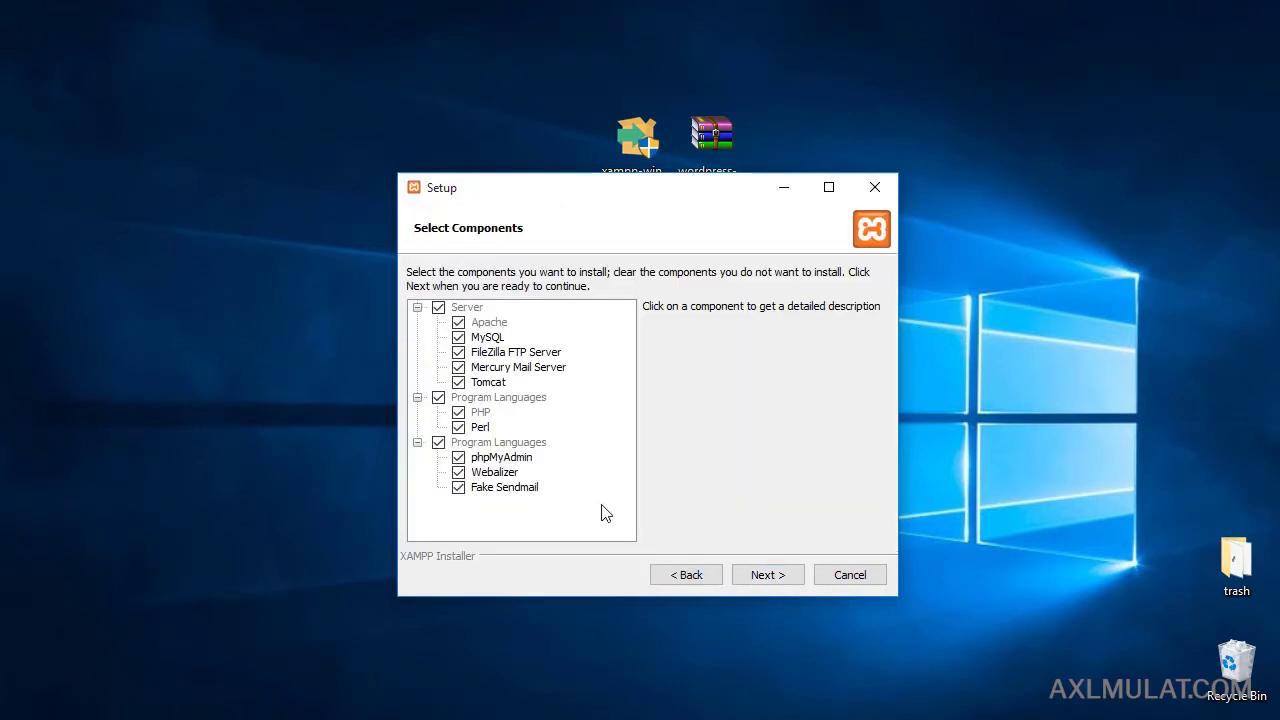
{"action": "left_click", "coordinate": [765, 578]}
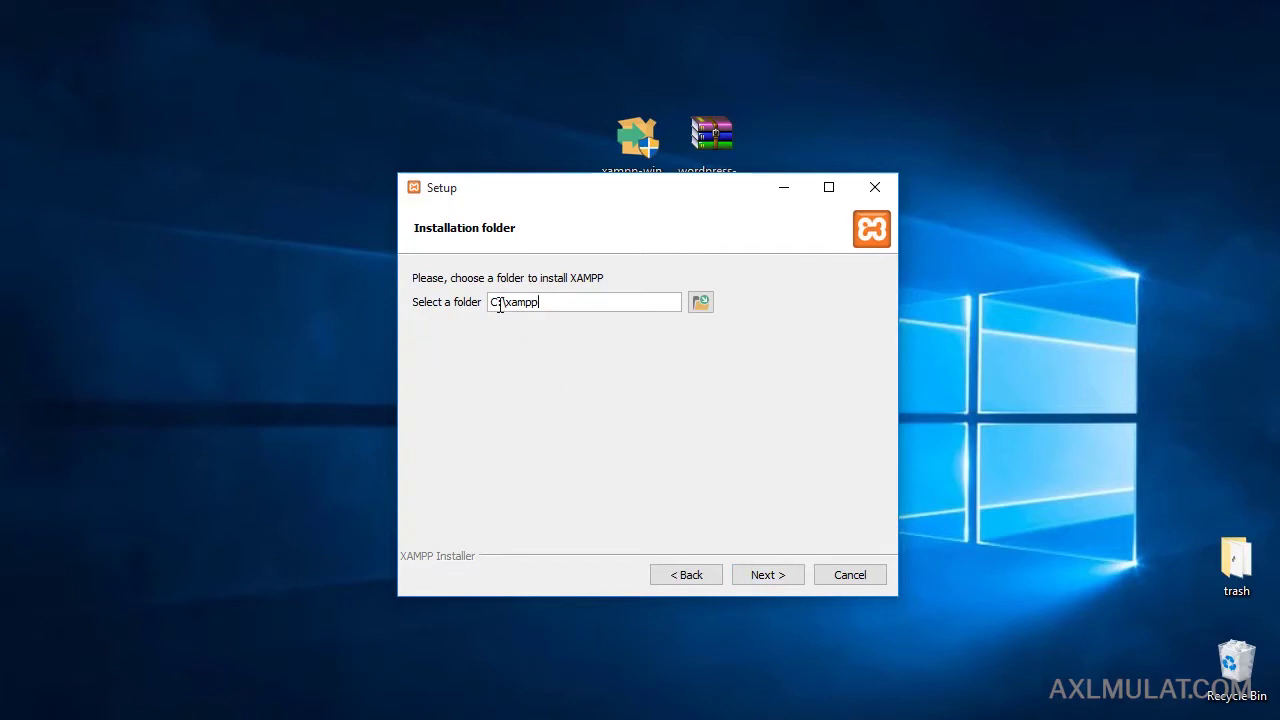
Set the install folder to D:\xampp and untick Learn more about Bitnami.
{"action": "left_click_drag", "start_coordinate": [491, 303], "coordinate": [501, 307]}
{"action": "type", "text": "D"}
{"action": "left_click", "coordinate": [768, 577]}
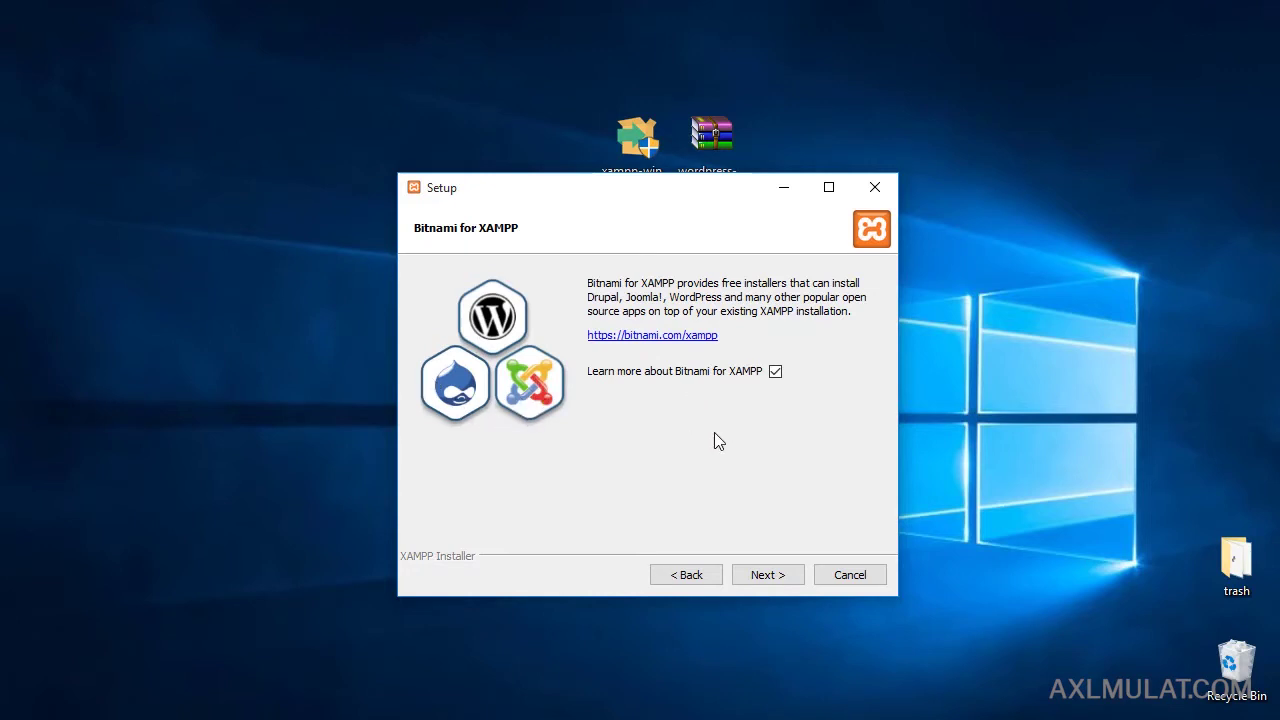
{"action": "left_click", "coordinate": [775, 372]}
{"action": "left_click", "coordinate": [767, 570]}
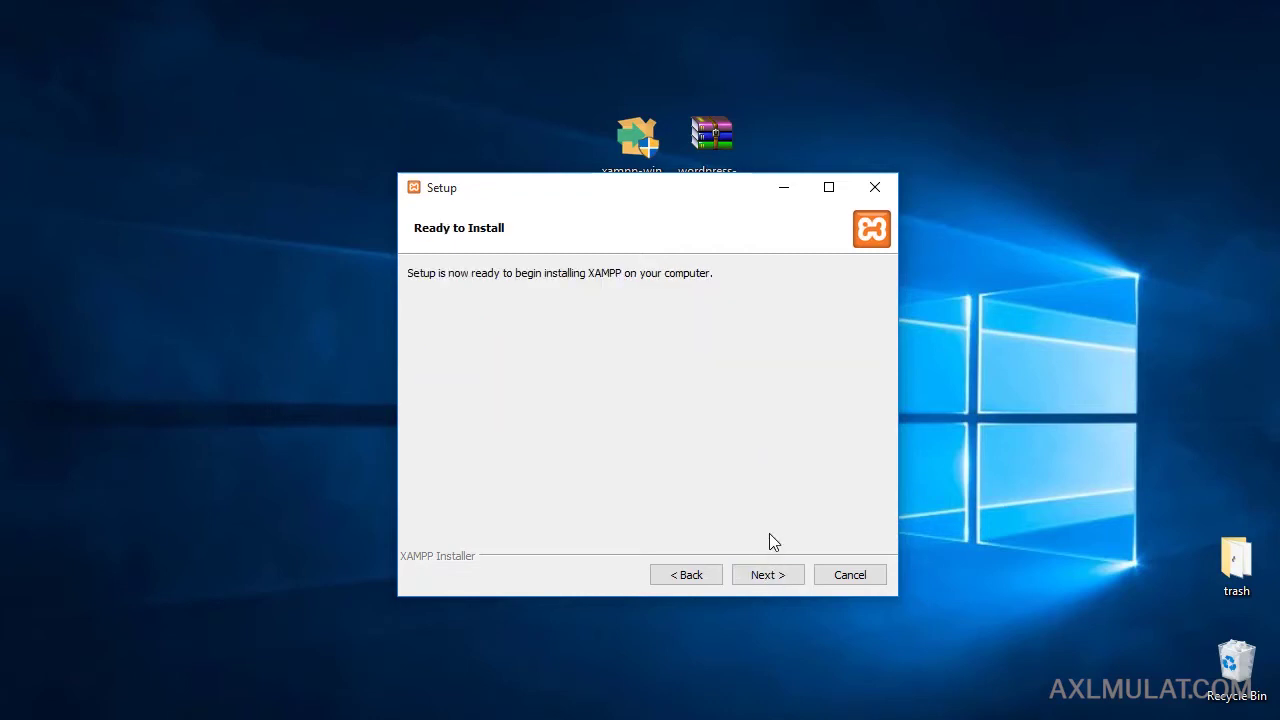
Run the XAMPP installation and allow Apache HTTP Server through Windows Firewall.
{"action": "left_click", "coordinate": [766, 576]}
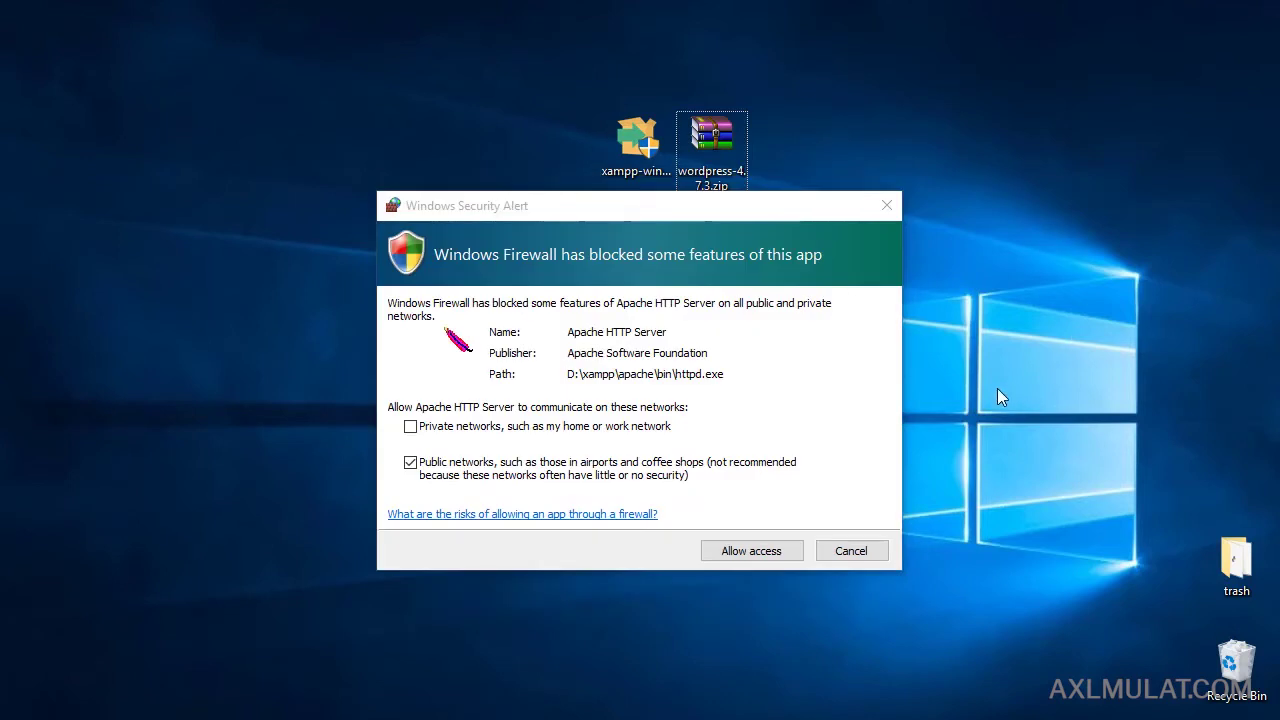
{"action": "left_click", "coordinate": [763, 558]}
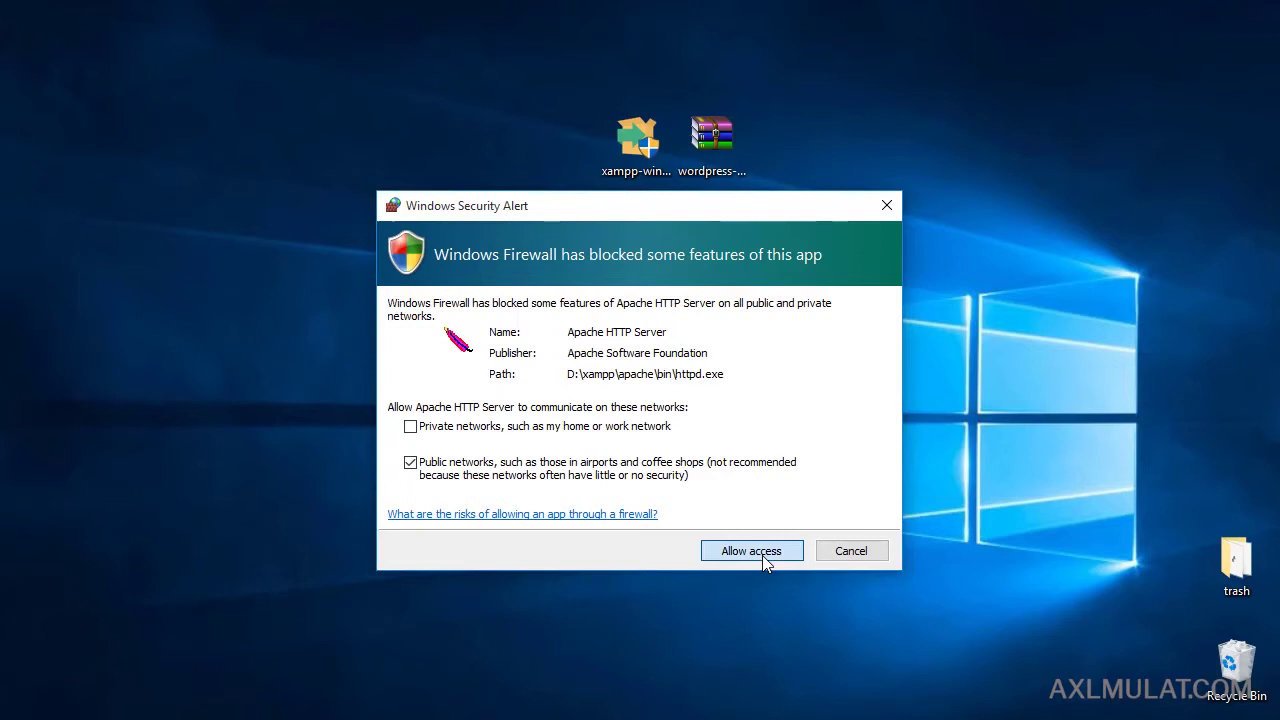
{"action": "left_click", "coordinate": [764, 560]}
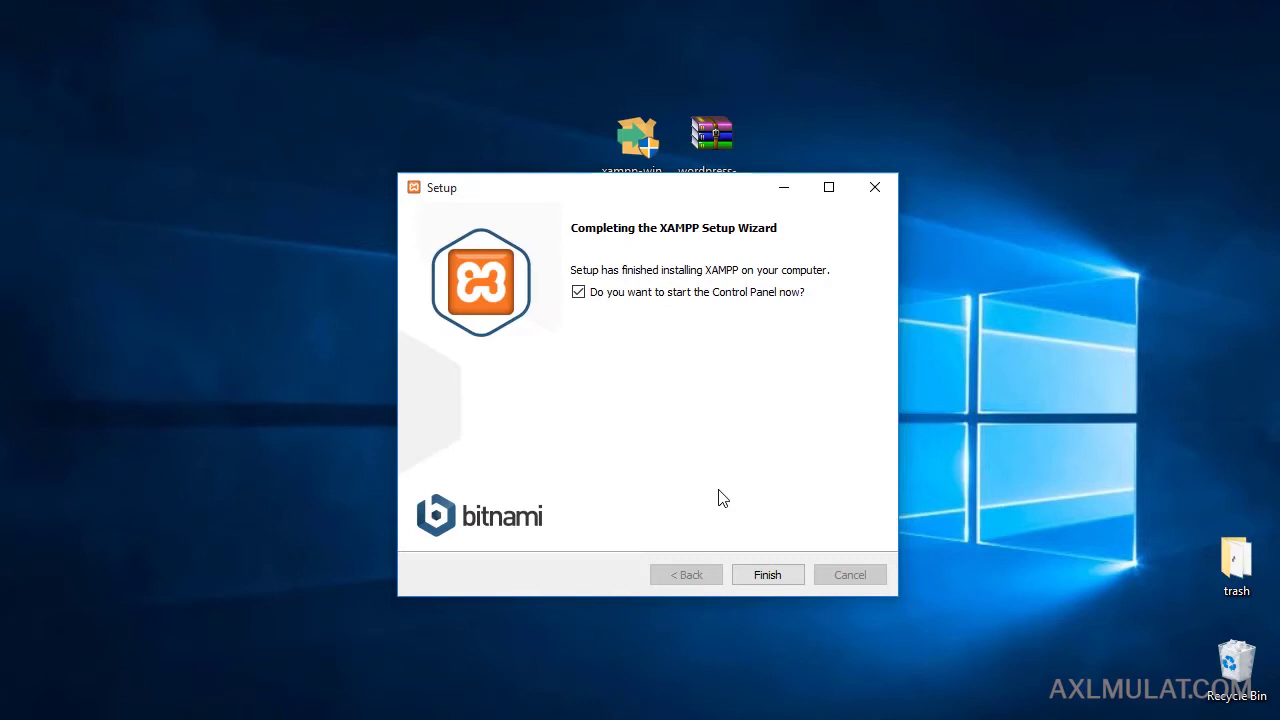
Finish setup, save English as the Control Panel language, and reposition the panel window.
{"action": "left_click", "coordinate": [758, 574]}
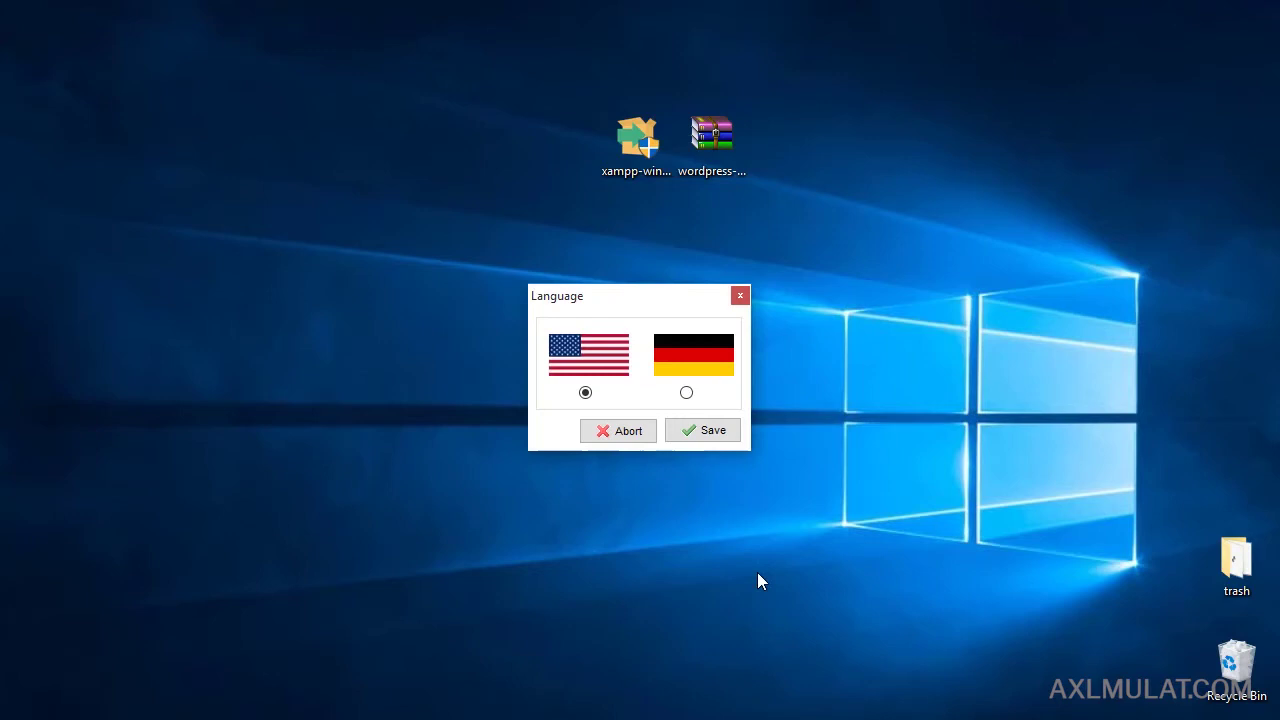
{"action": "left_click", "coordinate": [700, 432]}
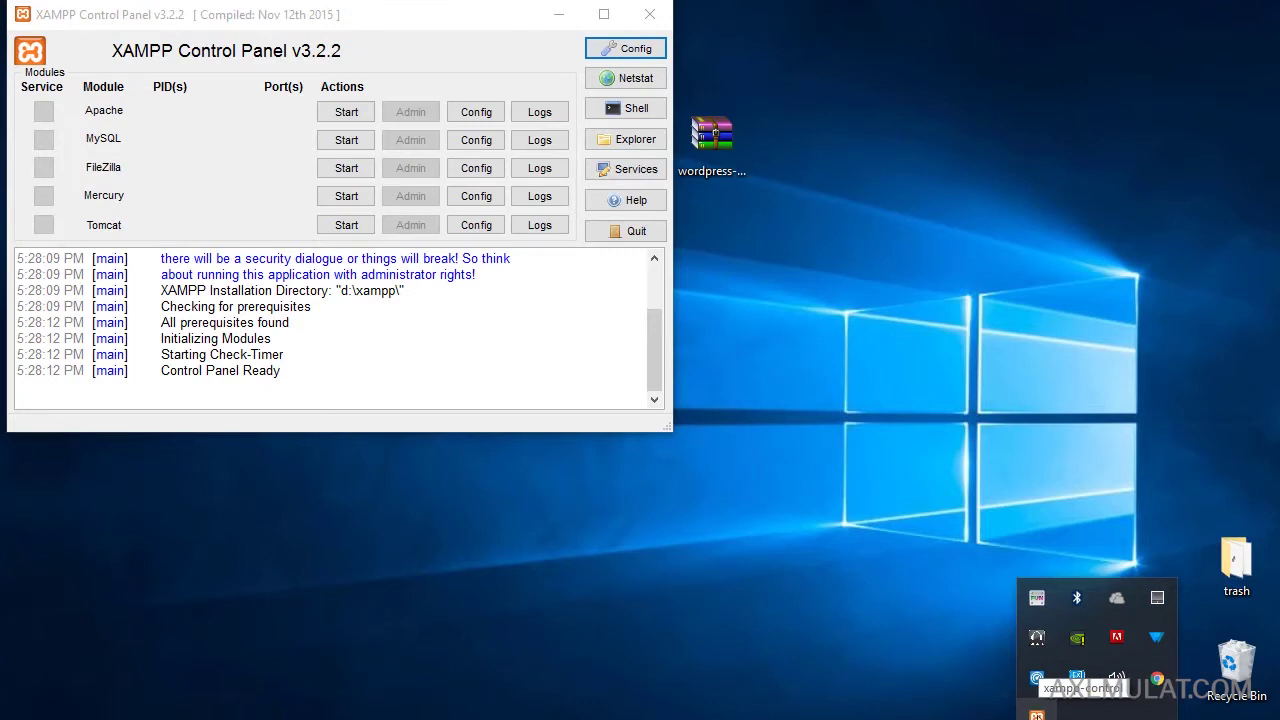
{"action": "left_click_drag", "start_coordinate": [468, 18], "coordinate": [751, 134]}
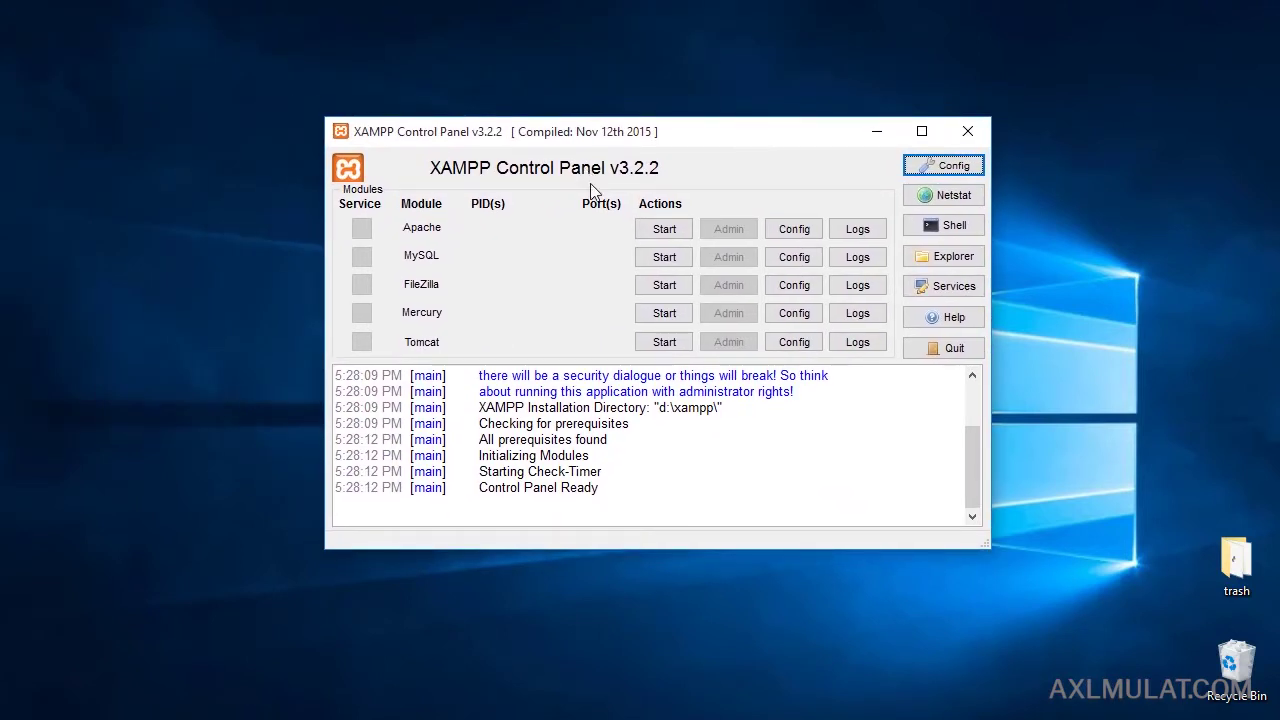
Start Apache, MySQL and FileZilla, allowing mysqld.exe and FileZilla Server through the firewall.
{"action": "left_click", "coordinate": [676, 232]}
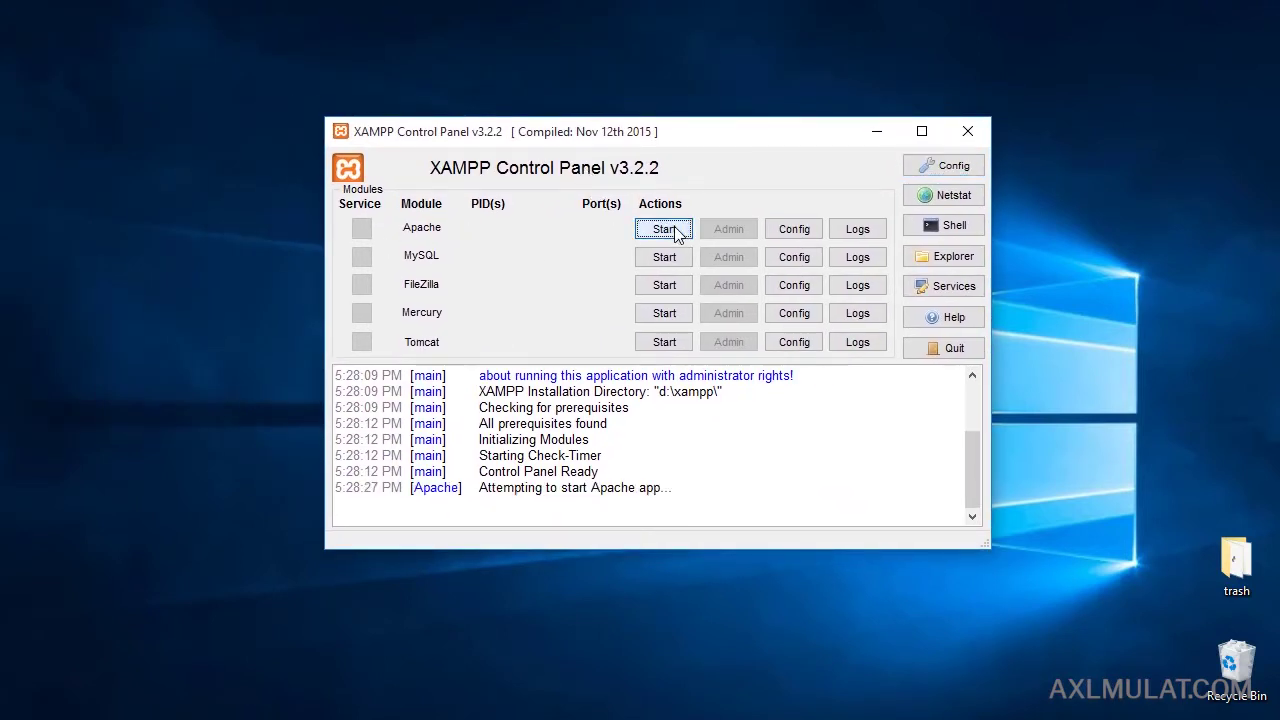
{"action": "left_click", "coordinate": [666, 257]}
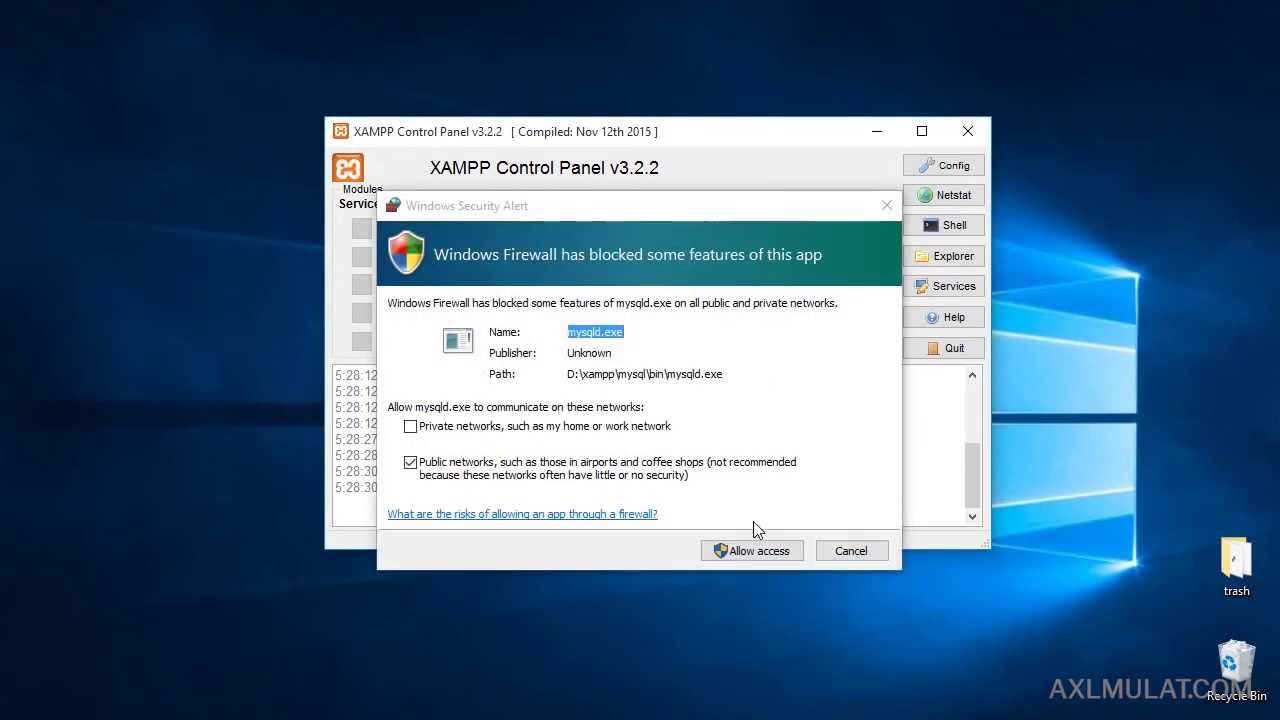
{"action": "left_click", "coordinate": [752, 553]}
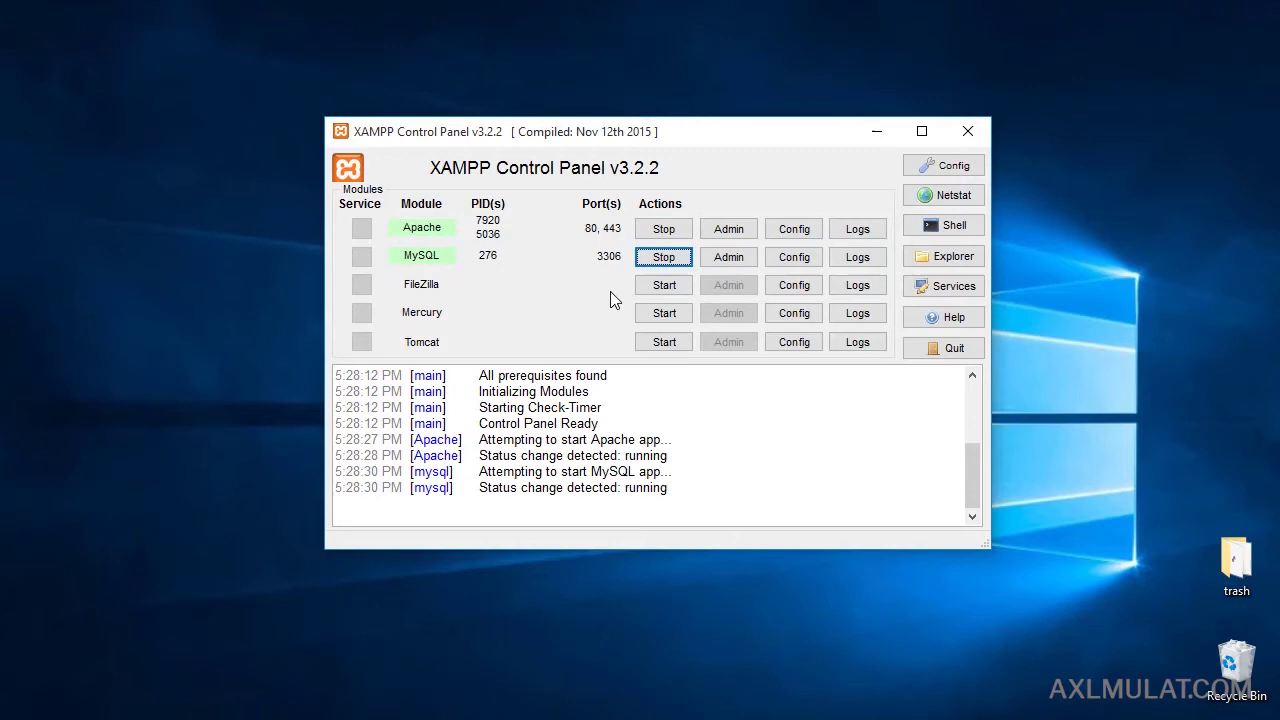
{"action": "left_click", "coordinate": [656, 287]}
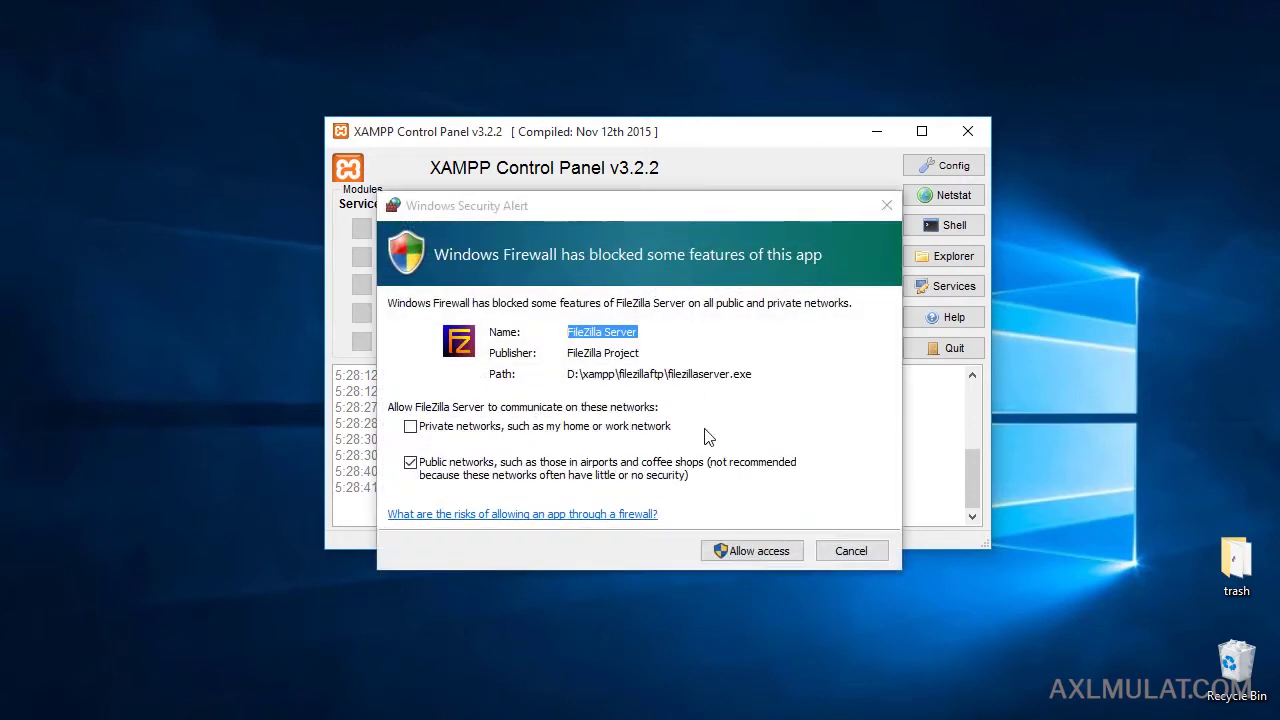
{"action": "left_click", "coordinate": [752, 553]}
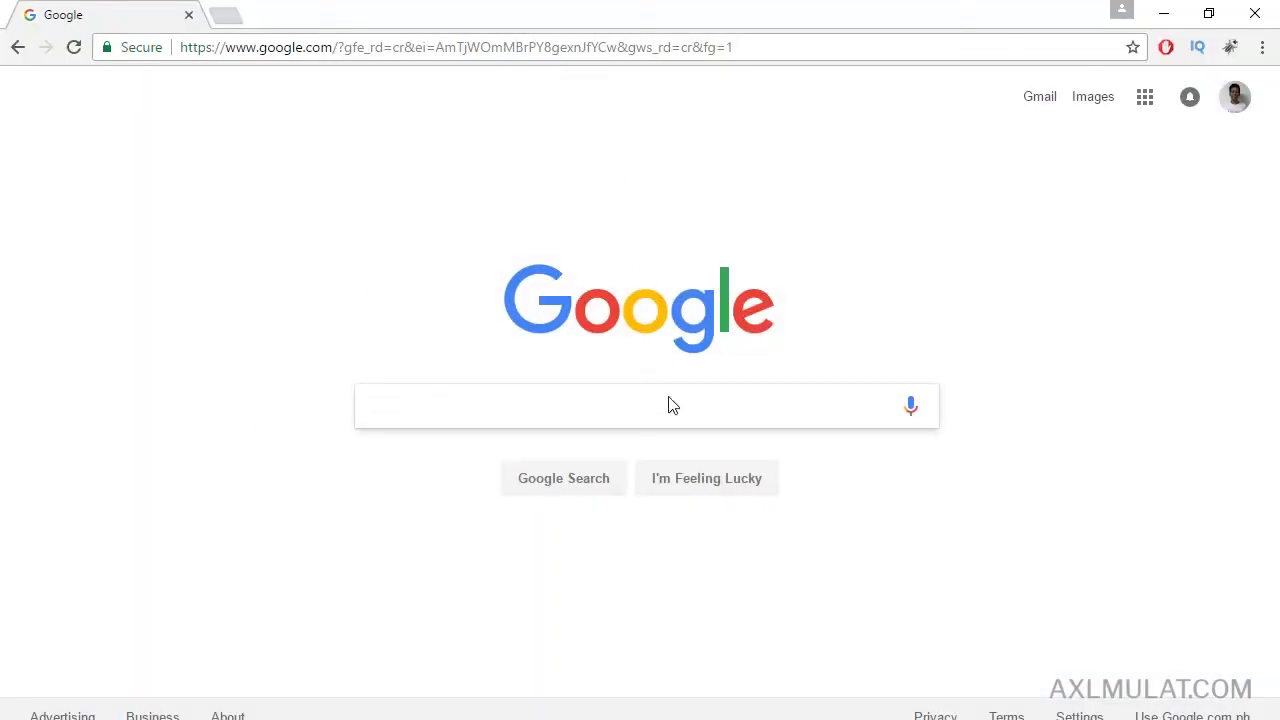
{"action": "left_click", "coordinate": [494, 47]}
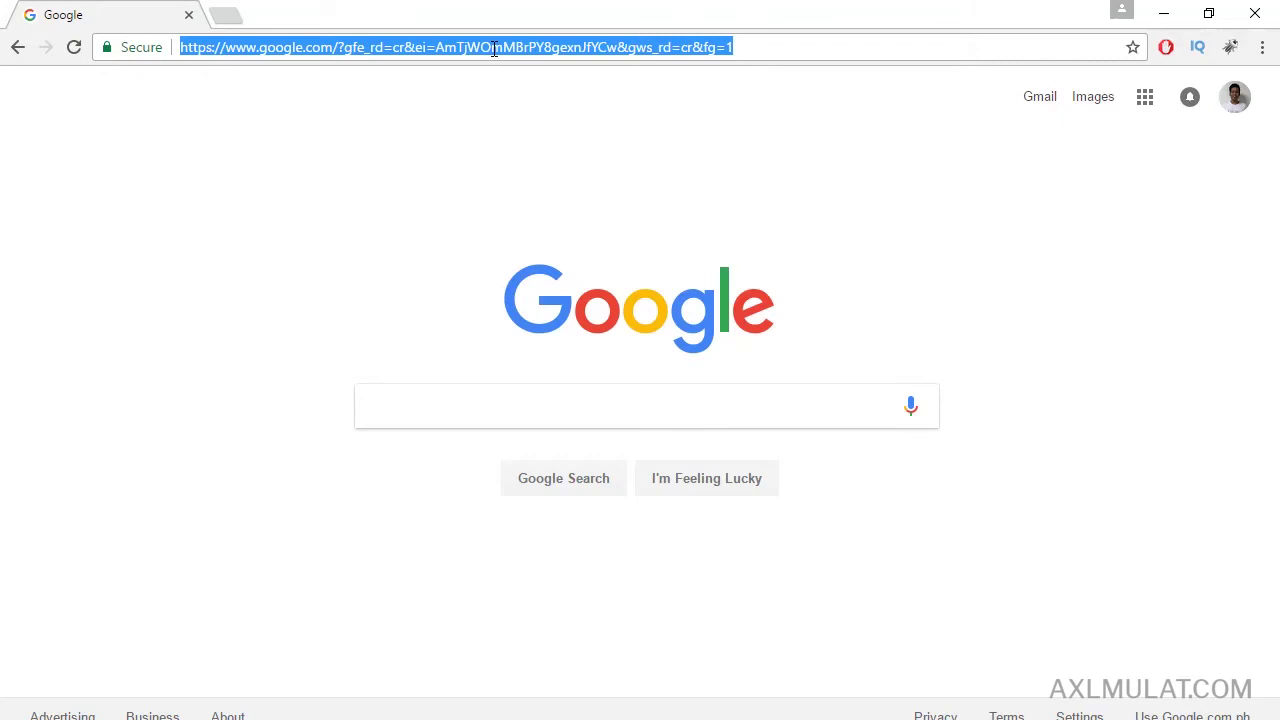
{"action": "type", "text": "http:/"}
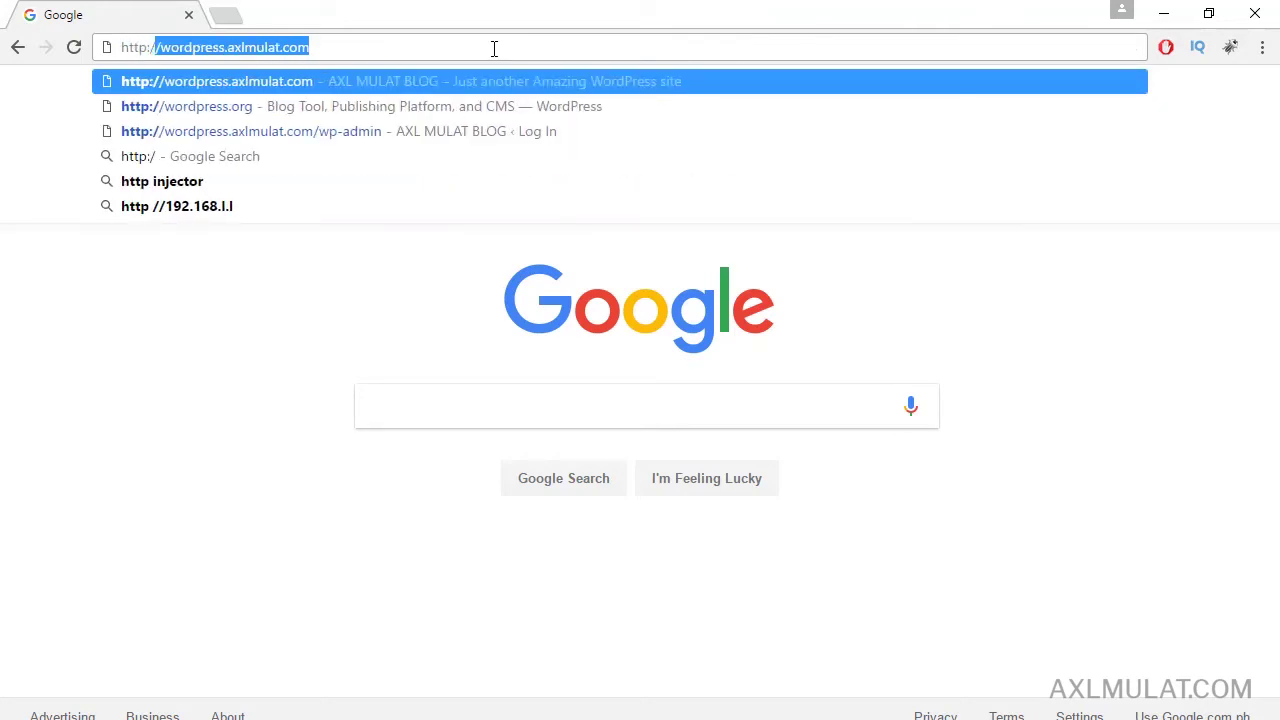
{"action": "type", "text": "/localhost"}
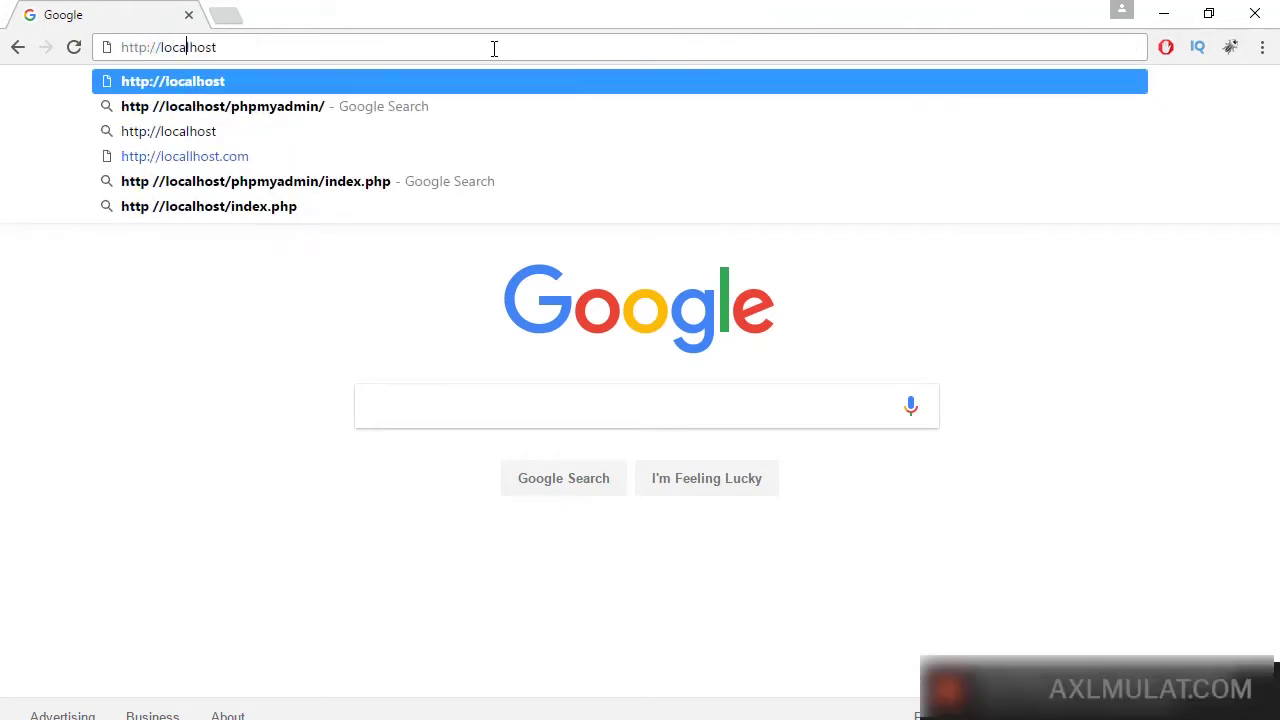
{"action": "key", "text": "Return"}
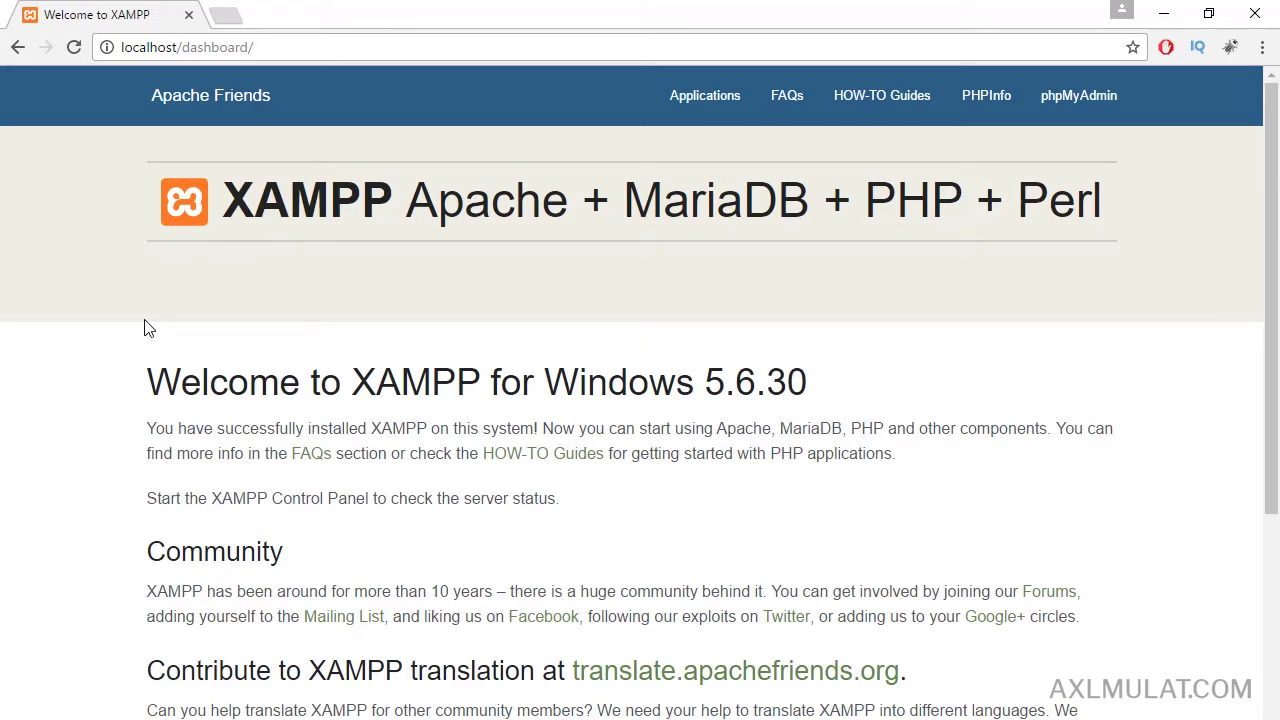
Open phpMyAdmin in a new tab, view it, and return to the dashboard.
{"action": "left_click", "coordinate": [282, 43]}
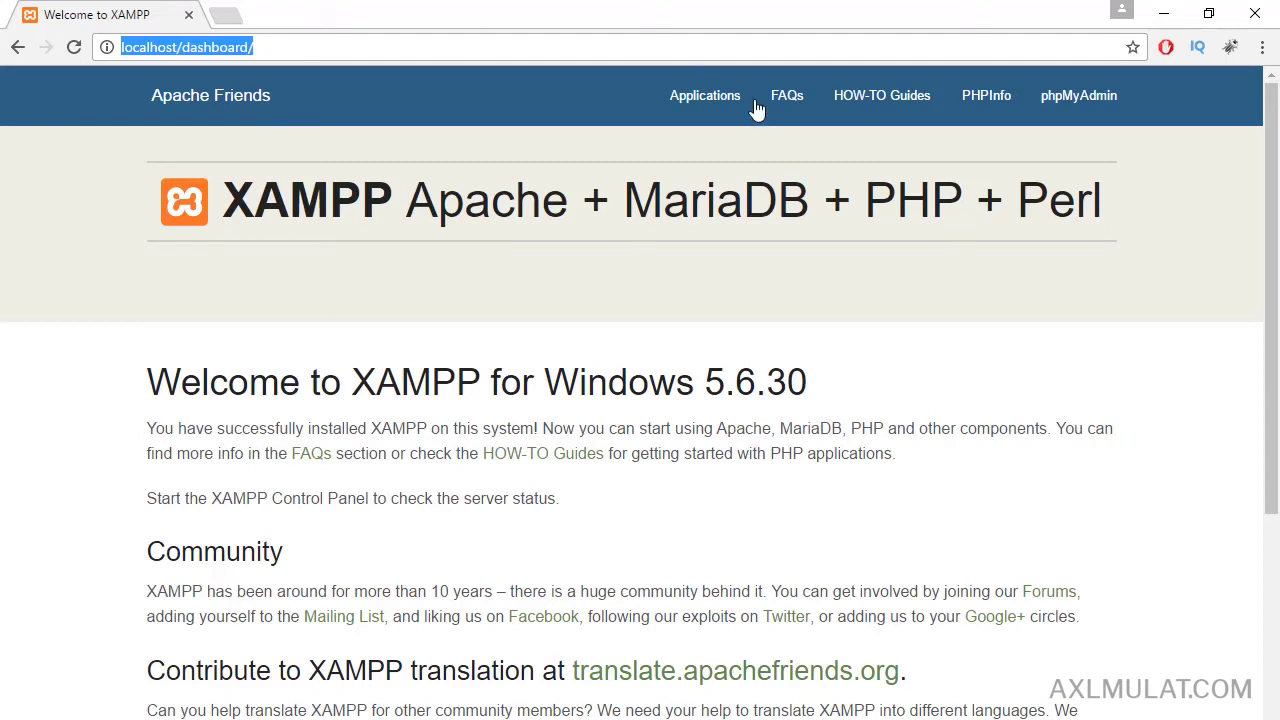
{"action": "right_click", "coordinate": [1062, 106]}
{"action": "left_click", "coordinate": [1064, 121]}
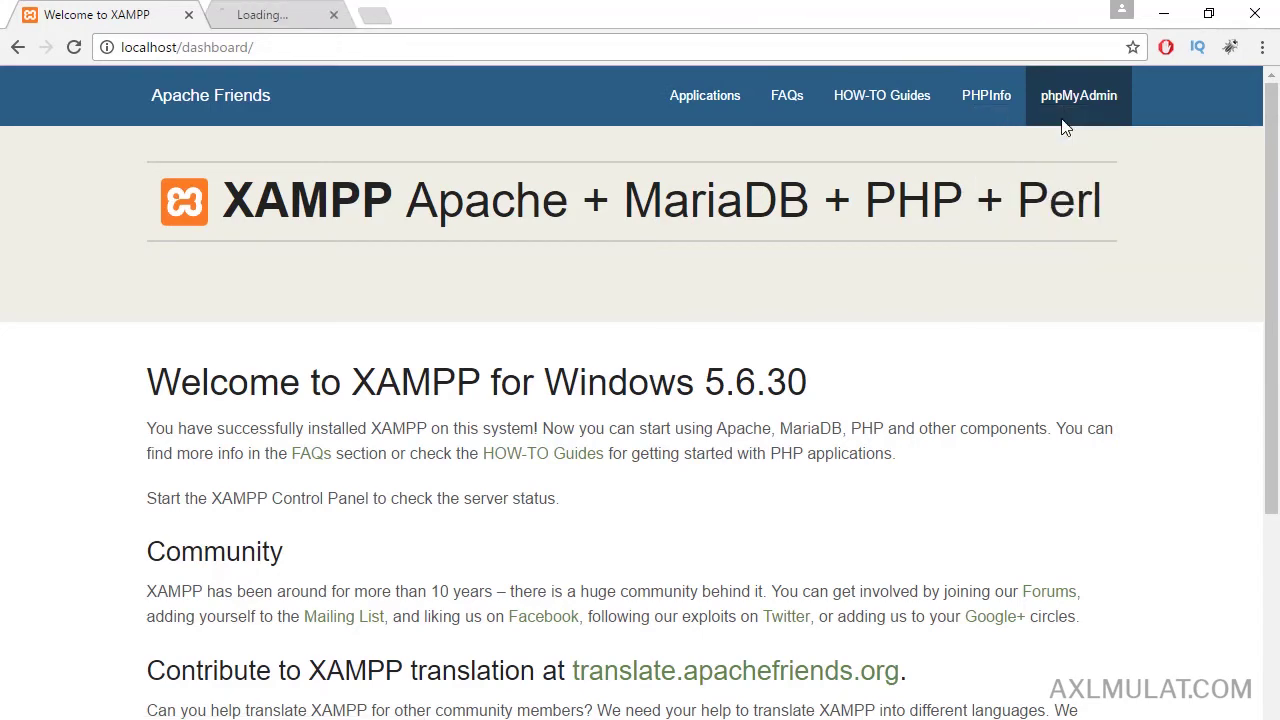
{"action": "left_click", "coordinate": [310, 14]}
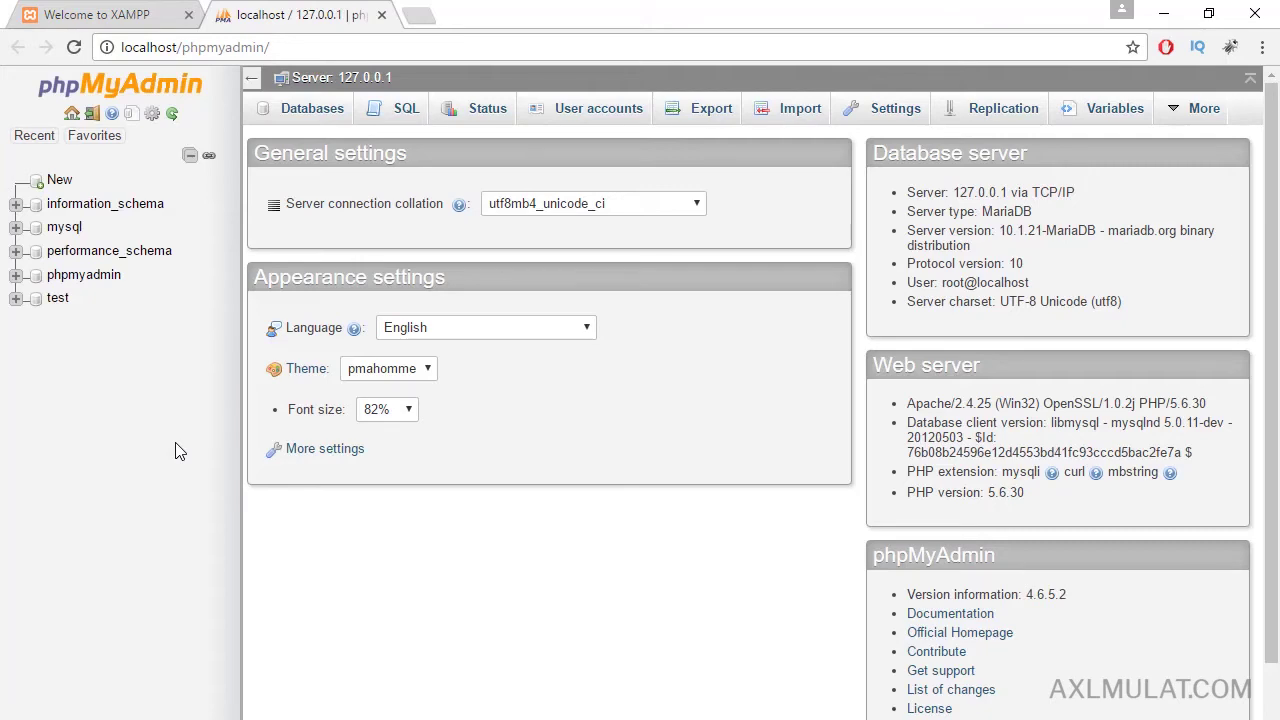
{"action": "left_click", "coordinate": [130, 14]}
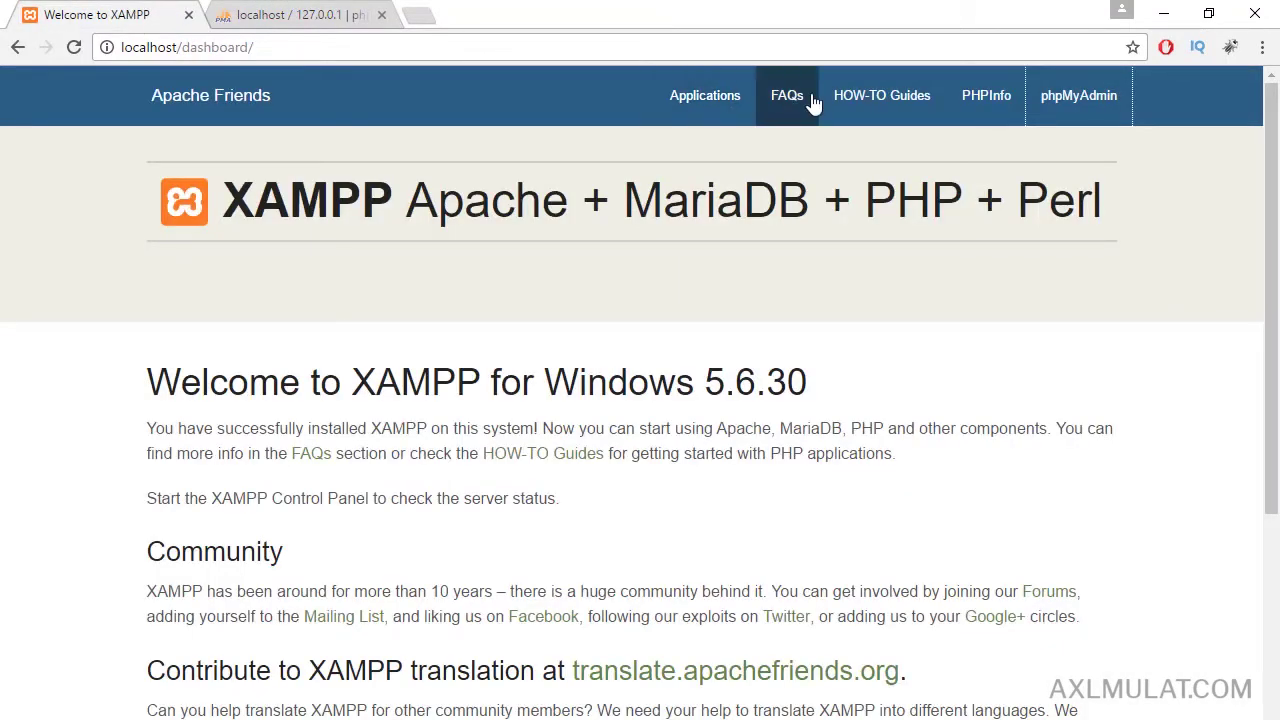
Open PHPInfo in a new tab and switch to File Explorer on drive D.
{"action": "right_click", "coordinate": [960, 95]}
{"action": "left_click", "coordinate": [998, 106]}
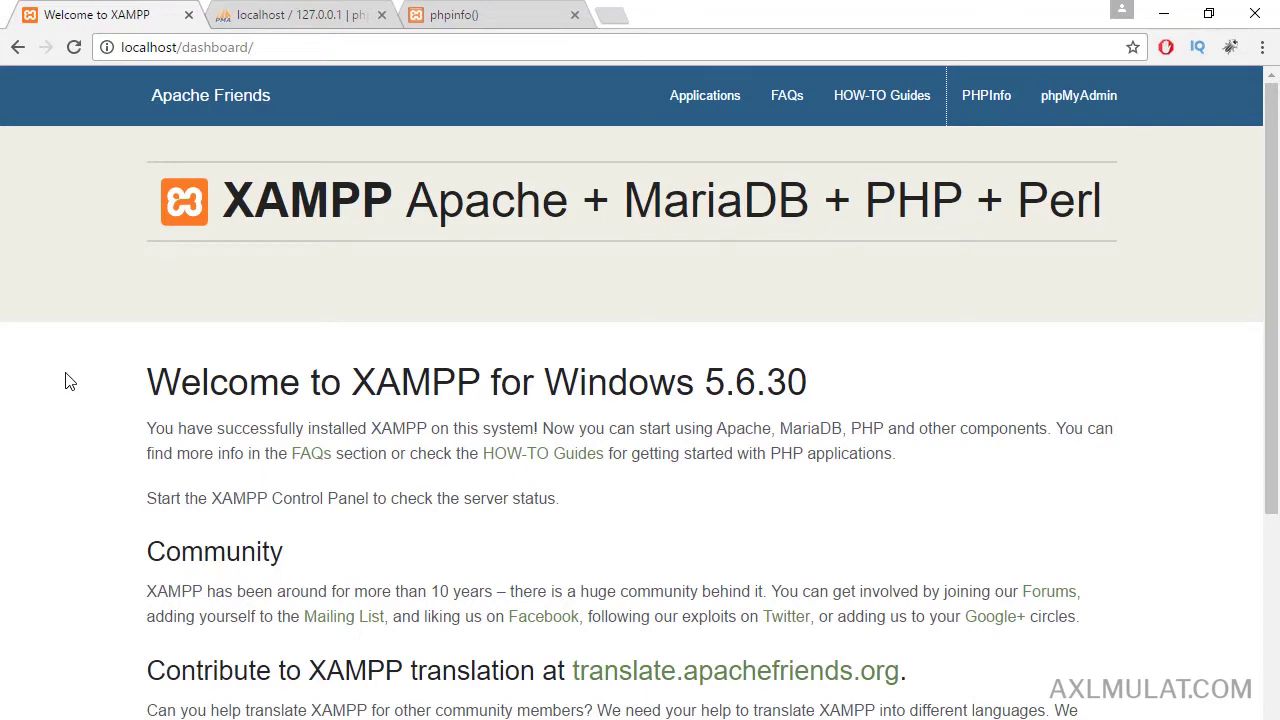
{"action": "key", "text": "alt+Tab"}
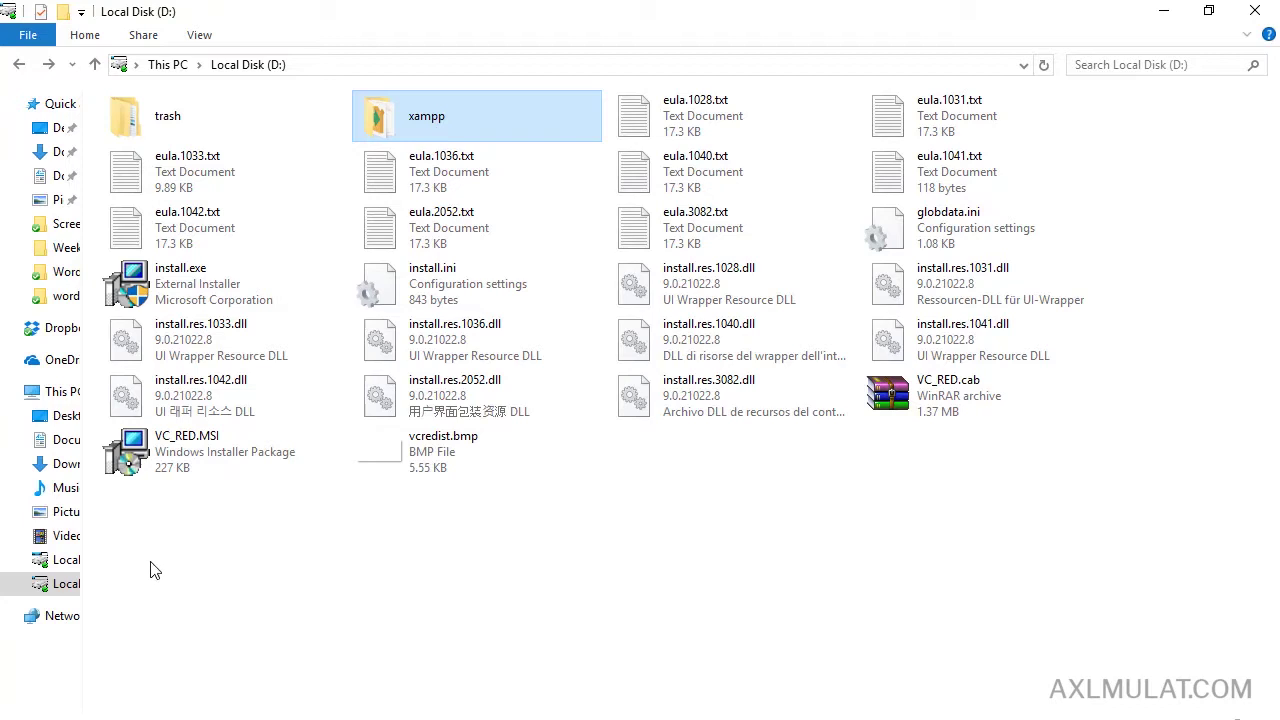
Delete the leftover setup and eula files from D: and open the xampp folder.
{"action": "left_click_drag", "start_coordinate": [150, 570], "coordinate": [1226, 199]}
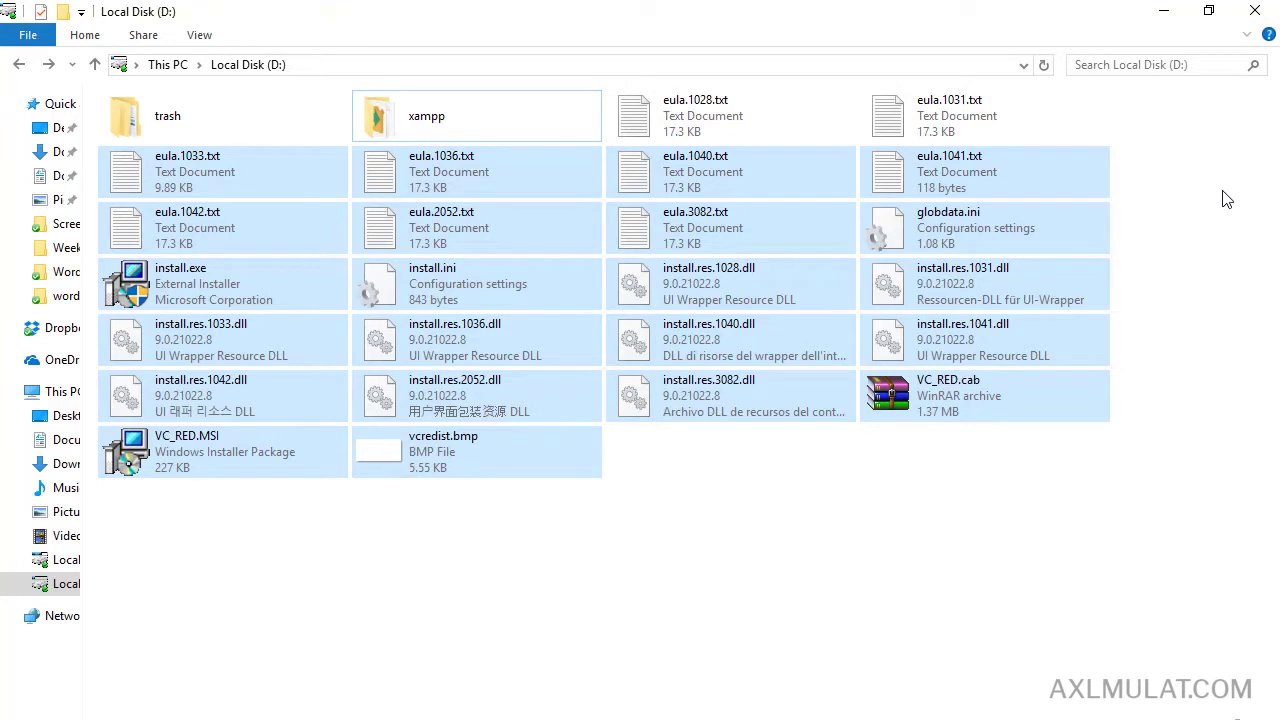
{"action": "key", "text": "Delete"}
{"action": "left_click_drag", "start_coordinate": [1190, 106], "coordinate": [666, 115]}
{"action": "key", "text": "Delete"}
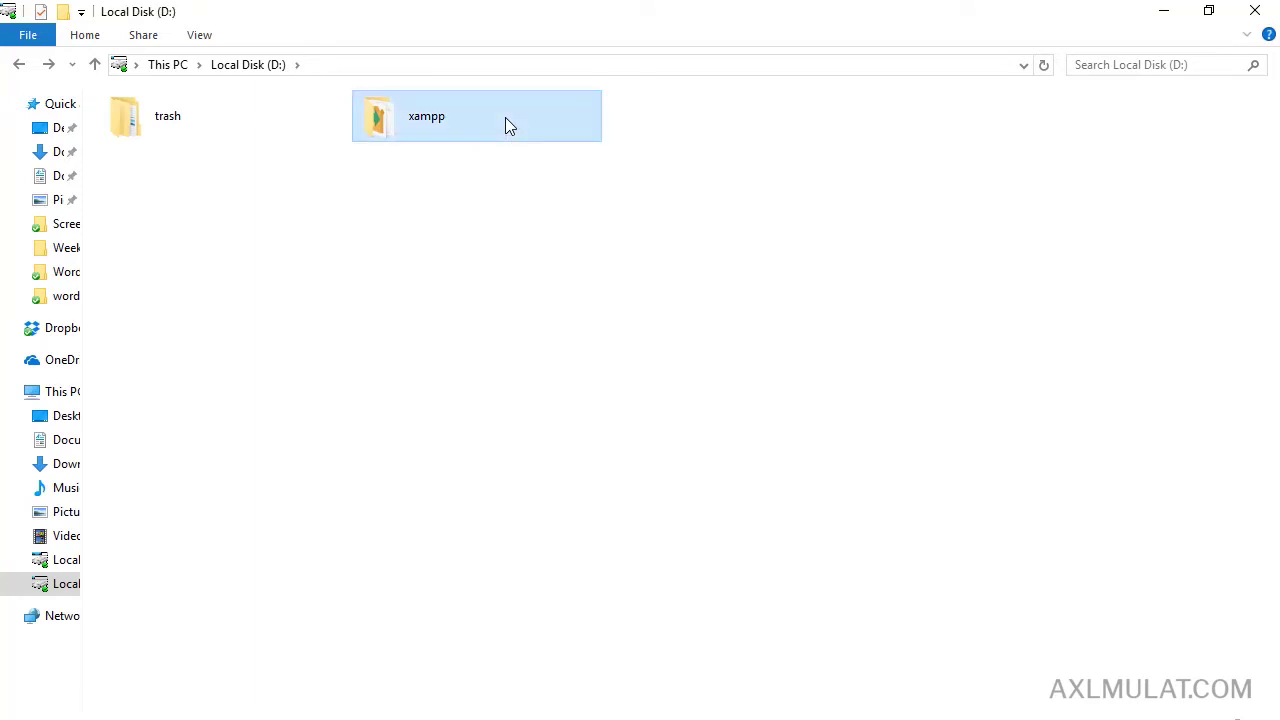
{"action": "double_click", "coordinate": [505, 117]}
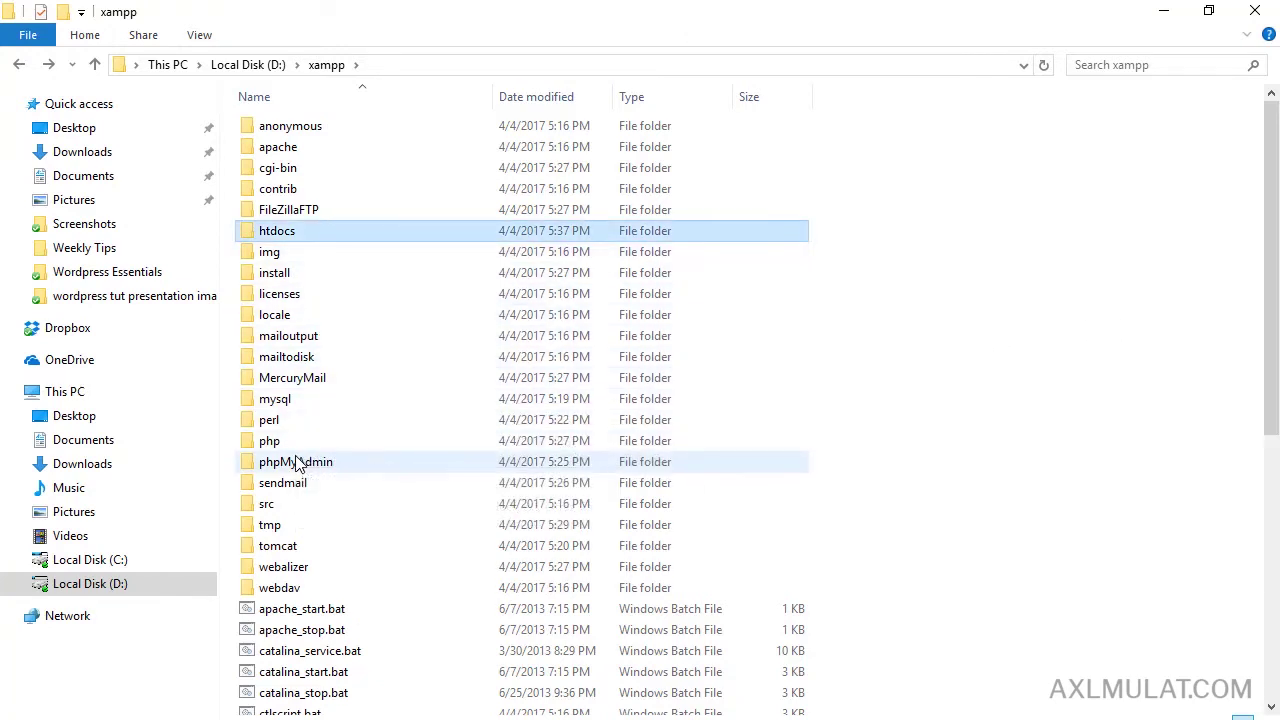
Open the htdocs folder inside D:\xampp.
{"action": "double_click", "coordinate": [260, 236]}
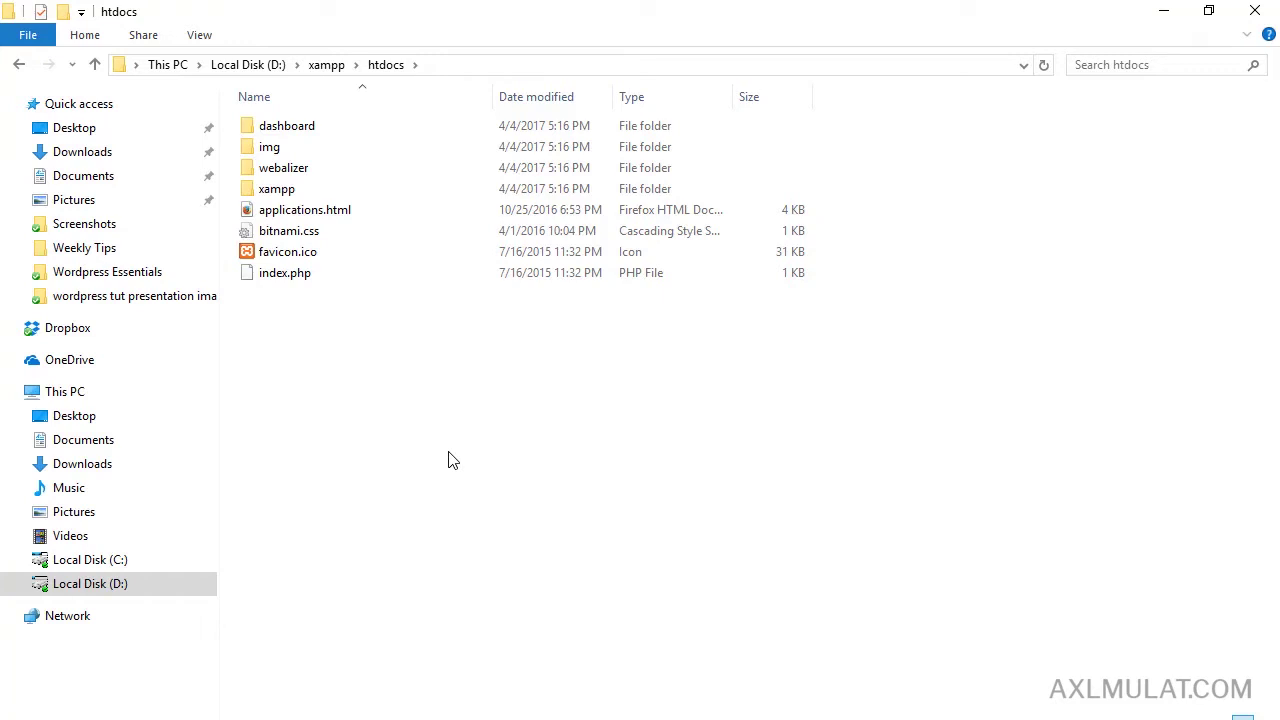
{"action": "left_click_drag", "start_coordinate": [448, 460], "coordinate": [323, 449]}
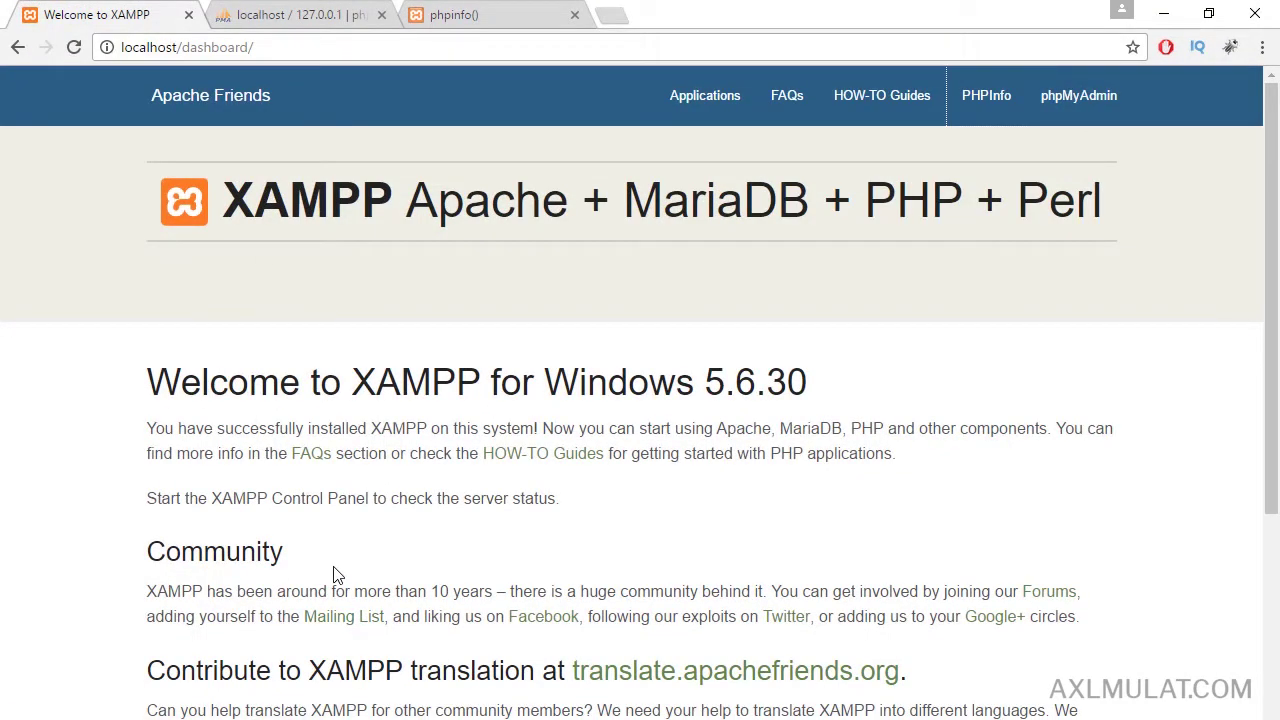
{"action": "key", "text": "alt+Tab"}
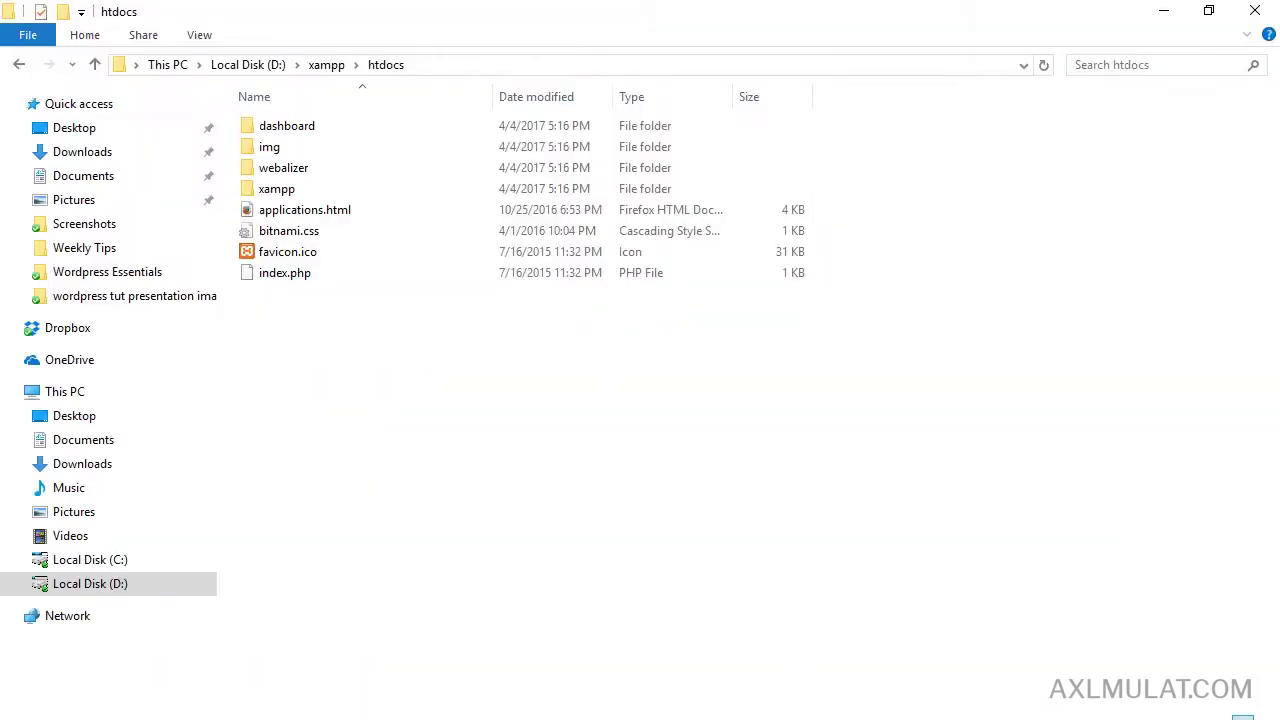
Create a new folder named icraftwp in htdocs.
{"action": "right_click", "coordinate": [295, 342]}
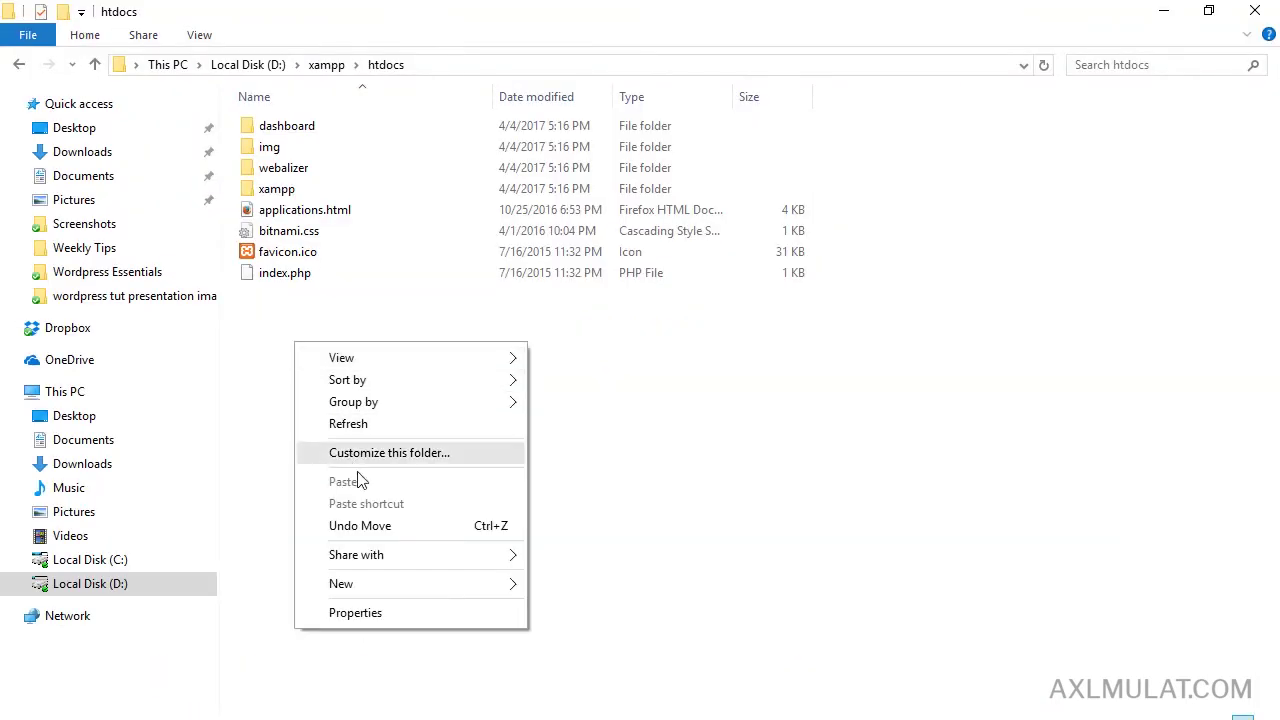
{"action": "mouse_move", "coordinate": [420, 588]}
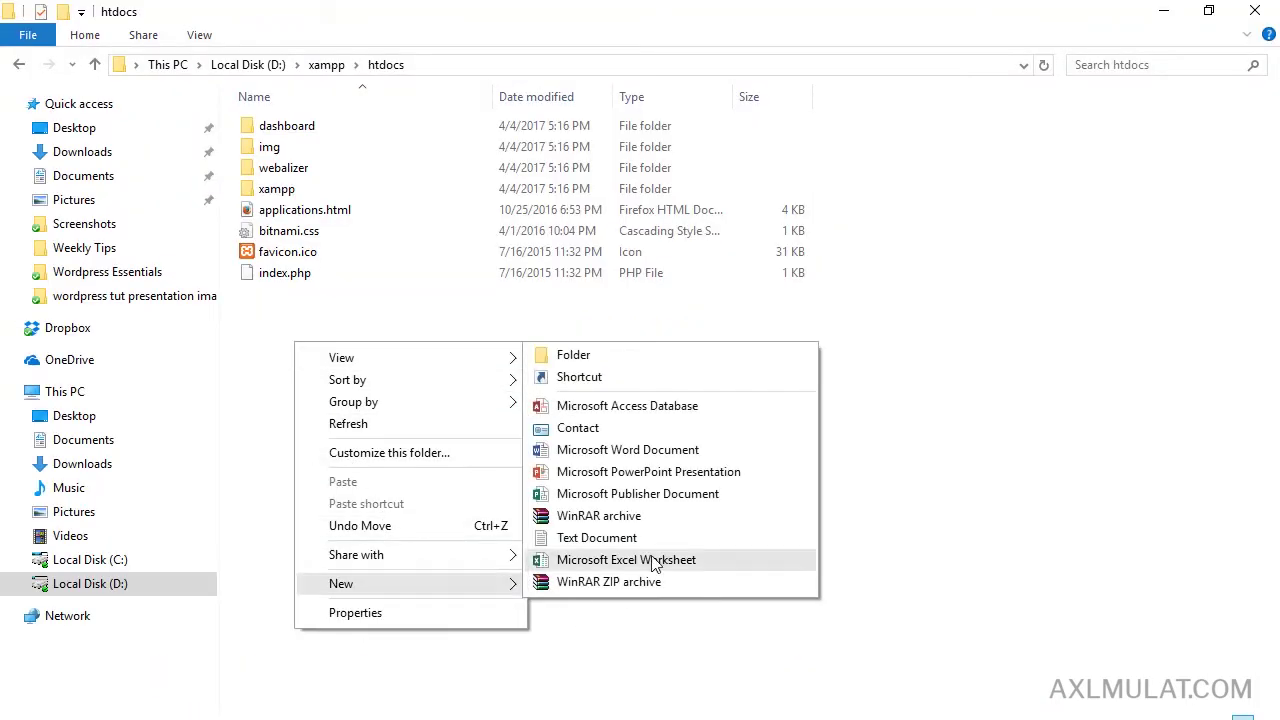
{"action": "left_click", "coordinate": [630, 356]}
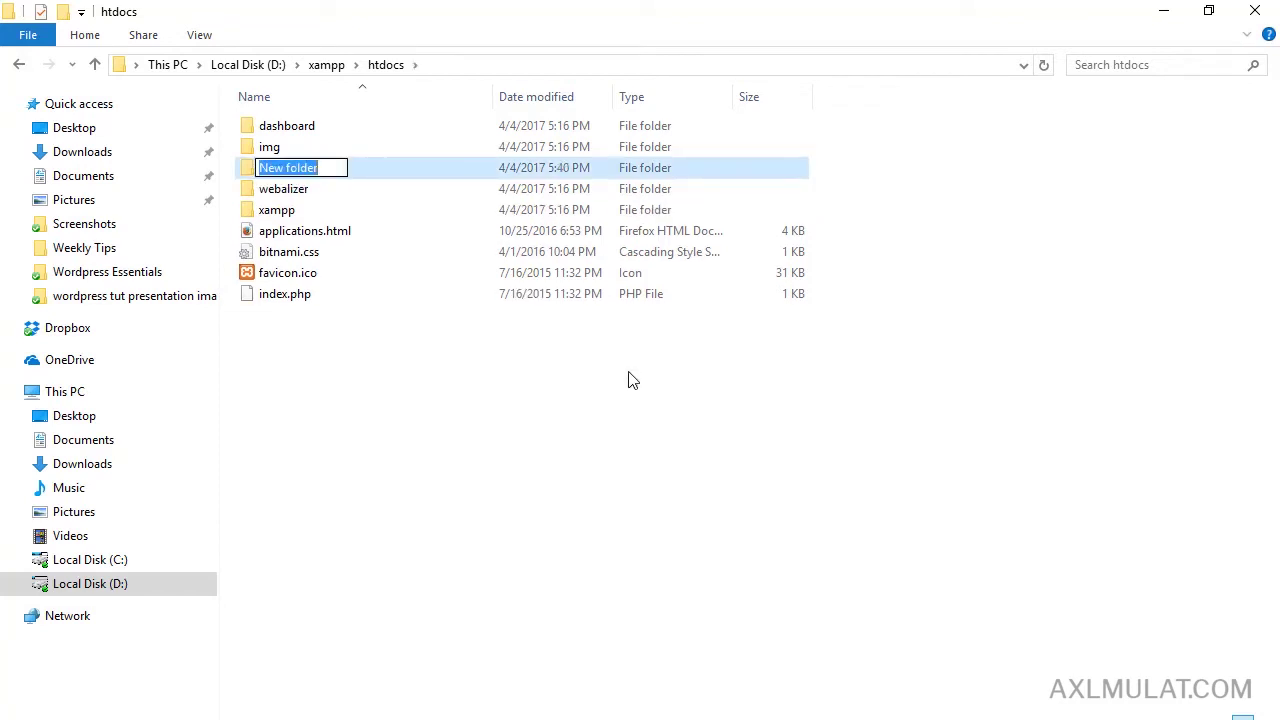
{"action": "type", "text": "icraft"}
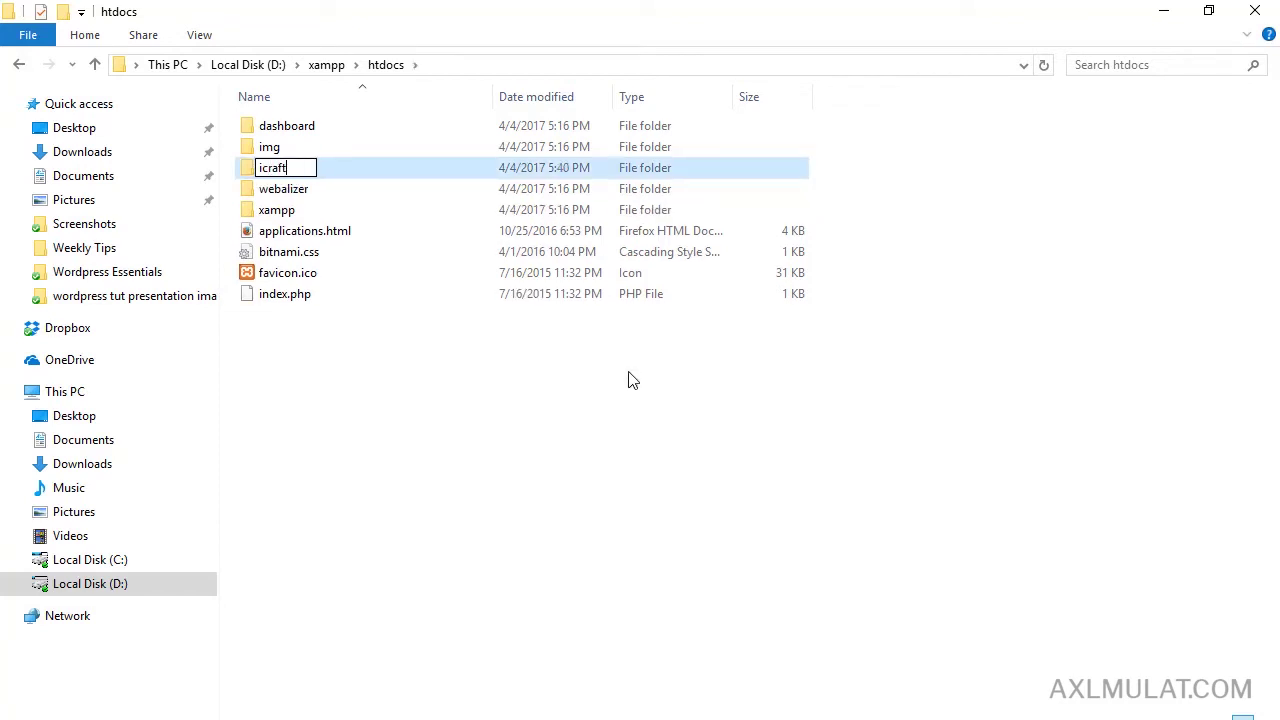
{"action": "type", "text": "wp"}
{"action": "key", "text": "BackSpace"}
{"action": "key", "text": "BackSpace"}
{"action": "type", "text": "wp"}
{"action": "key", "text": "Return"}
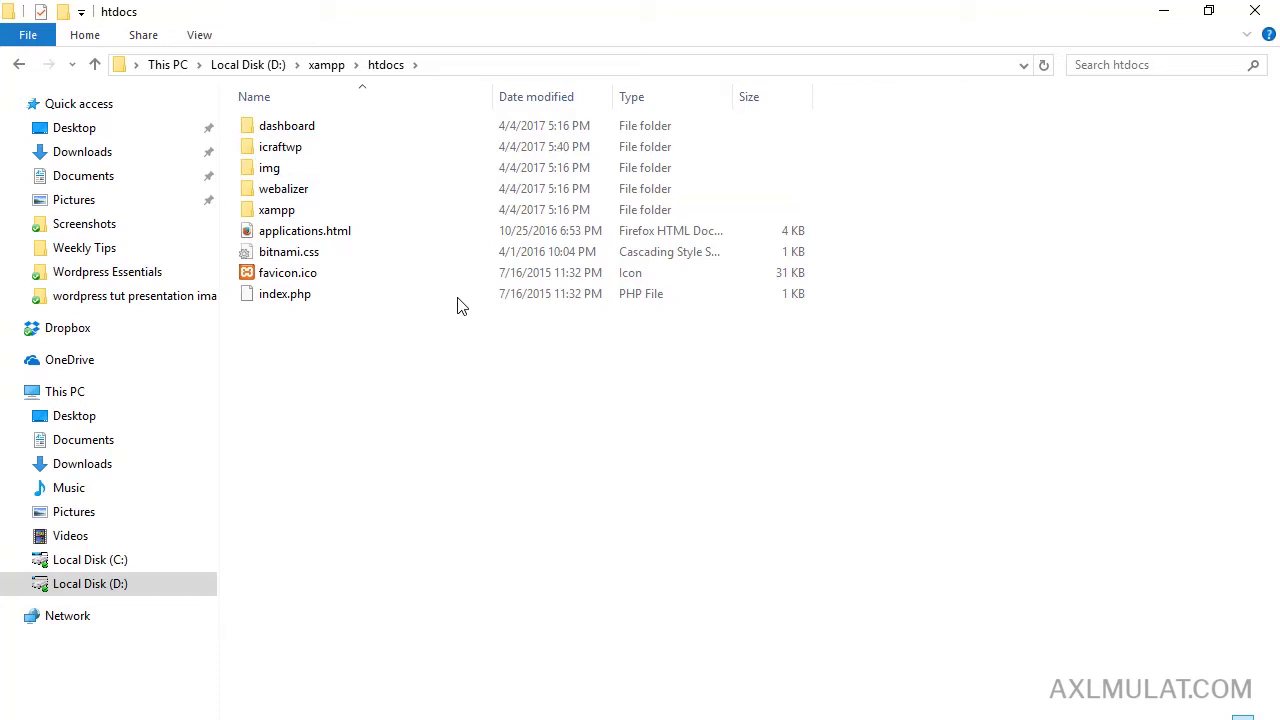
Open icraftwp and create a new text document named test.
{"action": "double_click", "coordinate": [316, 158]}
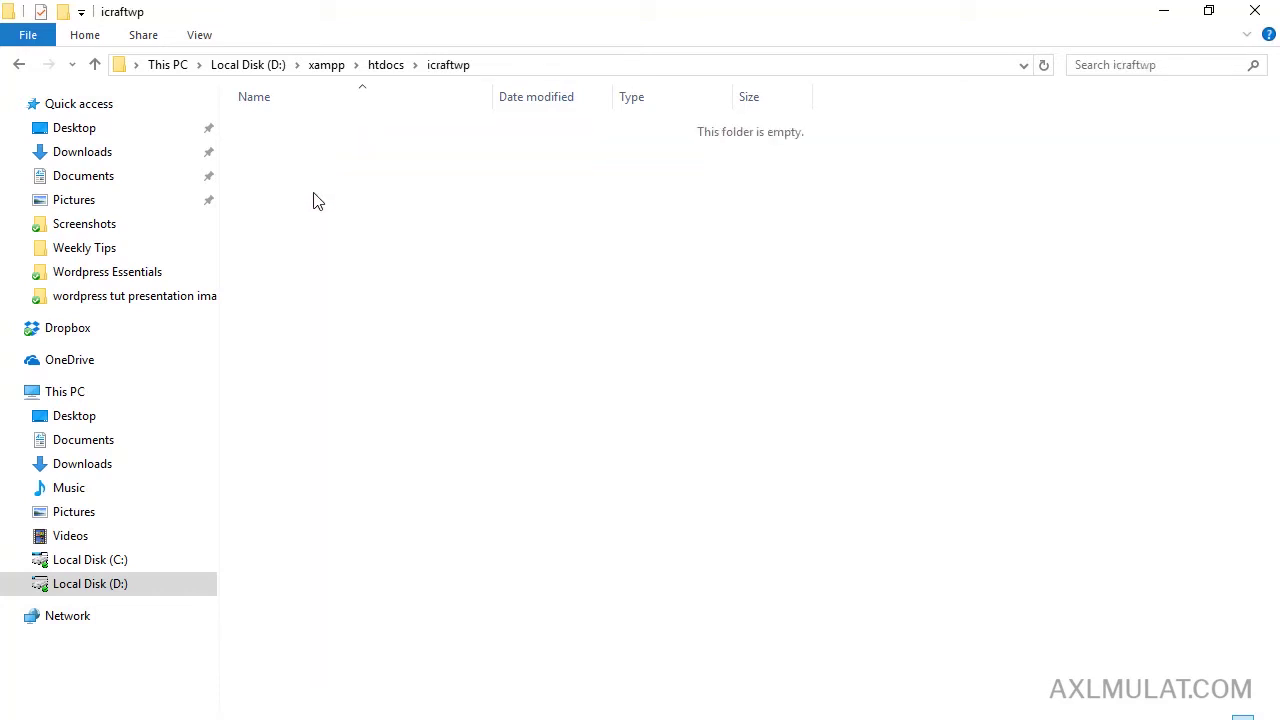
{"action": "right_click", "coordinate": [314, 195]}
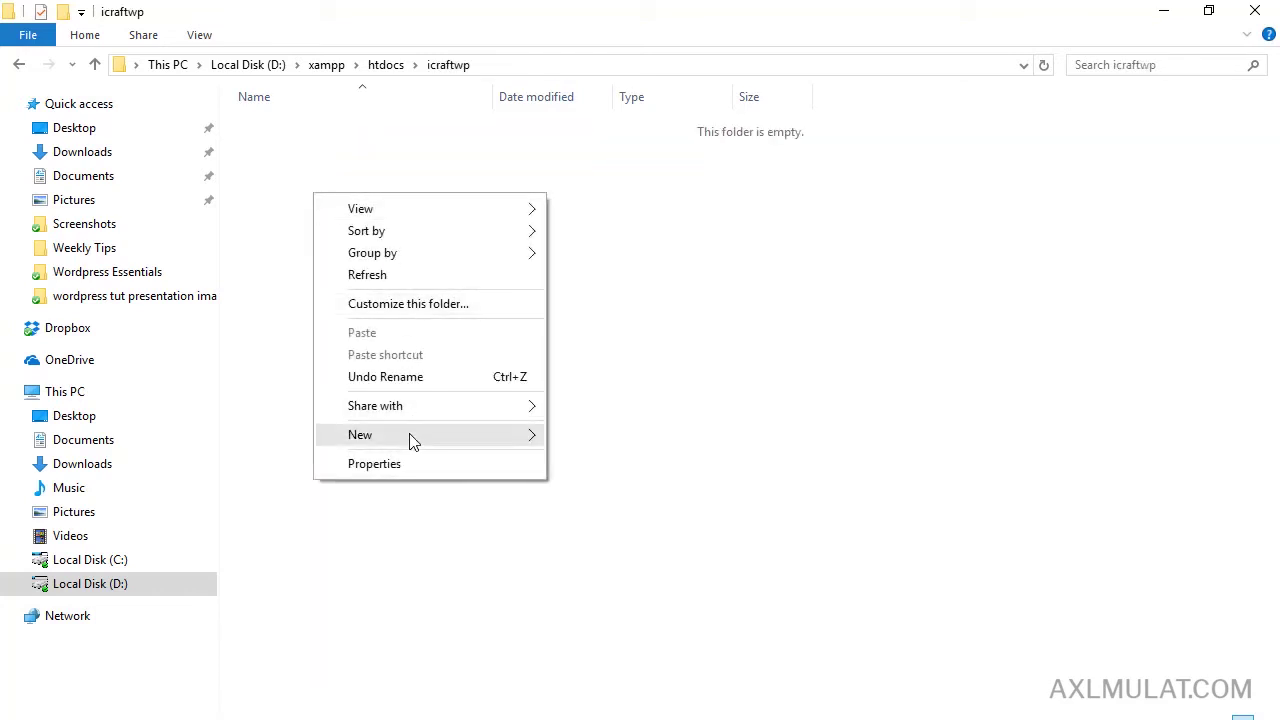
{"action": "mouse_move", "coordinate": [410, 438]}
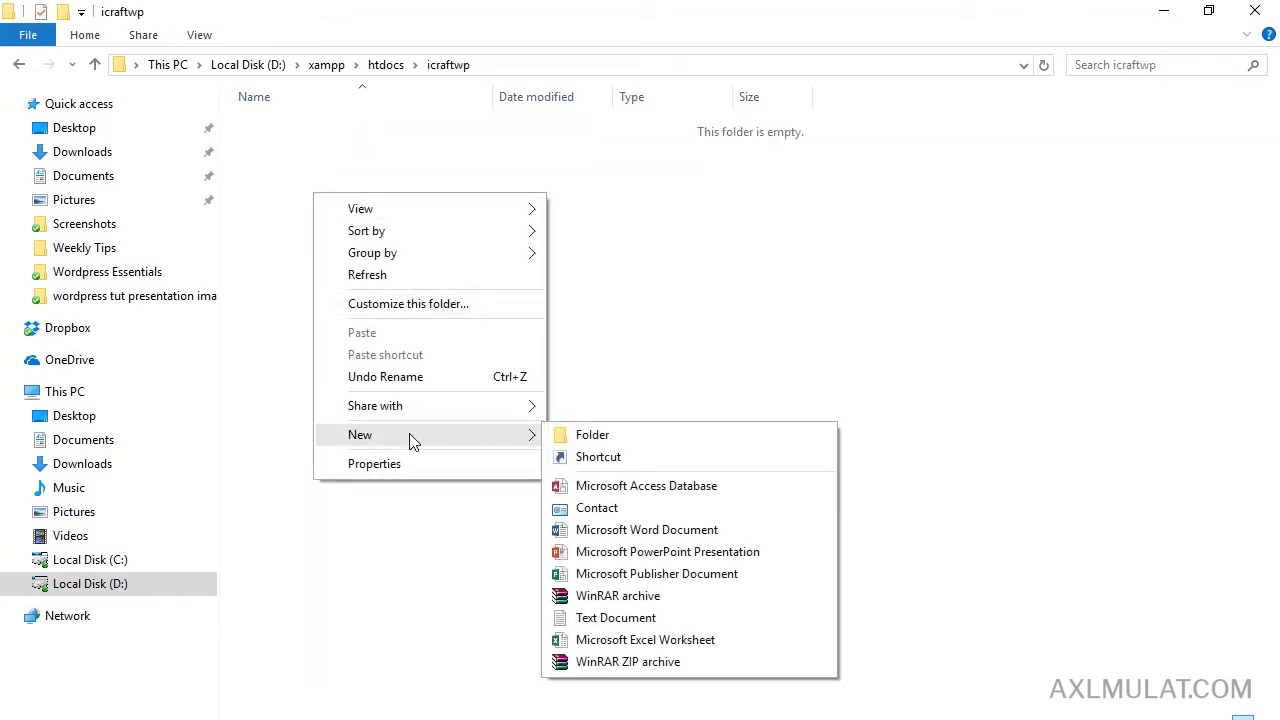
{"action": "left_click", "coordinate": [626, 618]}
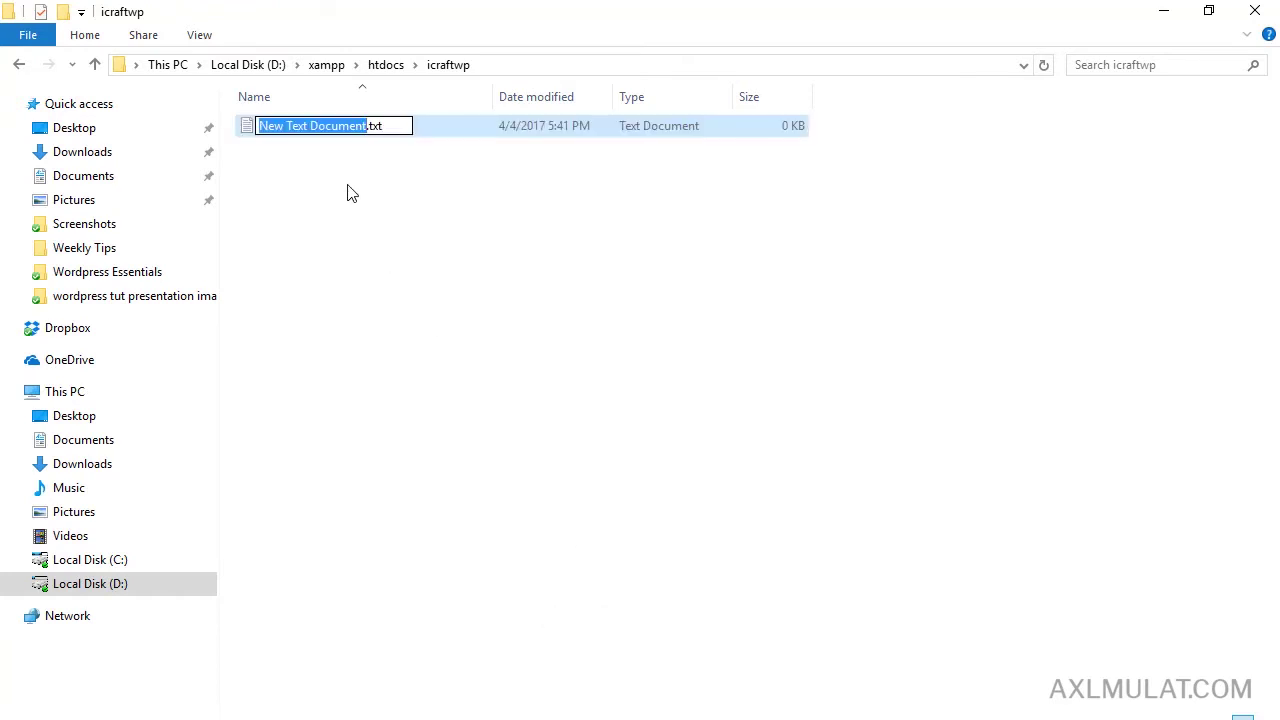
{"action": "type", "text": "test"}
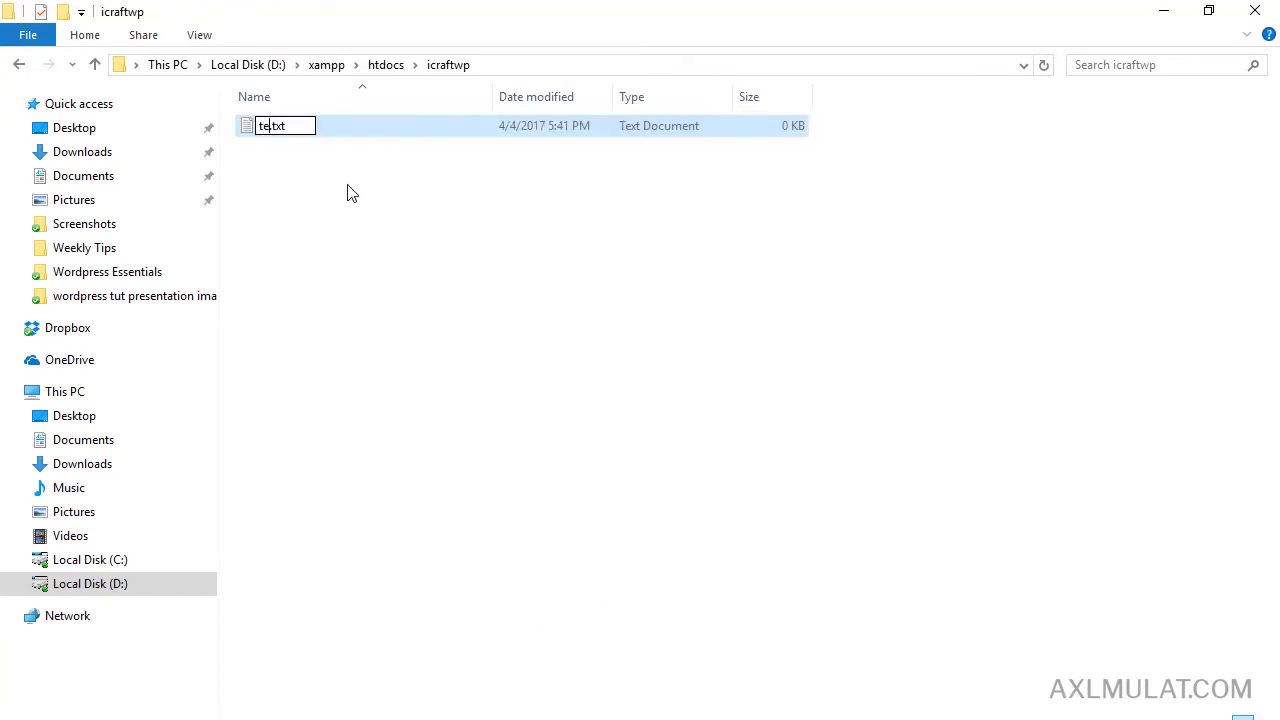
{"action": "left_click", "coordinate": [347, 192]}
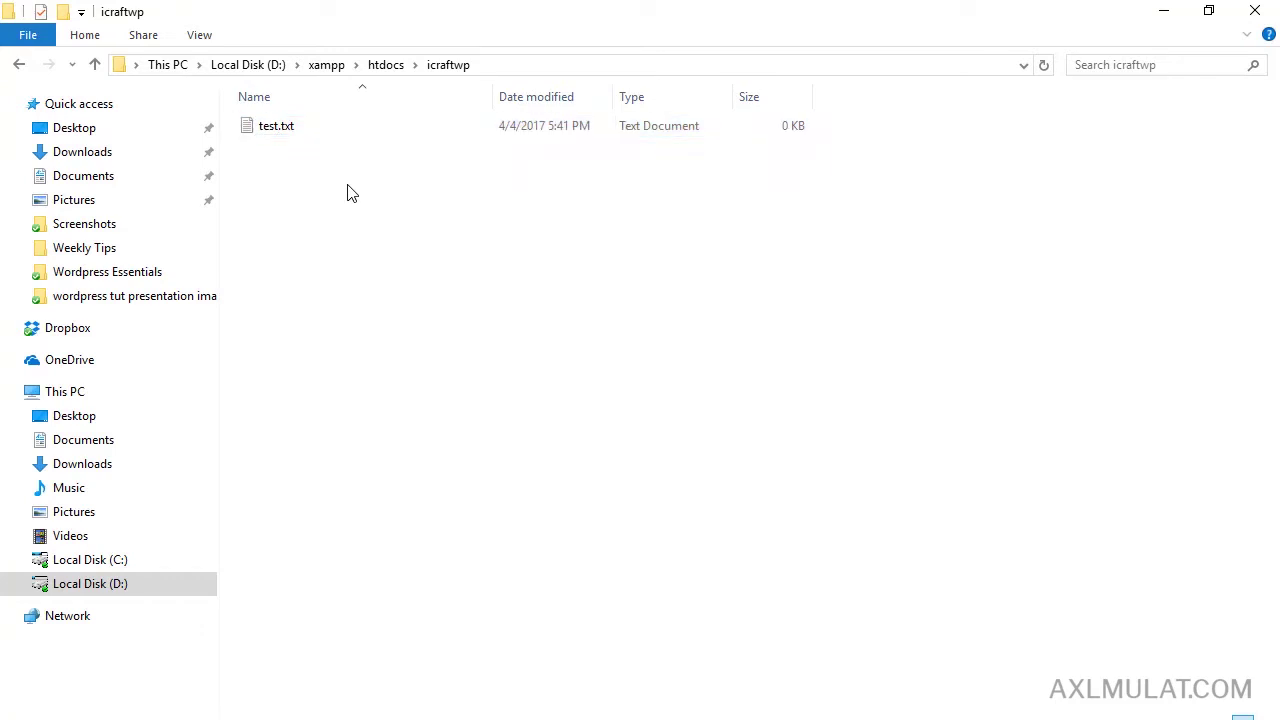
Rename test.txt to test.html and accept the extension change.
{"action": "left_click", "coordinate": [287, 140]}
{"action": "left_click", "coordinate": [288, 128]}
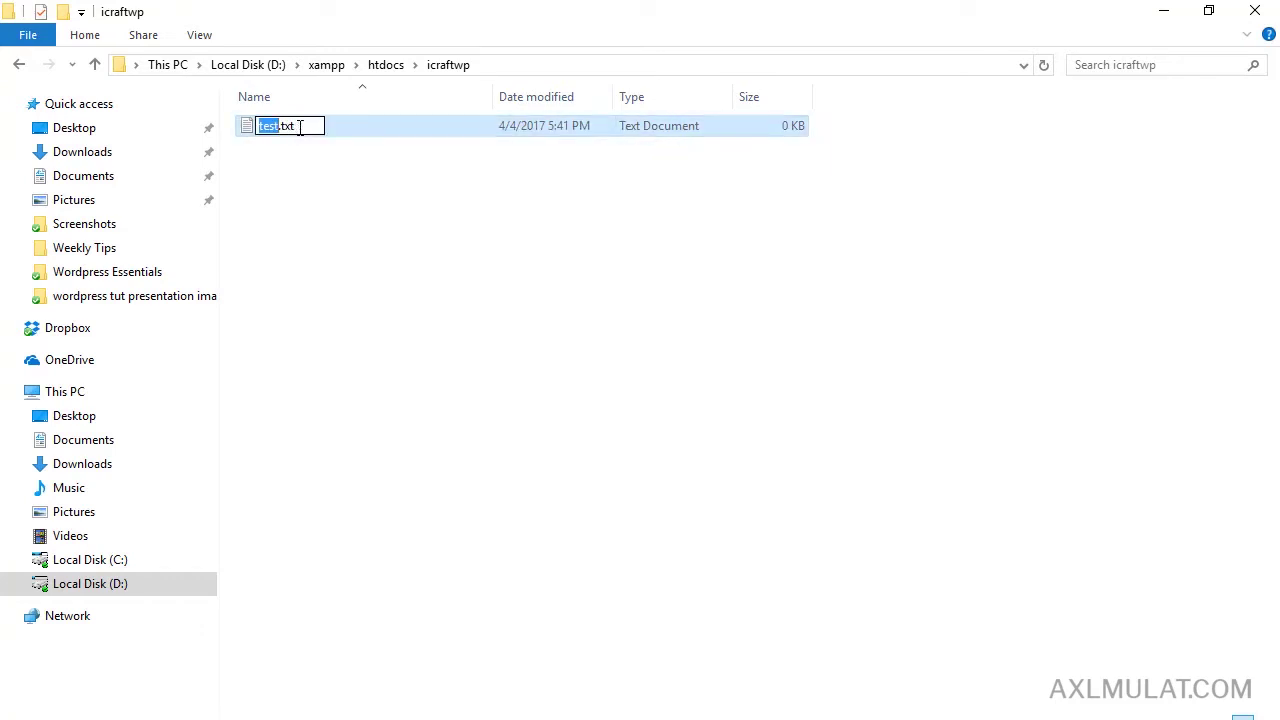
{"action": "double_click", "coordinate": [296, 127]}
{"action": "key", "text": "BackSpace"}
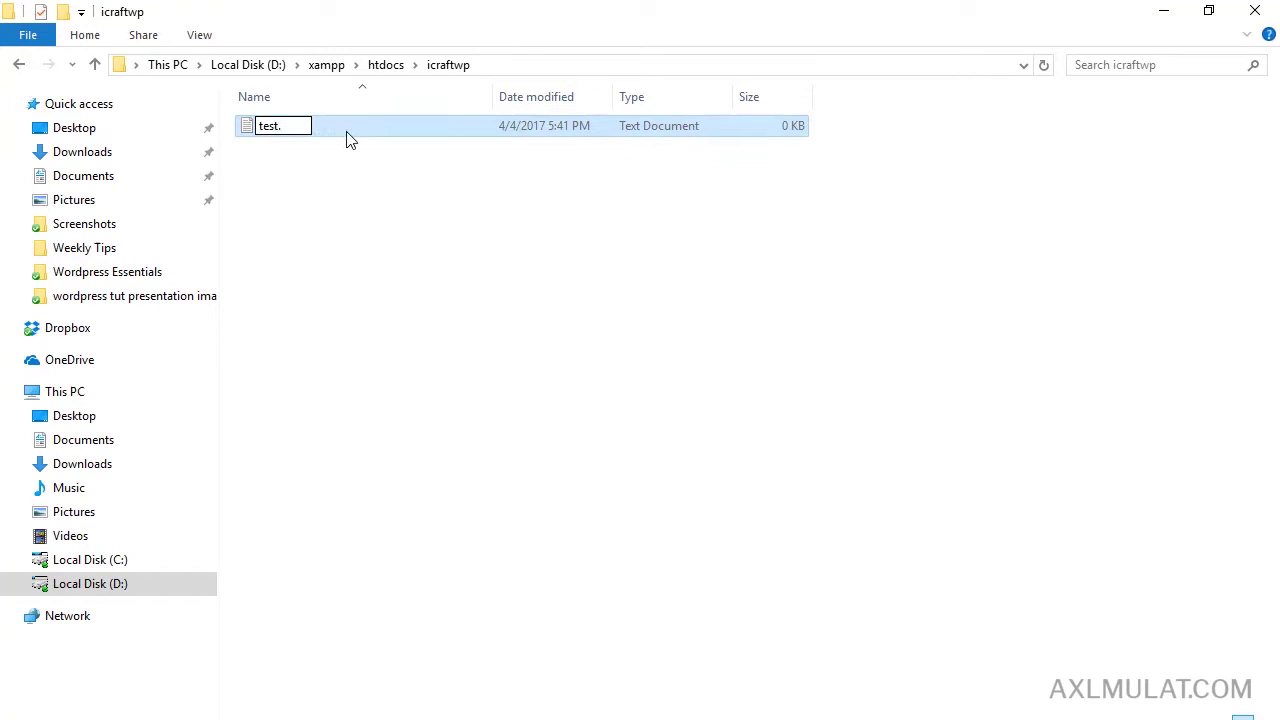
{"action": "type", "text": "html"}
{"action": "key", "text": "Return"}
{"action": "left_click", "coordinate": [725, 387]}
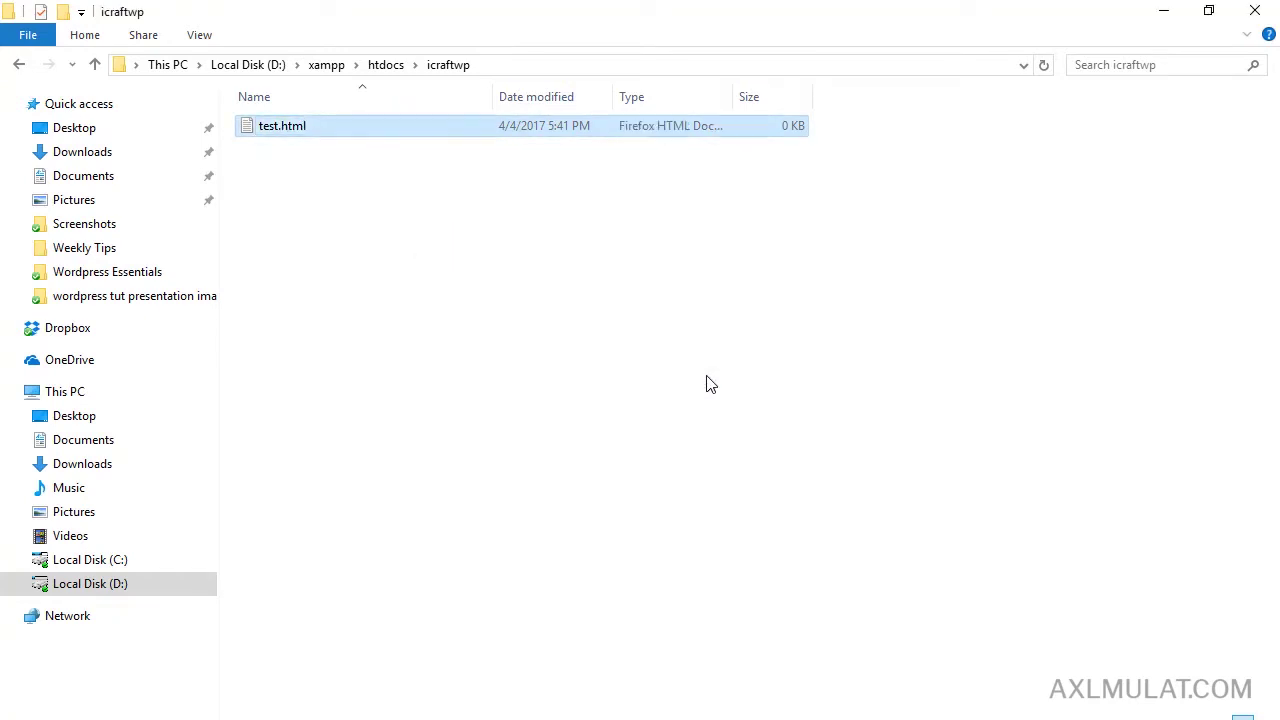
Toggle File name extensions off and back on in the View options.
{"action": "left_click", "coordinate": [208, 37]}
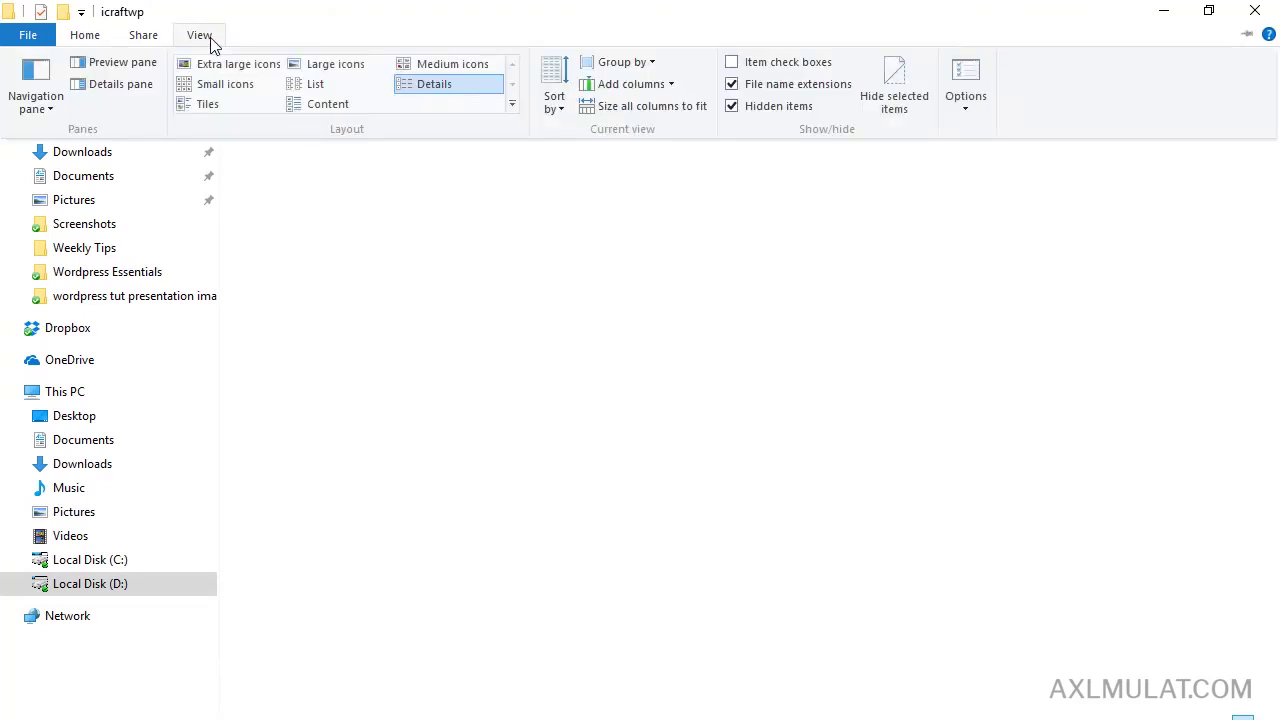
{"action": "left_click", "coordinate": [733, 86]}
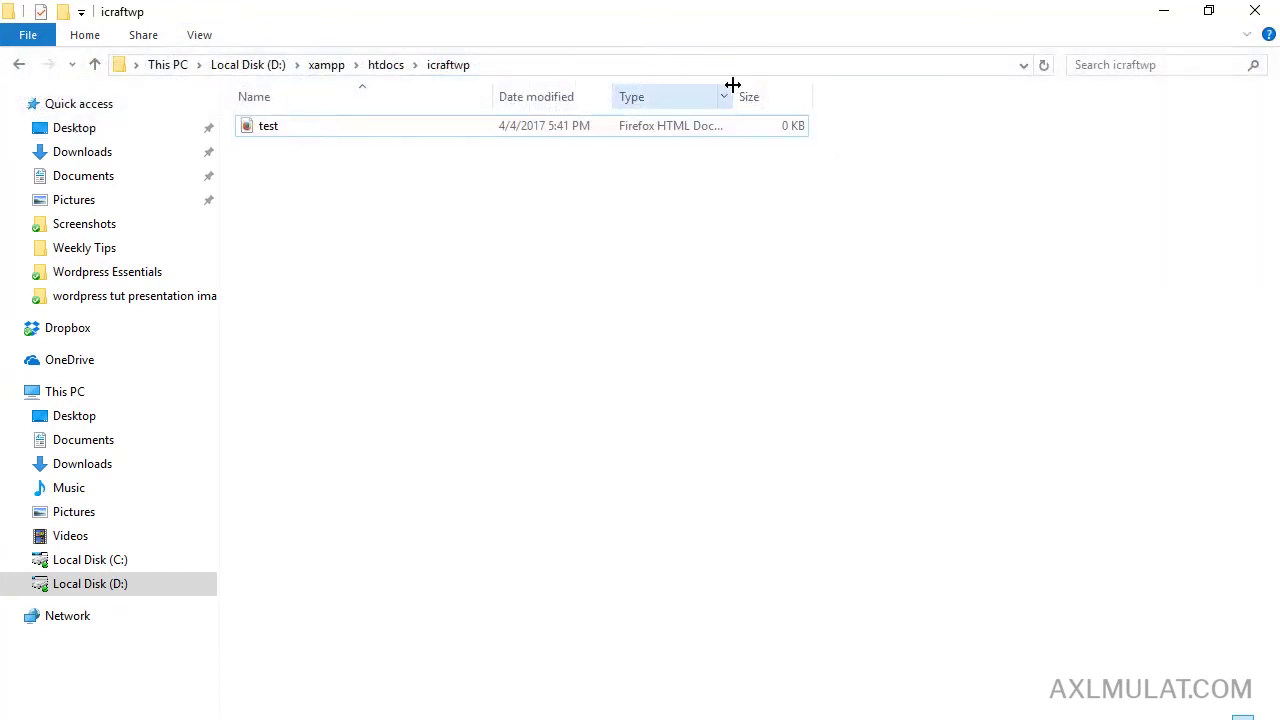
{"action": "left_click", "coordinate": [201, 37]}
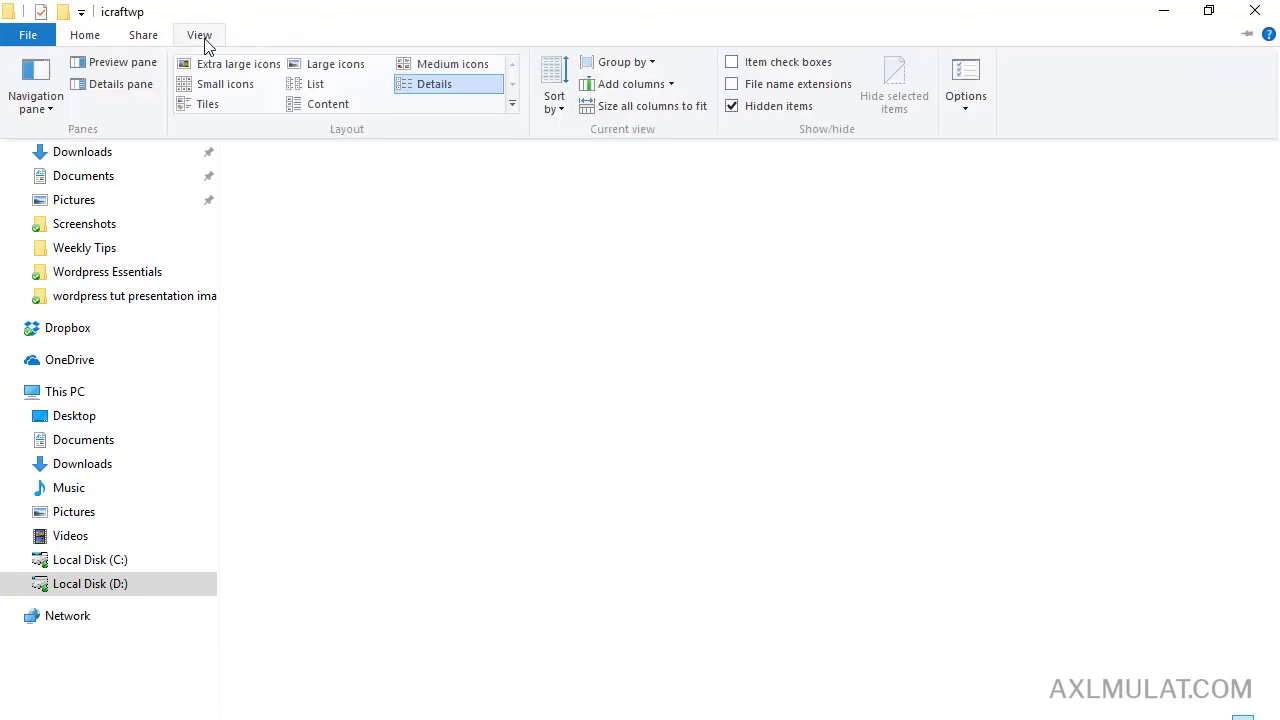
{"action": "left_click", "coordinate": [733, 86]}
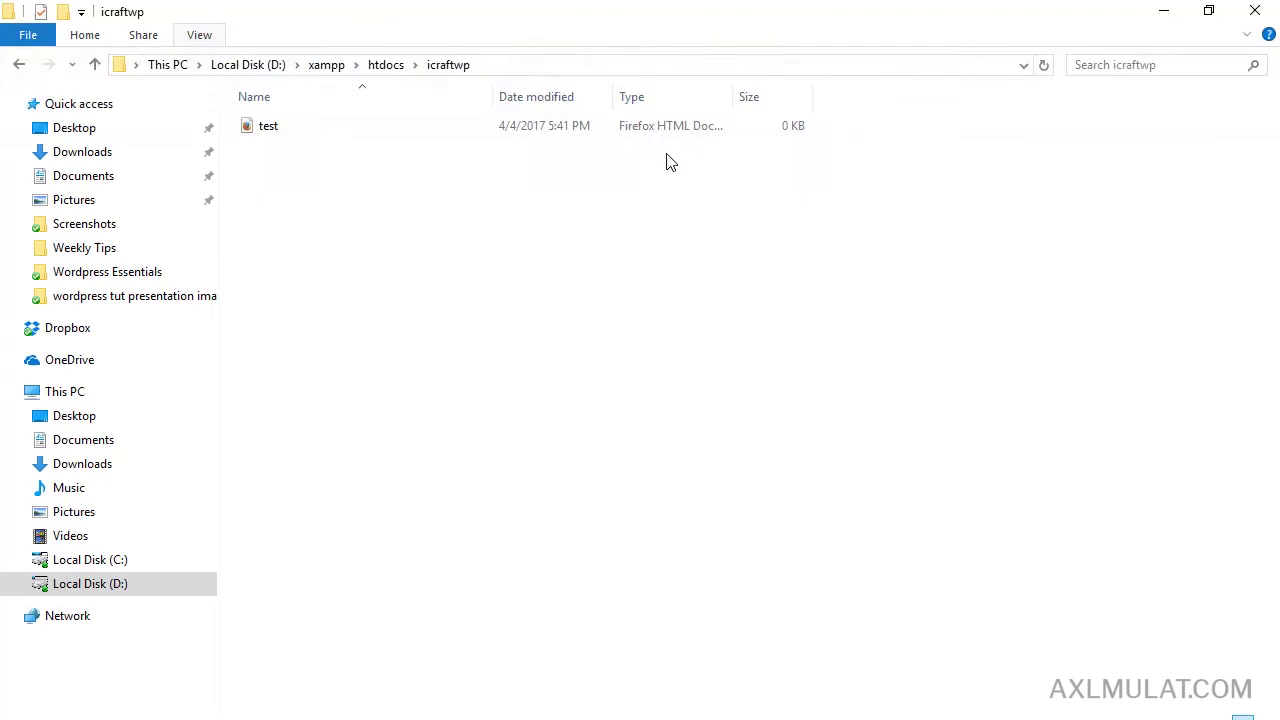
Give test.html the paragraph text 'Hello' in Notepad, save it, and return to htdocs.
{"action": "right_click", "coordinate": [276, 138]}
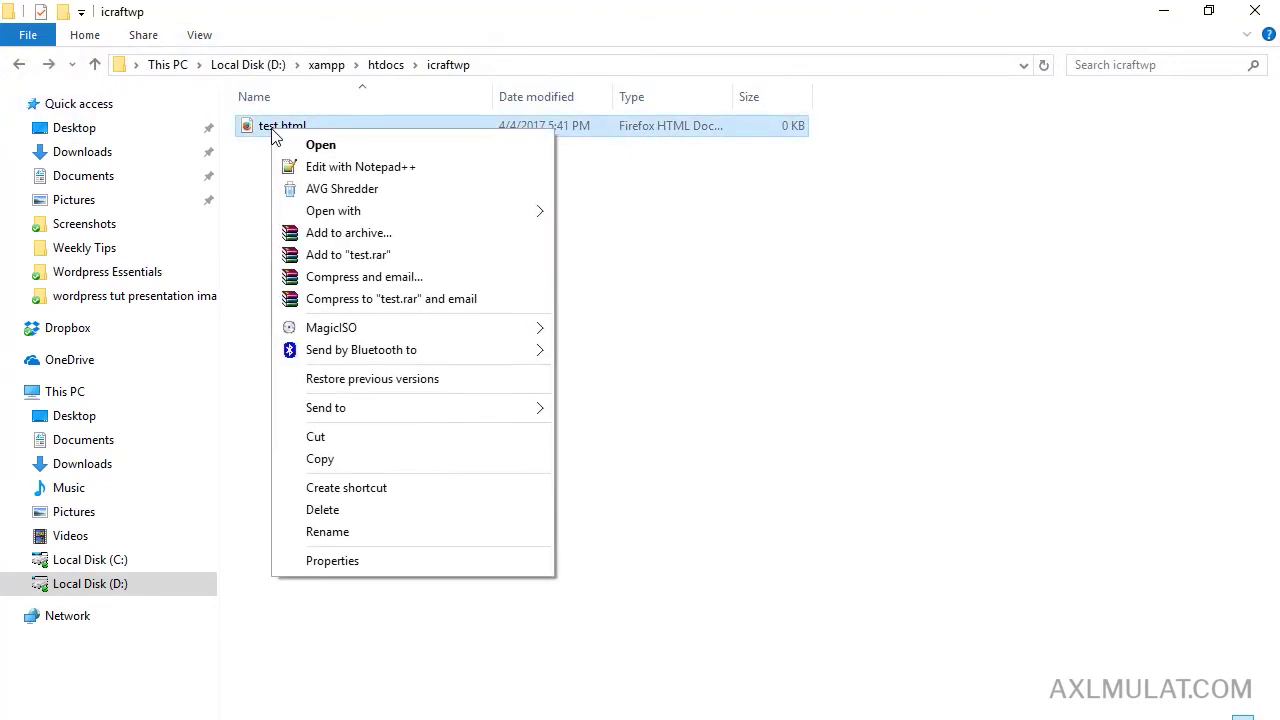
{"action": "mouse_move", "coordinate": [335, 210]}
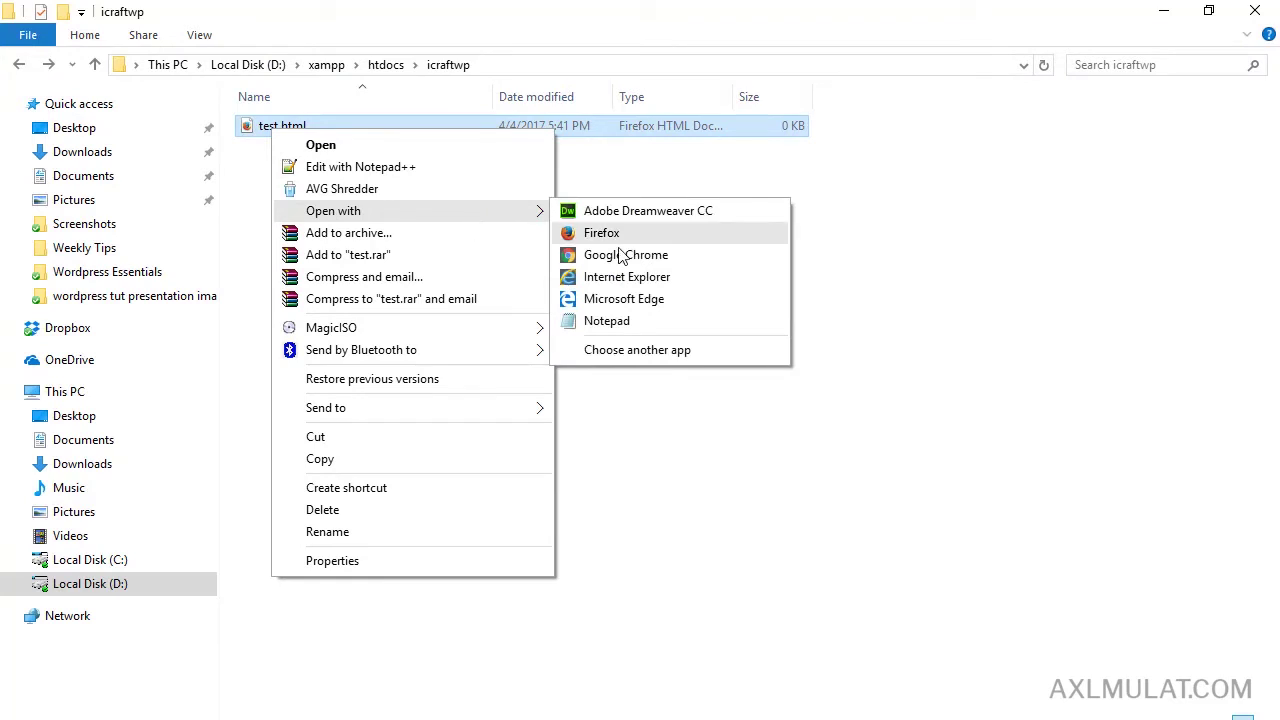
{"action": "left_click", "coordinate": [667, 320]}
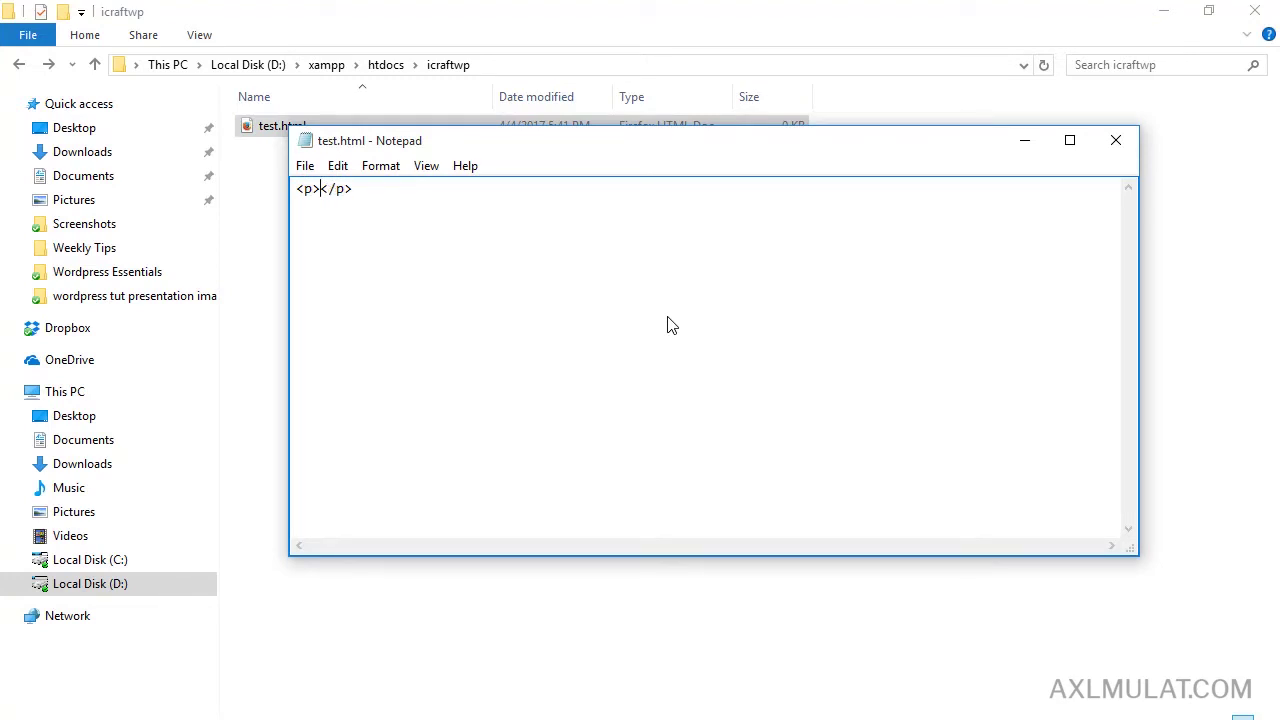
{"action": "type", "text": "Helloe"}
{"action": "key", "text": "BackSpace"}
{"action": "key", "text": "alt+F4"}
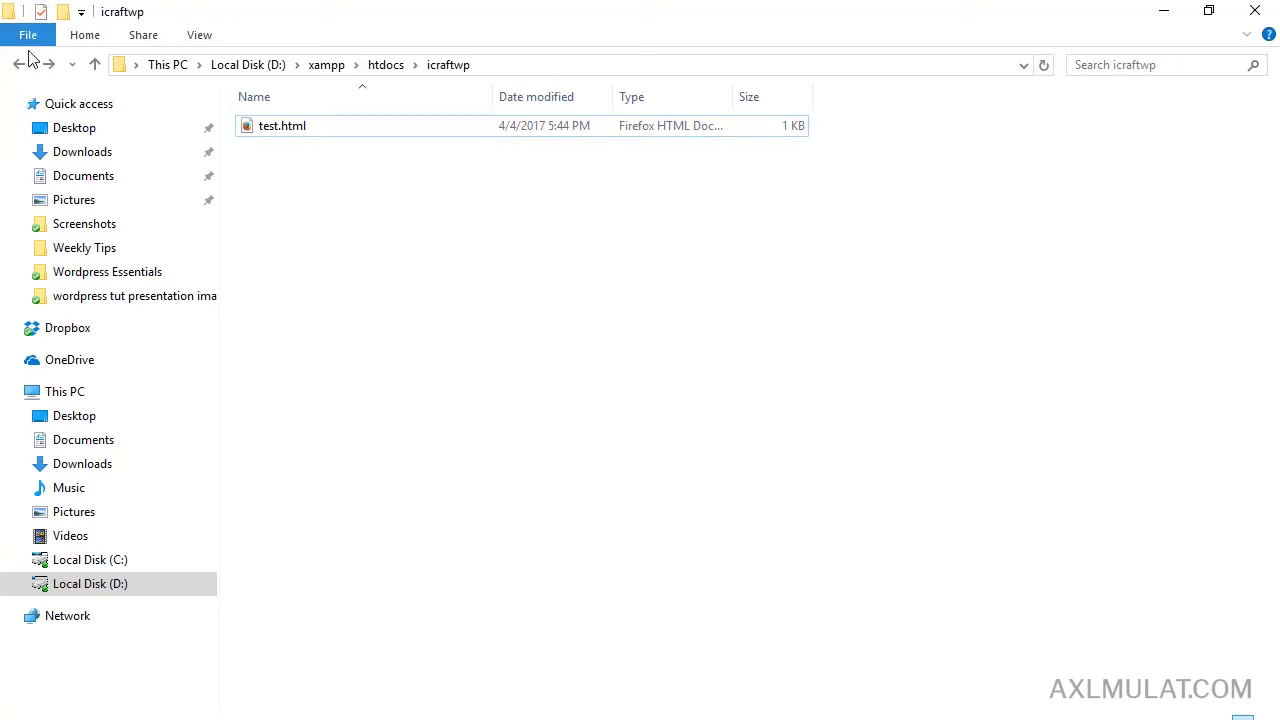
{"action": "left_click", "coordinate": [19, 64]}
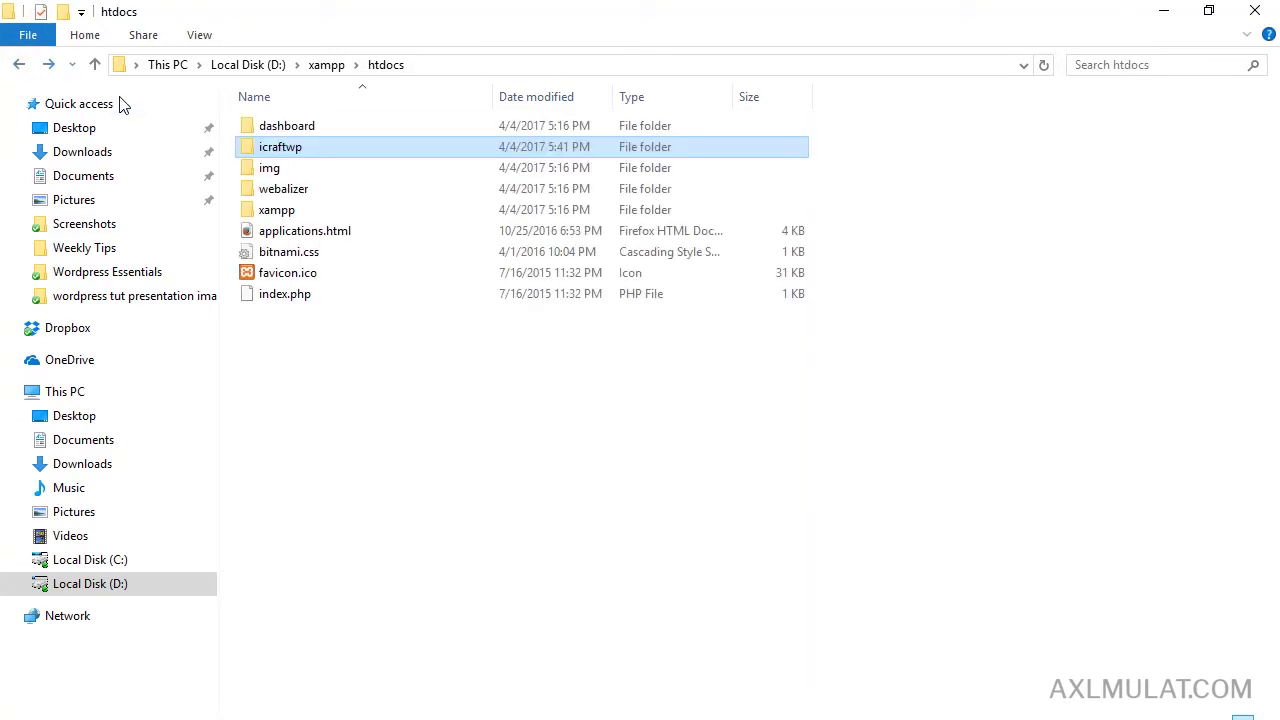
Load localhost/icraftwp in Chrome to see its listing with test.html.
{"action": "left_click", "coordinate": [268, 147]}
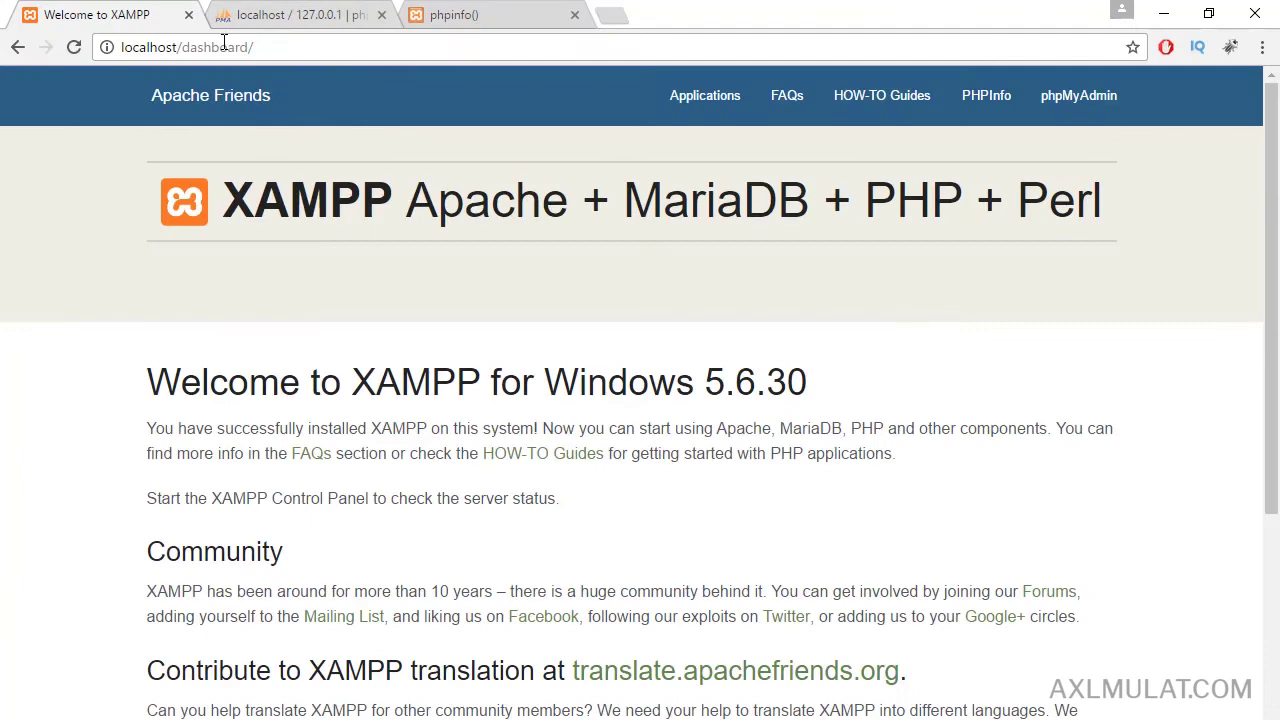
{"action": "double_click", "coordinate": [224, 45]}
{"action": "key", "text": "BackSpace"}
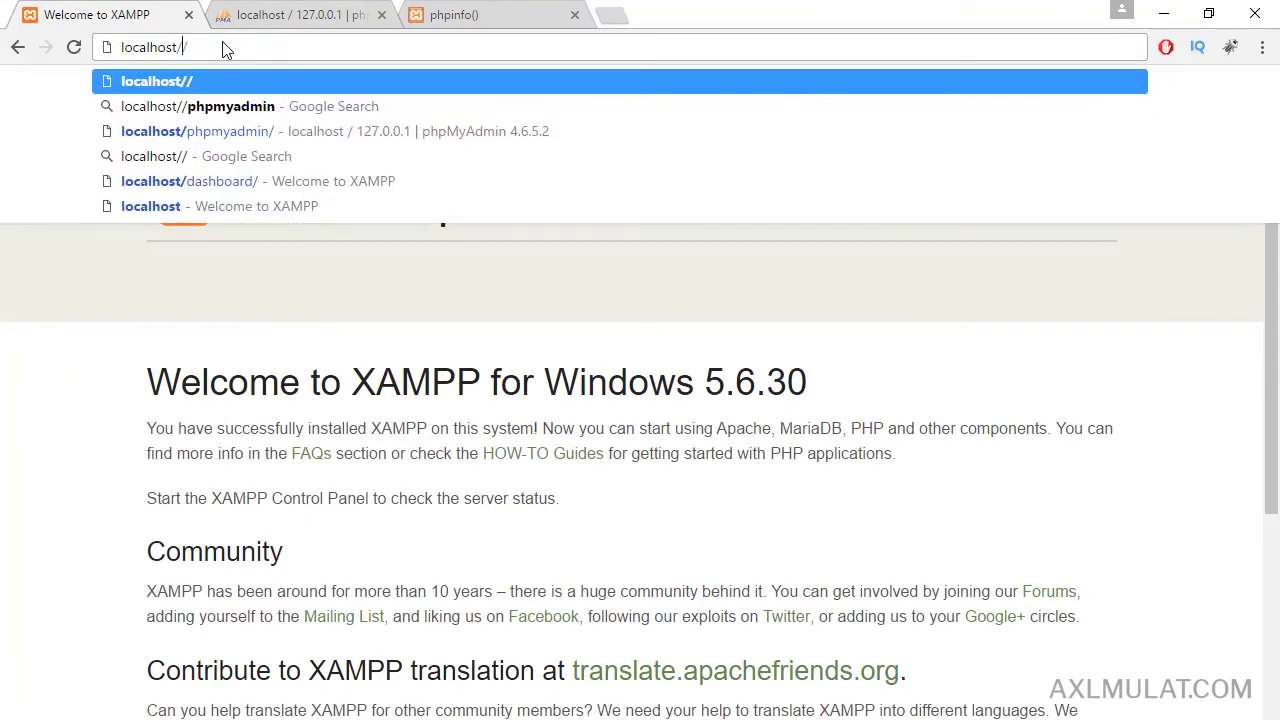
{"action": "type", "text": "icraftwp"}
{"action": "key", "text": "Return"}
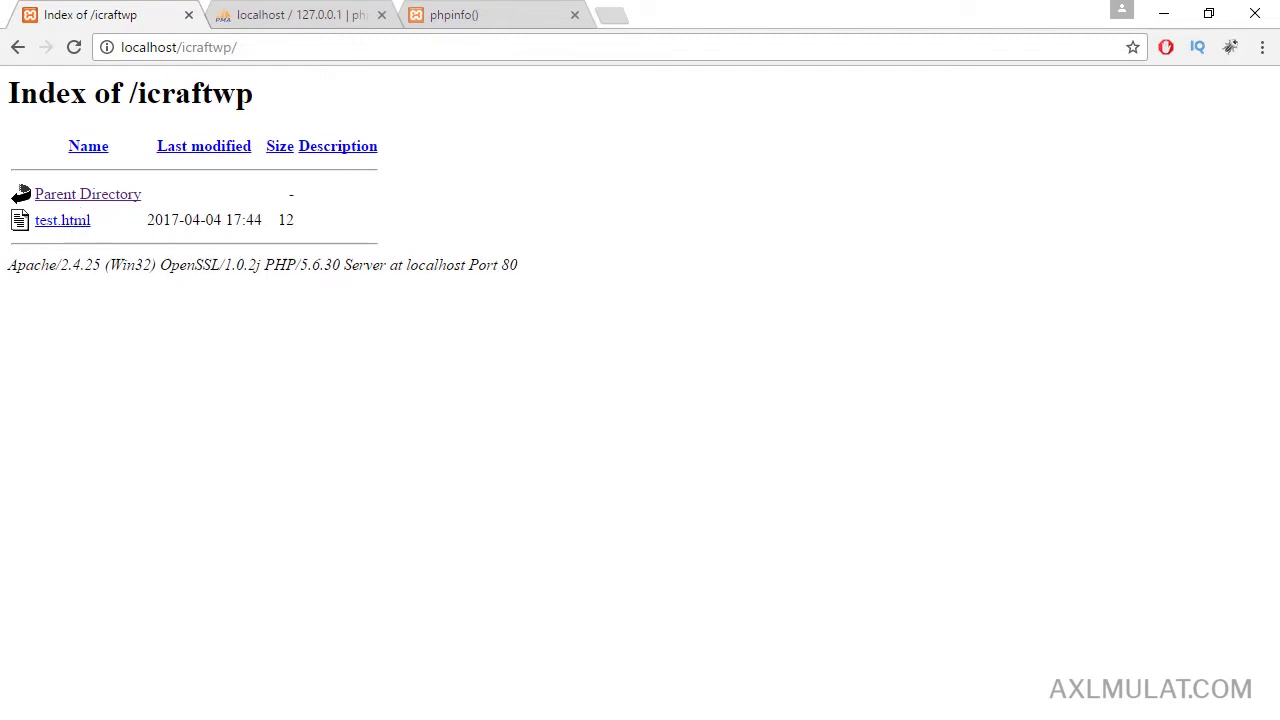
{"action": "key", "text": "alt+Tab"}
Open icraftwp and arrange the folder window beside the browser.
{"action": "double_click", "coordinate": [323, 158]}
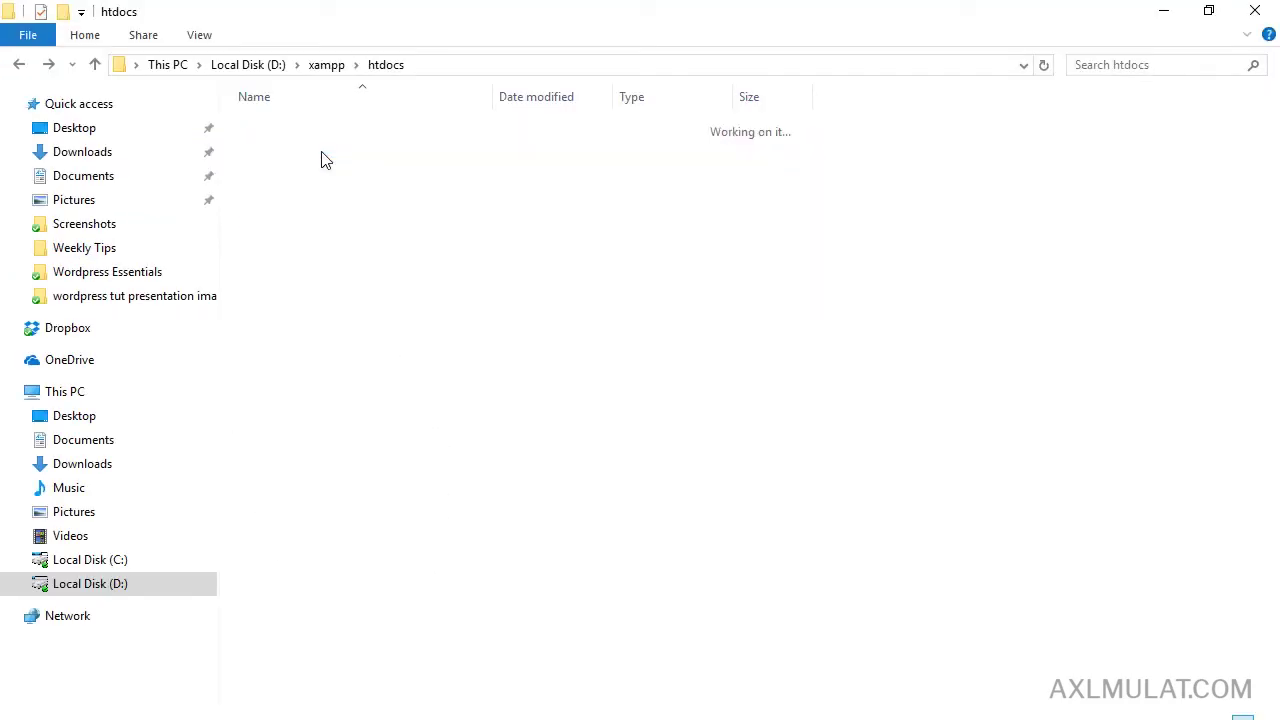
{"action": "double_click", "coordinate": [663, 12]}
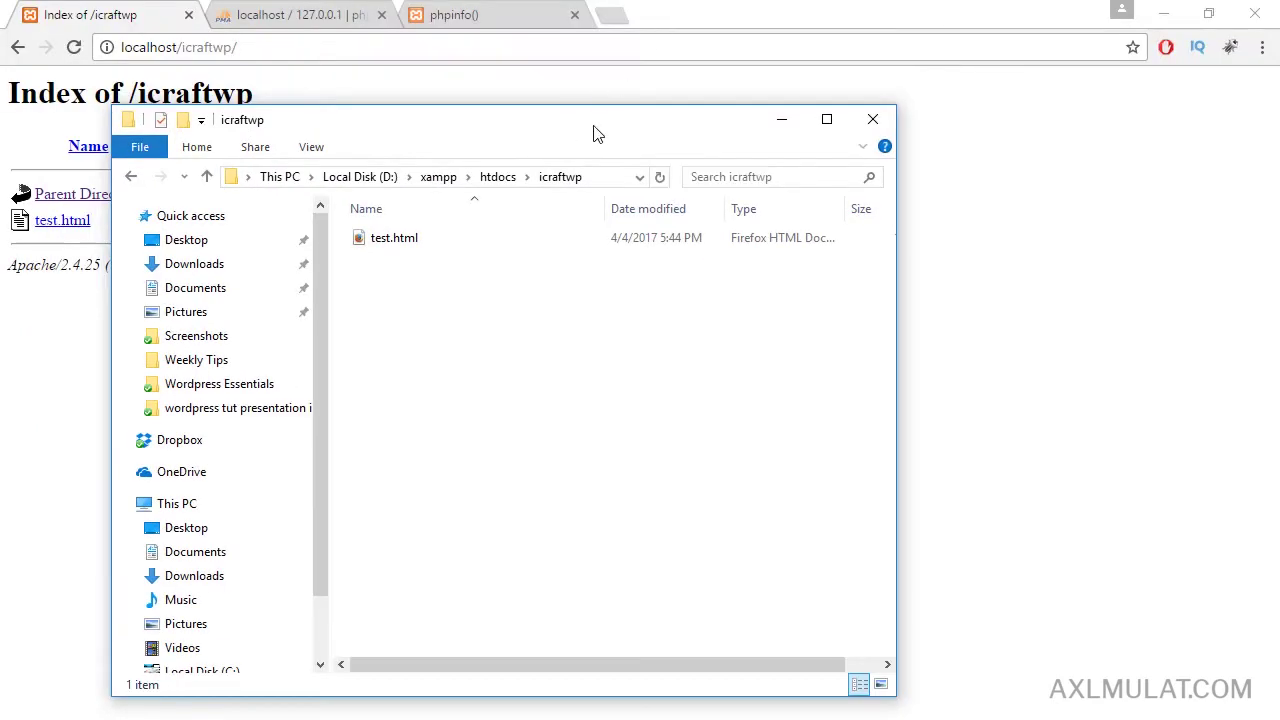
{"action": "left_click_drag", "start_coordinate": [594, 134], "coordinate": [797, 137]}
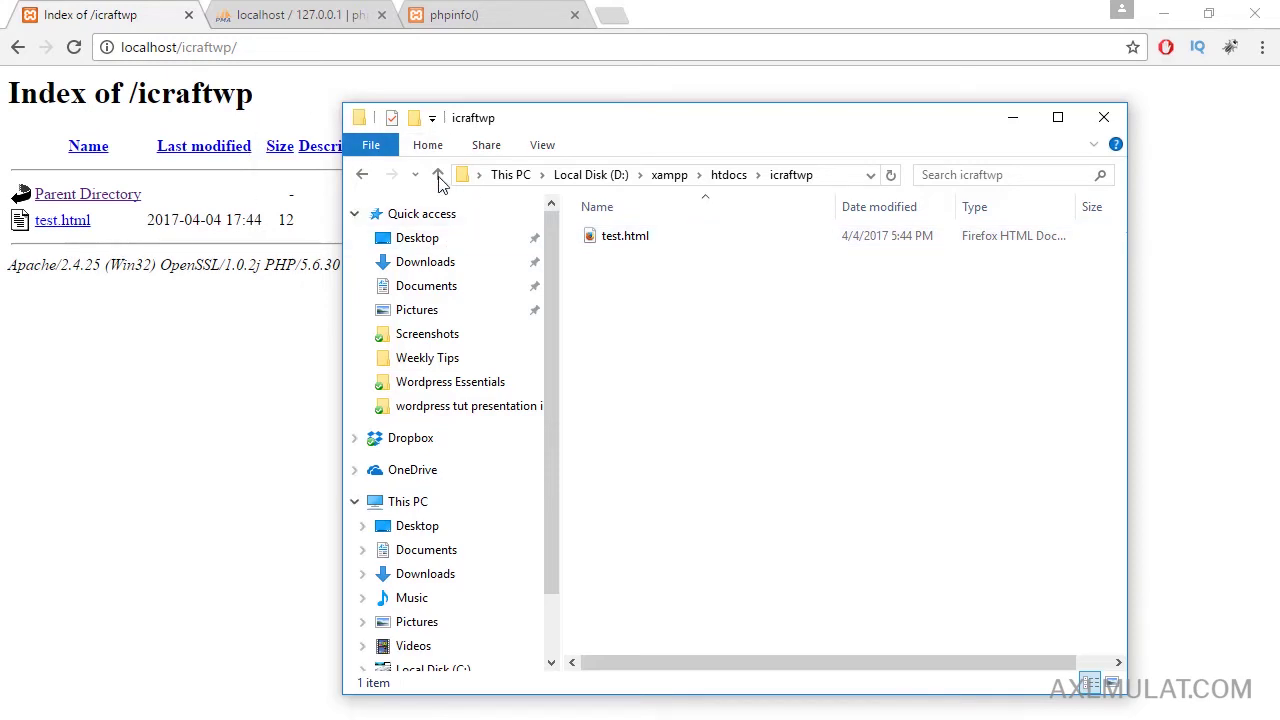
{"action": "left_click", "coordinate": [362, 174]}
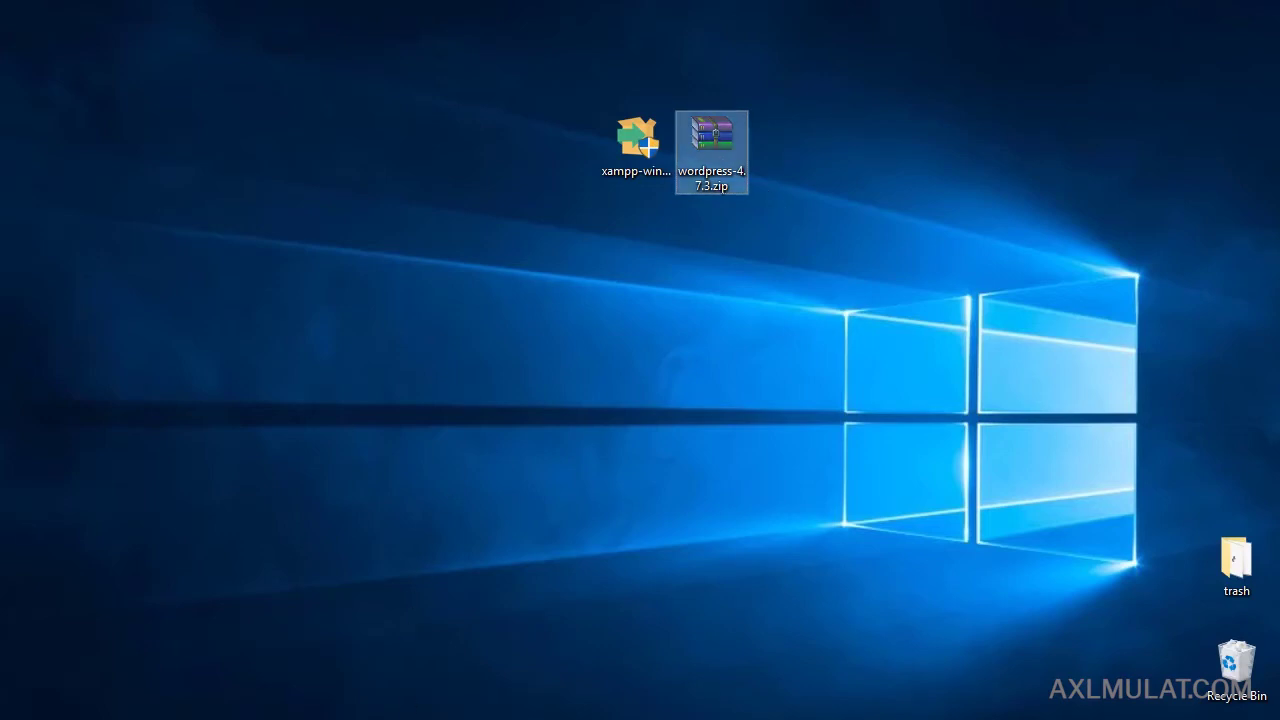
{"action": "left_click", "coordinate": [398, 713]}
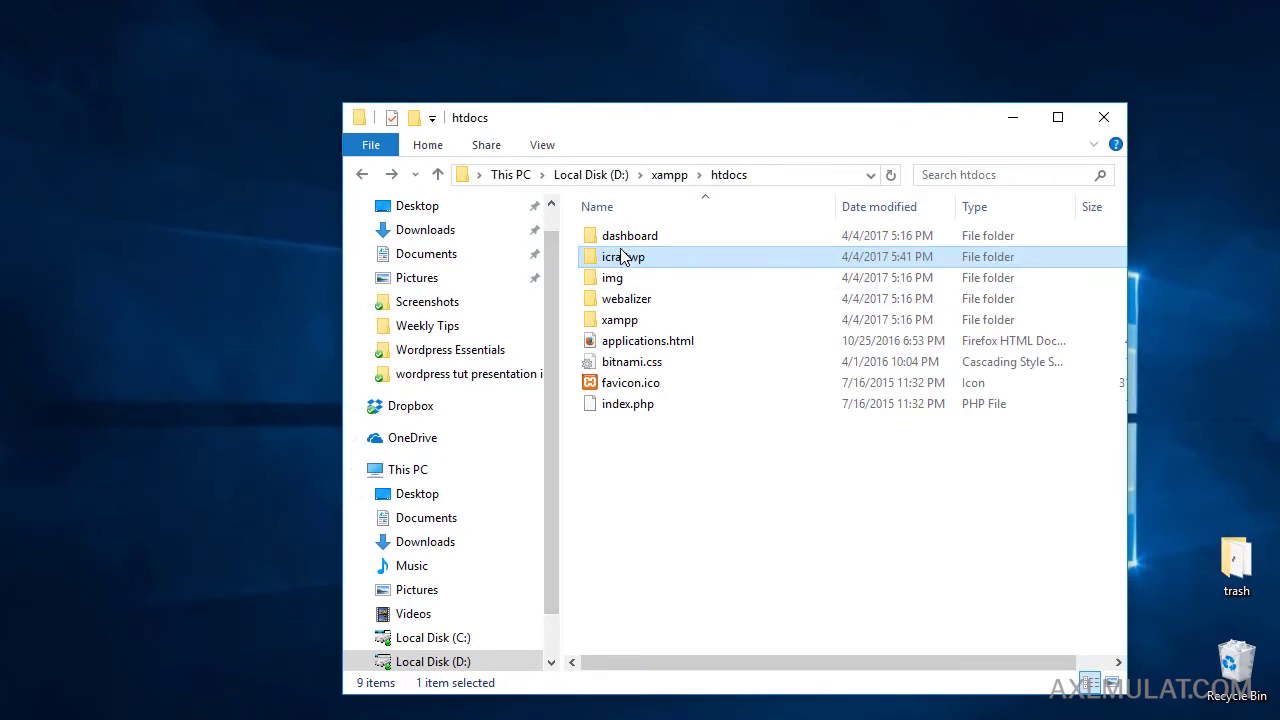
Delete test.html from icraftwp and paste wordpress-4.7.3.zip into the folder.
{"action": "double_click", "coordinate": [621, 257]}
{"action": "left_click", "coordinate": [652, 246]}
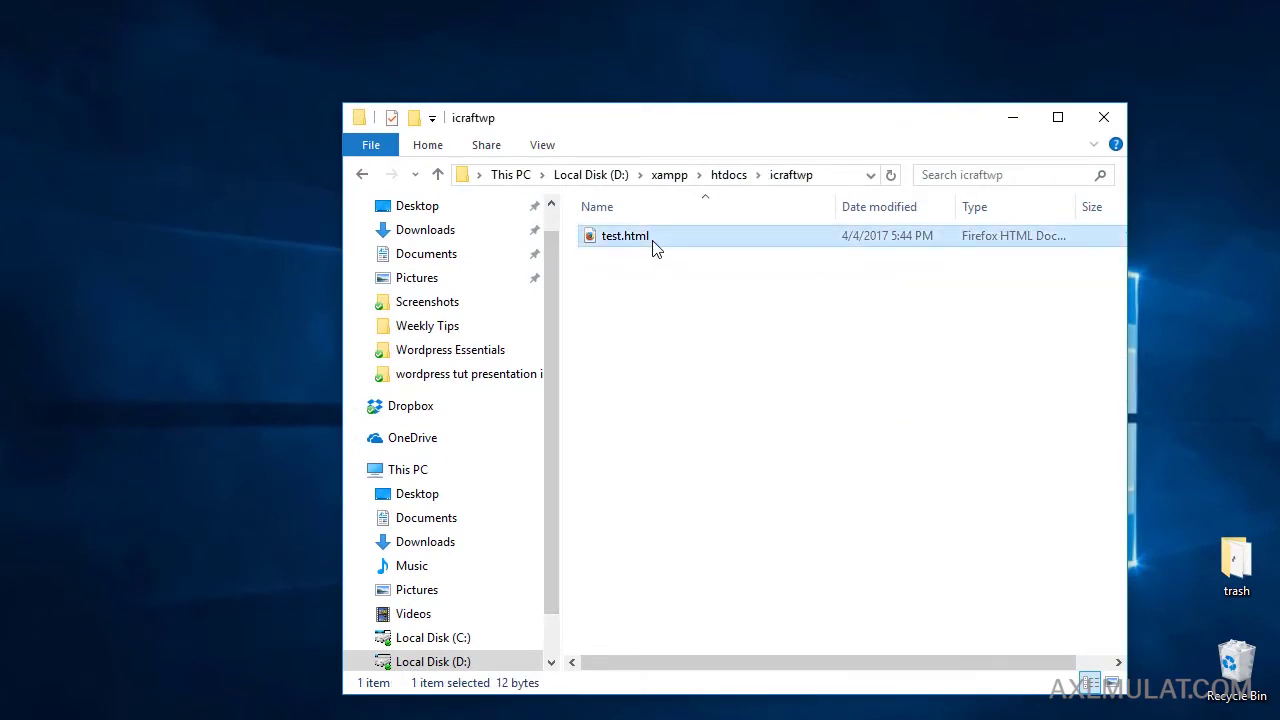
{"action": "key", "text": "Delete"}
{"action": "right_click", "coordinate": [631, 285]}
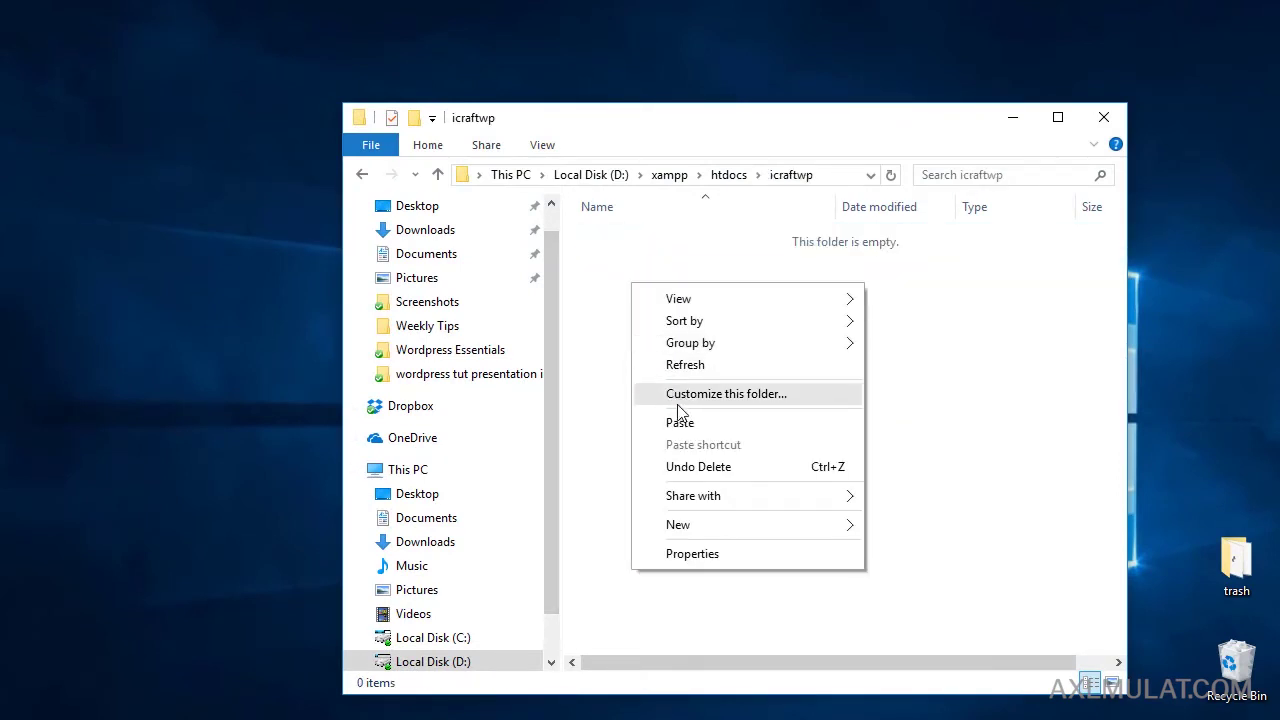
{"action": "left_click", "coordinate": [680, 423]}
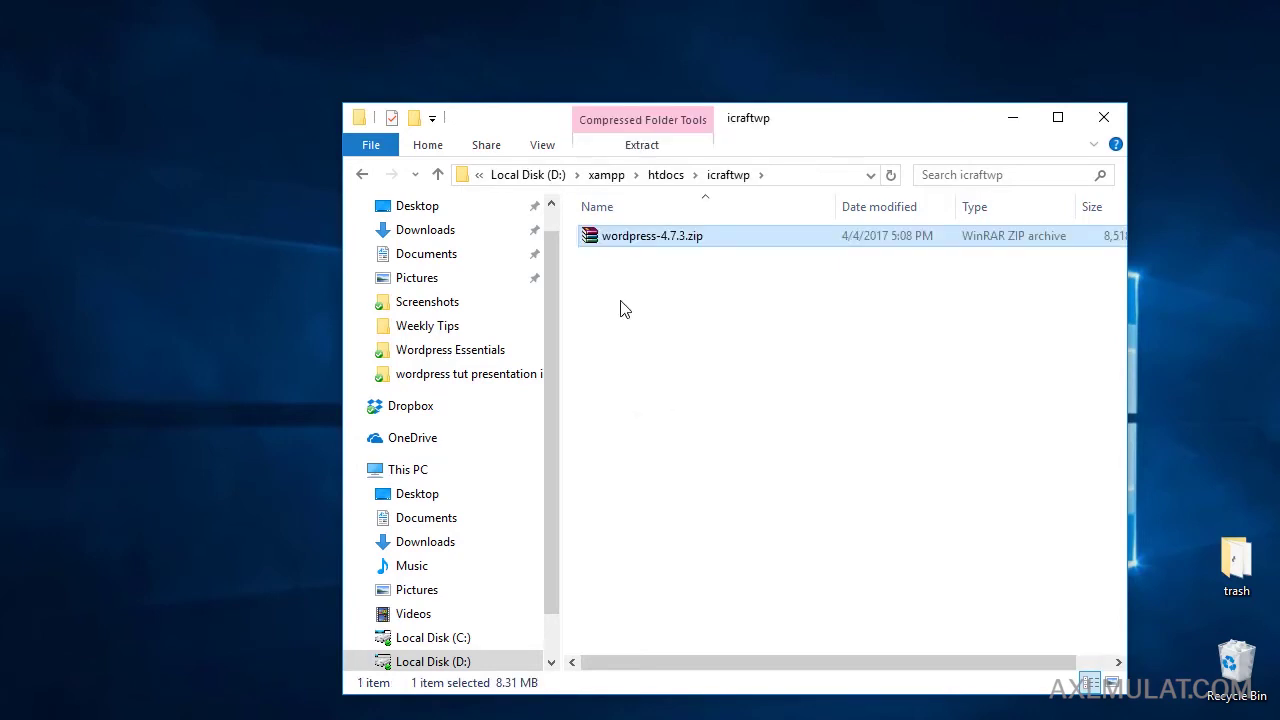
Extract wordpress-4.7.3.zip right inside icraftwp with WinRAR.
{"action": "right_click", "coordinate": [626, 238]}
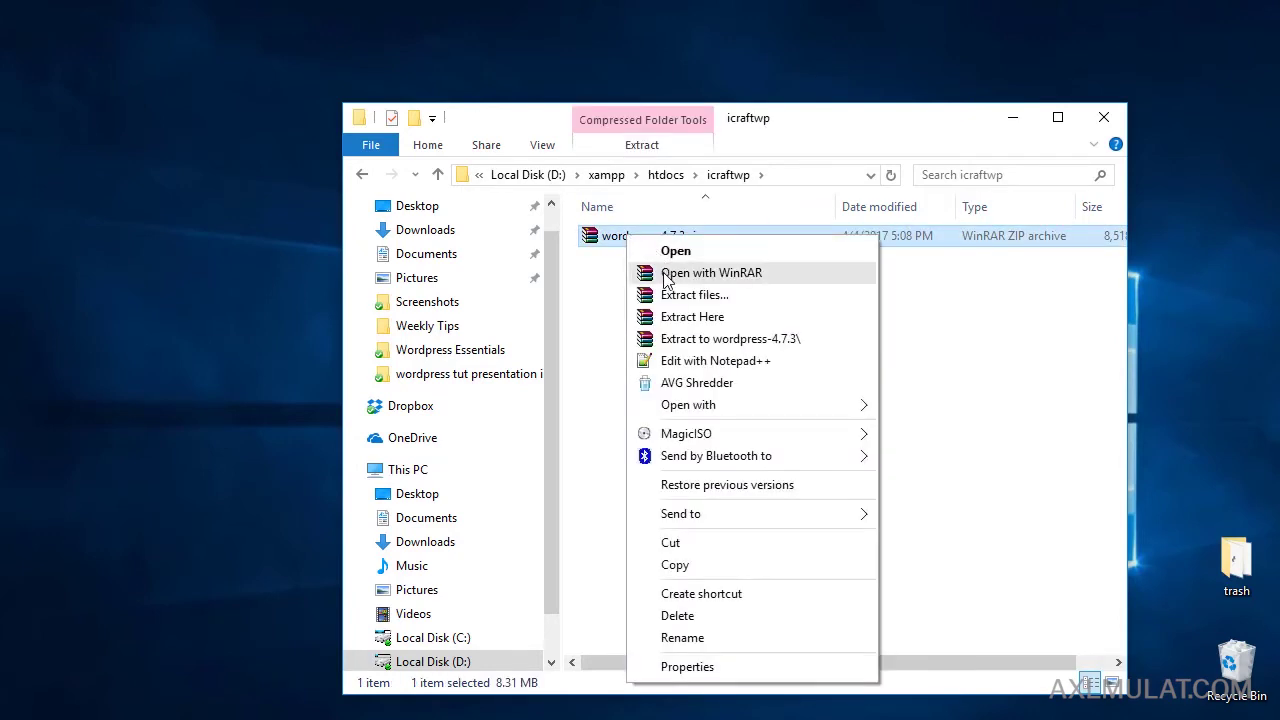
{"action": "left_click", "coordinate": [678, 316]}
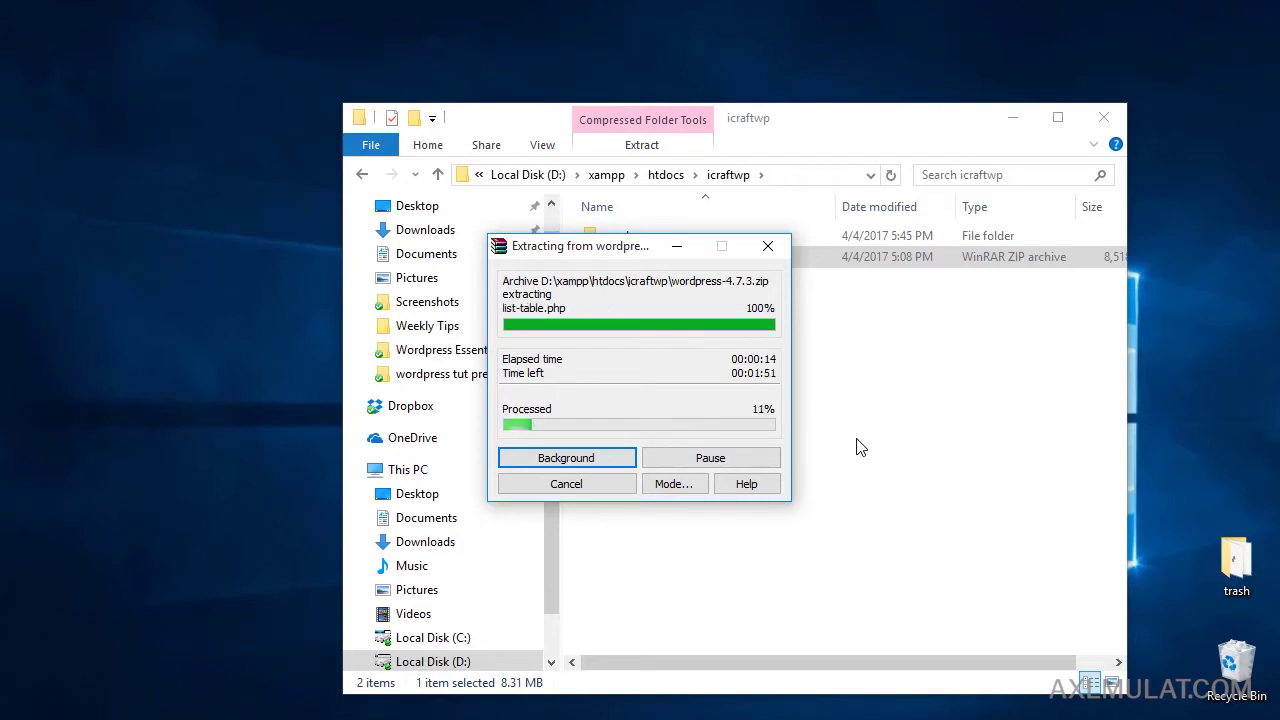
{"action": "left_click_drag", "start_coordinate": [626, 253], "coordinate": [851, 312]}
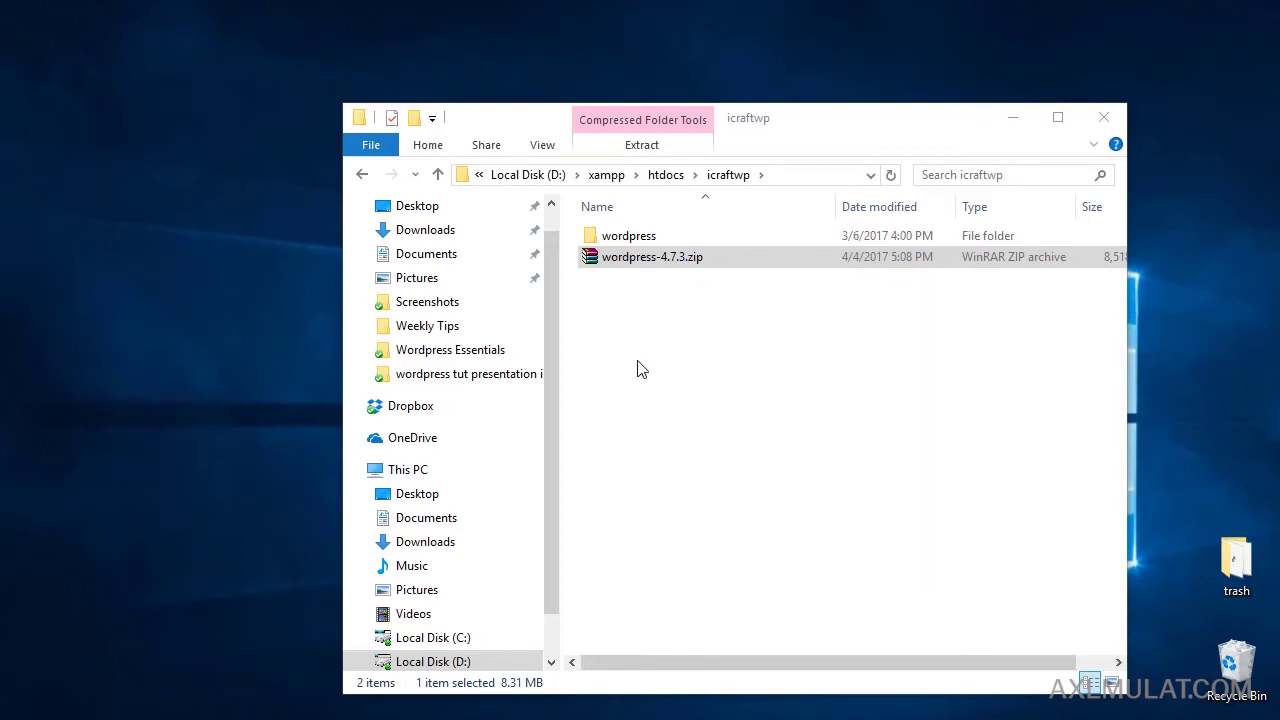
Delete the zip archive and open the extracted wordpress folder.
{"action": "left_click", "coordinate": [641, 370]}
{"action": "left_click", "coordinate": [647, 266]}
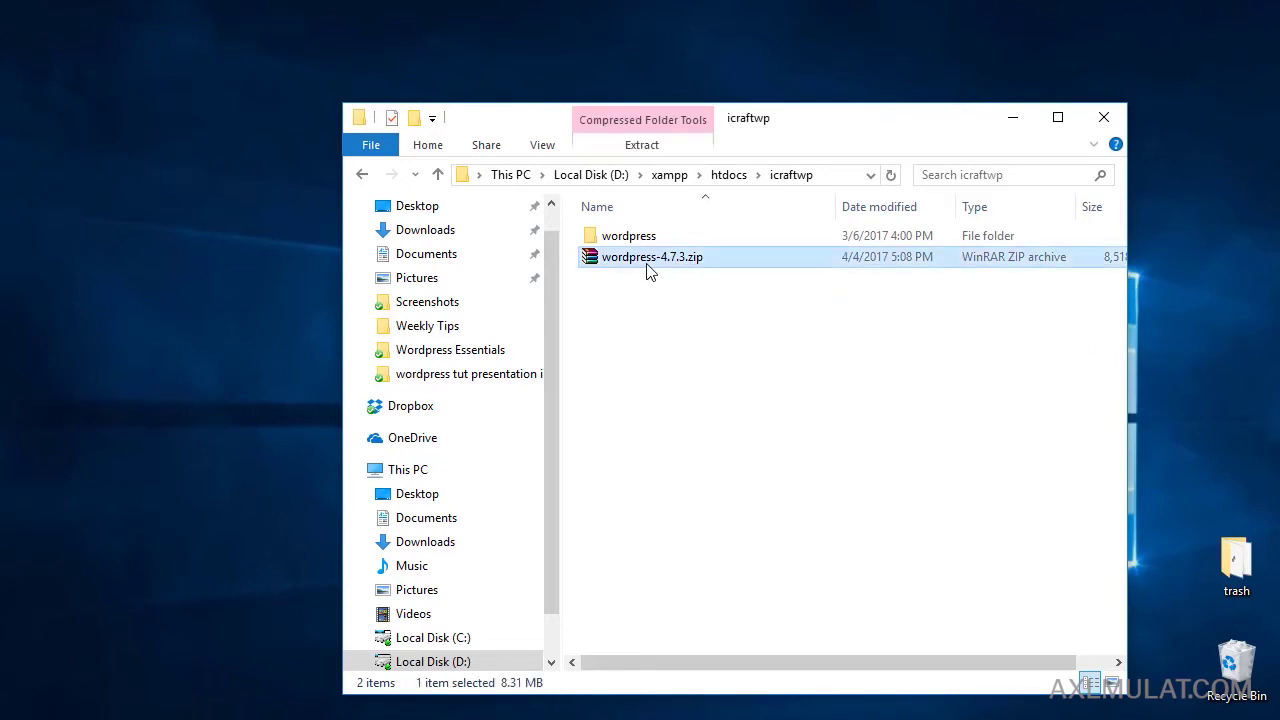
{"action": "key", "text": "Delete"}
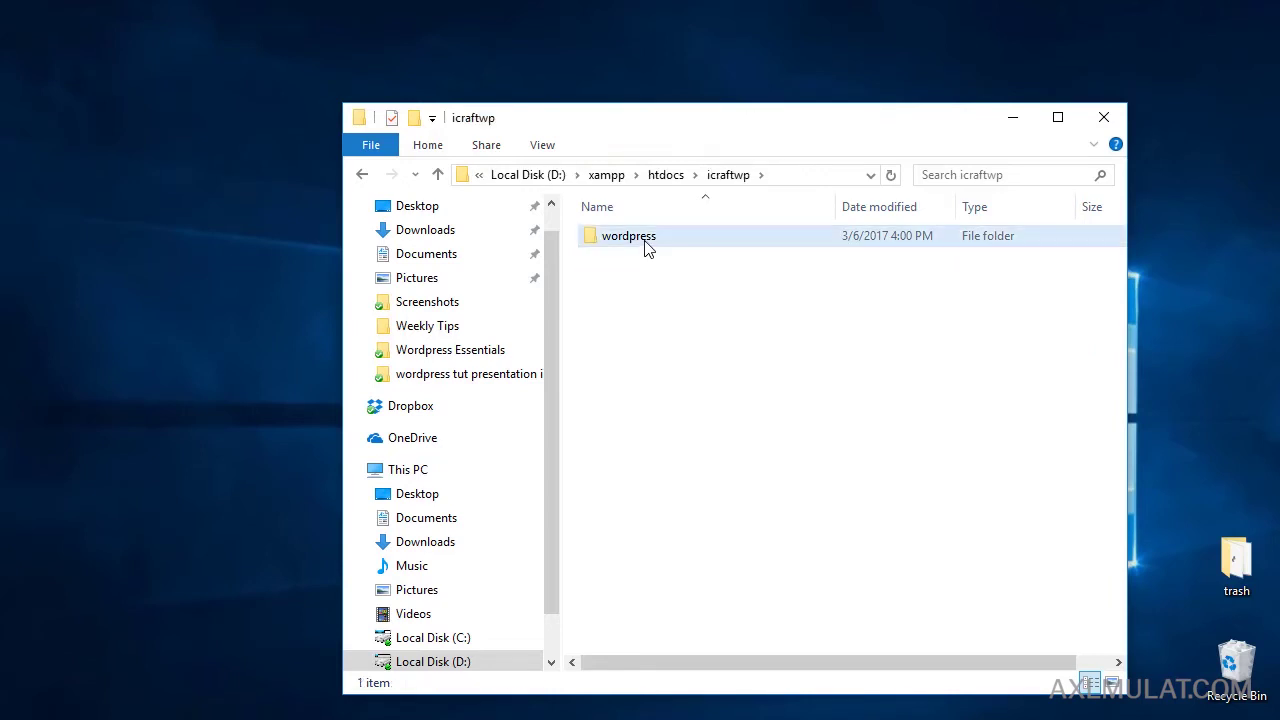
{"action": "double_click", "coordinate": [646, 242]}
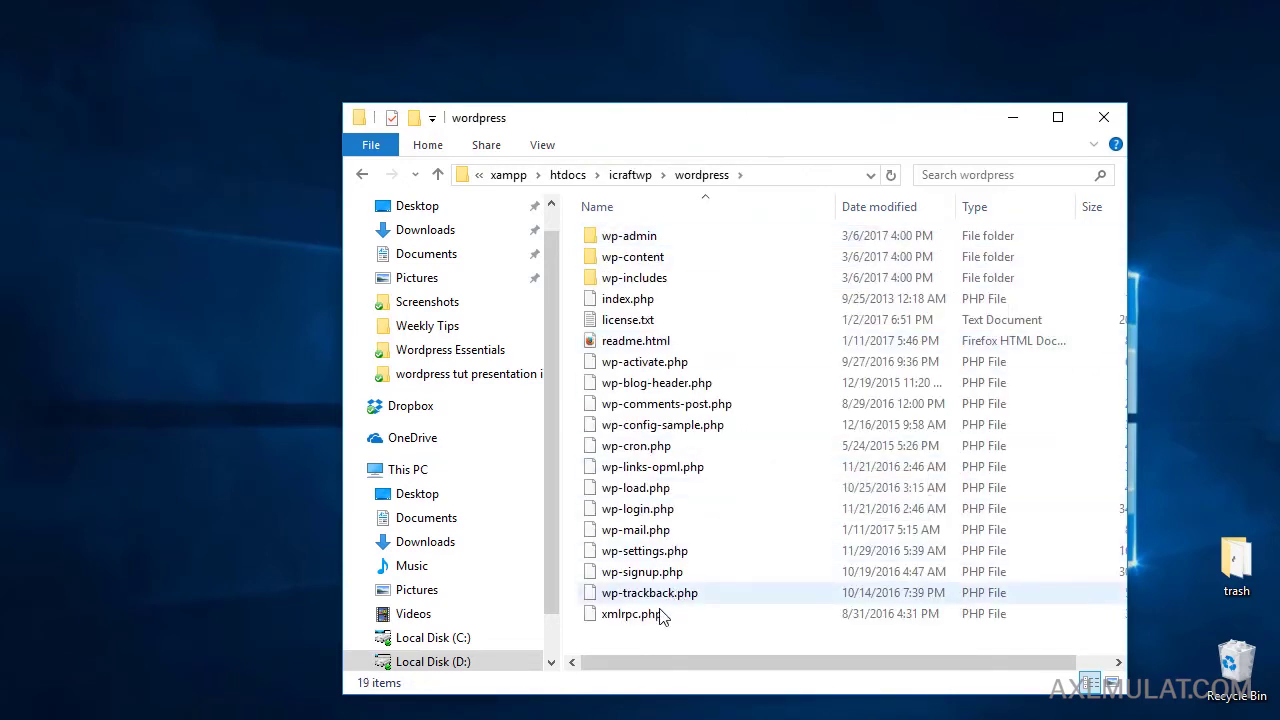
Move all 19 WordPress items up into icraftwp and delete the empty wordpress subfolder.
{"action": "left_click_drag", "start_coordinate": [646, 640], "coordinate": [644, 237]}
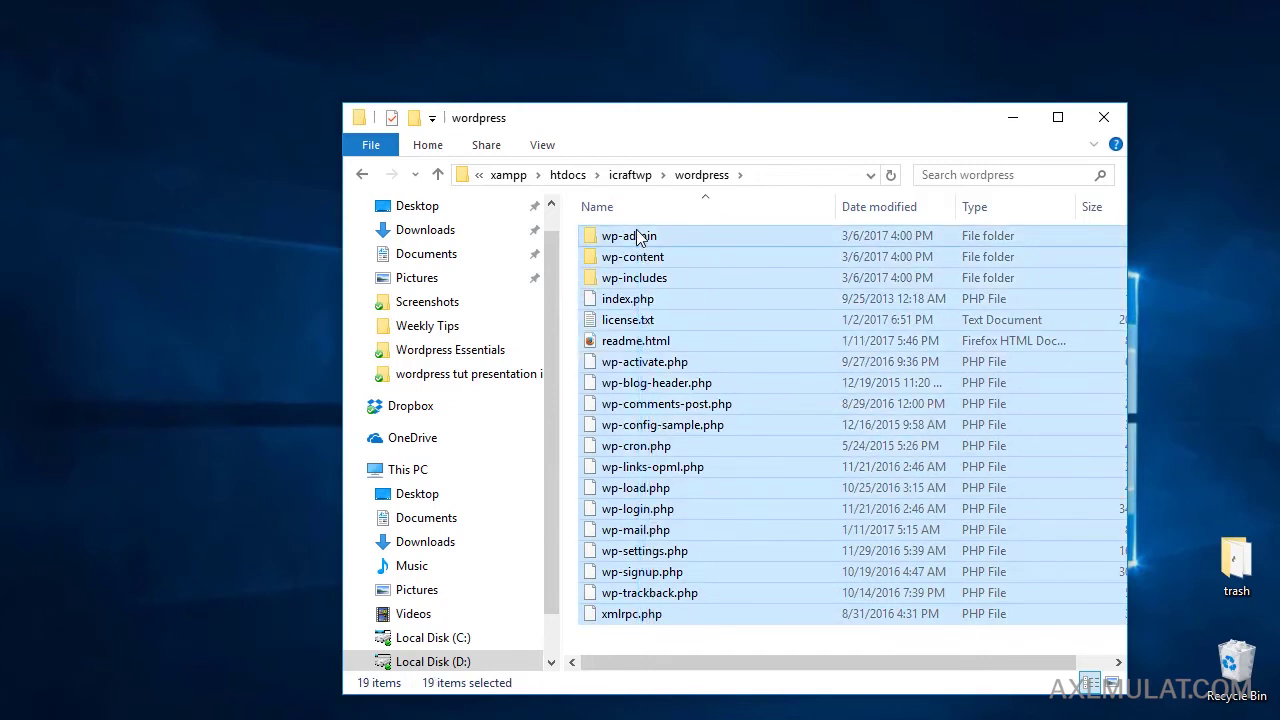
{"action": "left_click", "coordinate": [364, 176]}
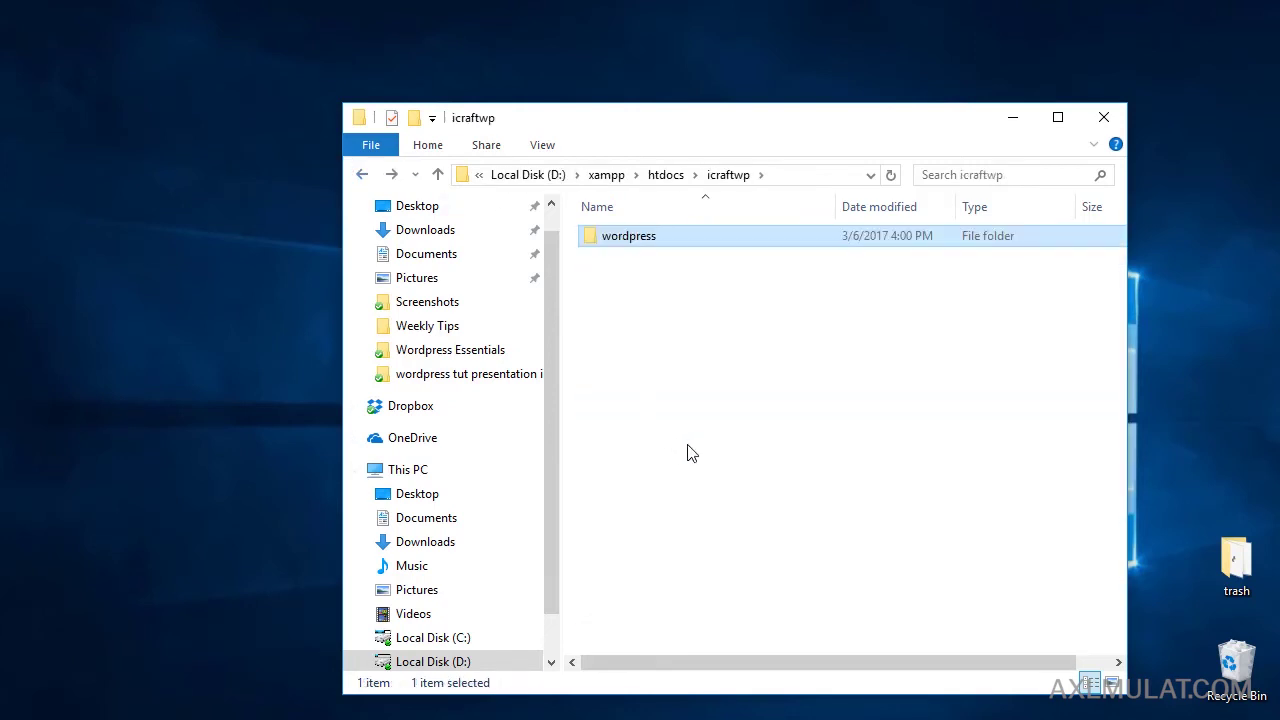
{"action": "key", "text": "ctrl+v"}
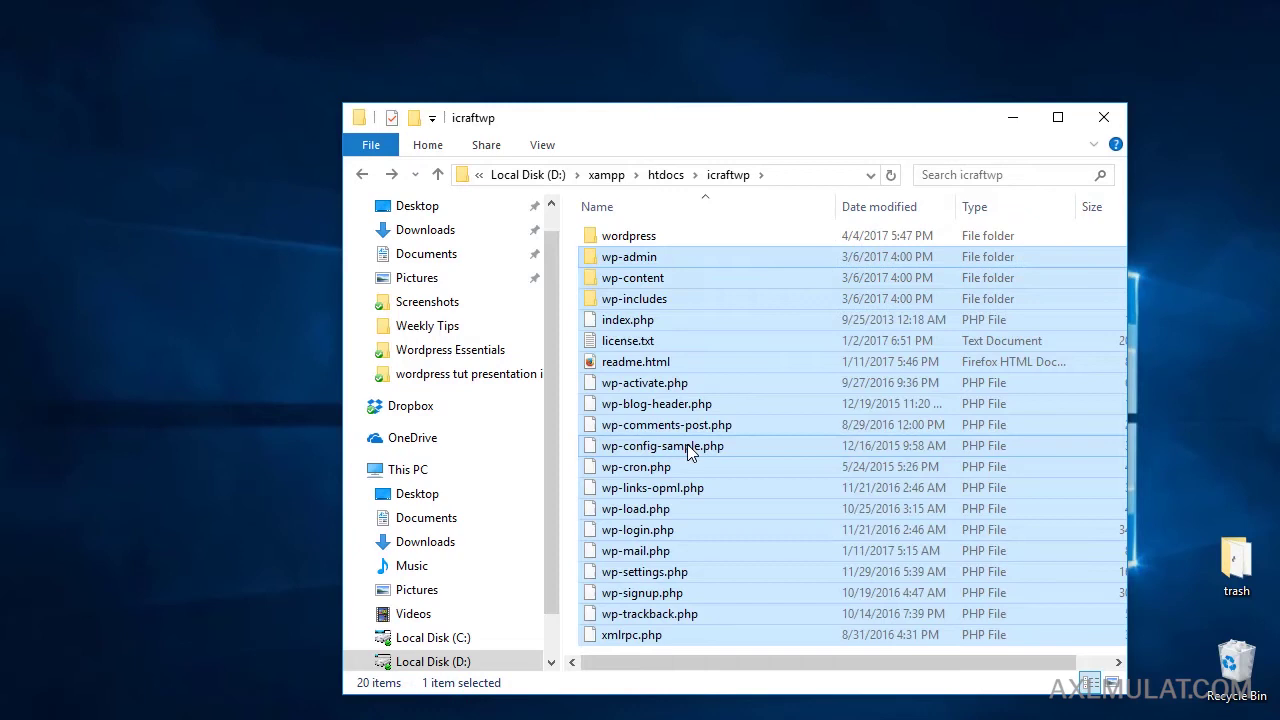
{"action": "left_click", "coordinate": [628, 238]}
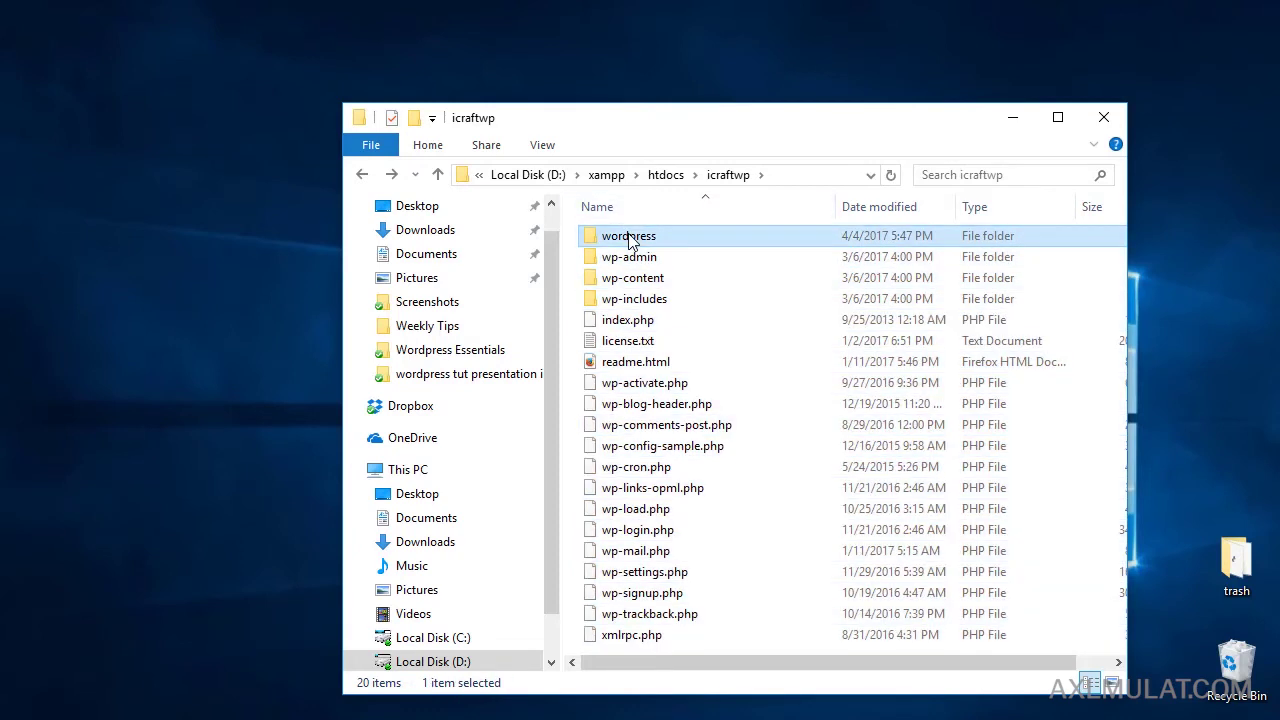
{"action": "key", "text": "Delete"}
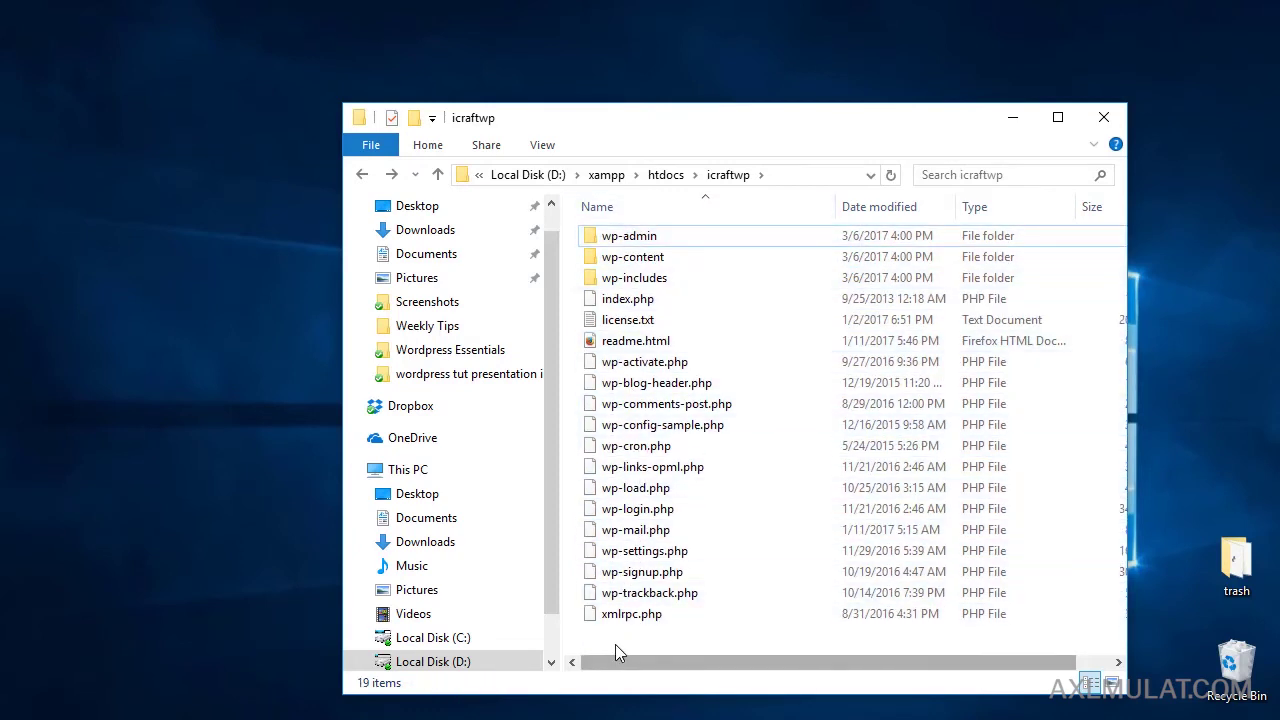
{"action": "left_click", "coordinate": [362, 176]}
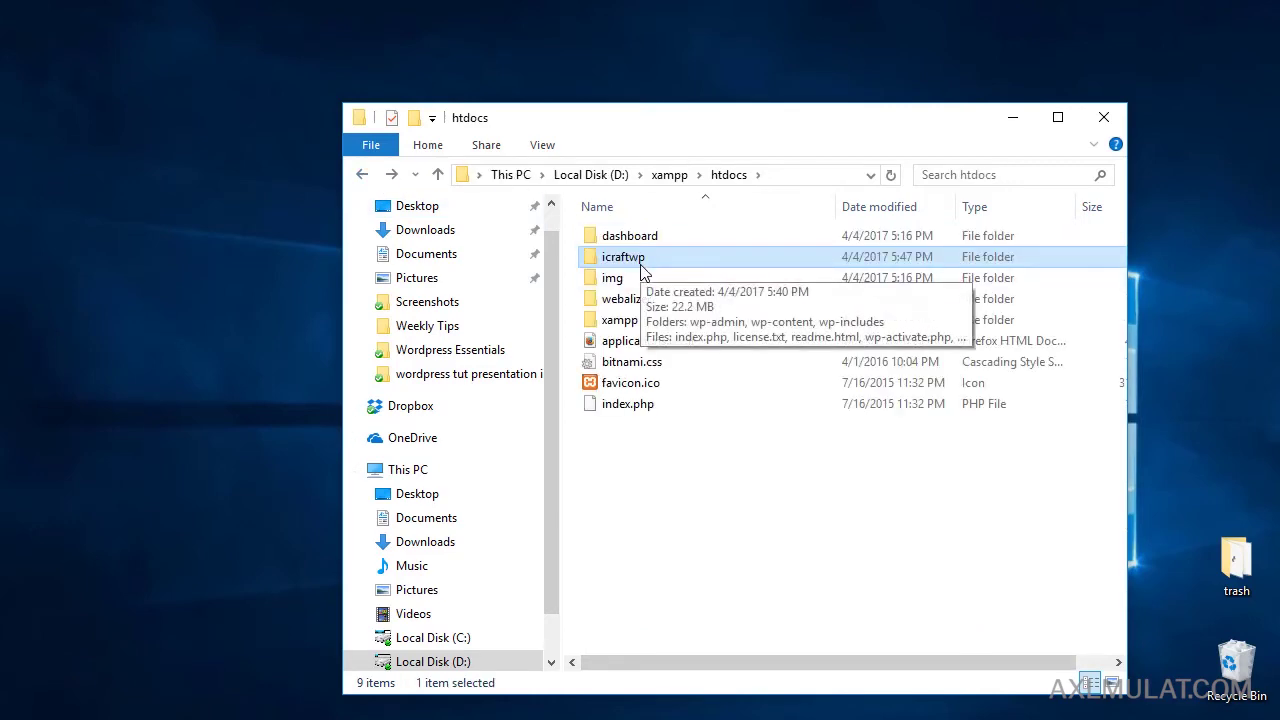
Create a new folder named mysite1 in htdocs.
{"action": "left_click", "coordinate": [631, 517]}
{"action": "right_click", "coordinate": [606, 500]}
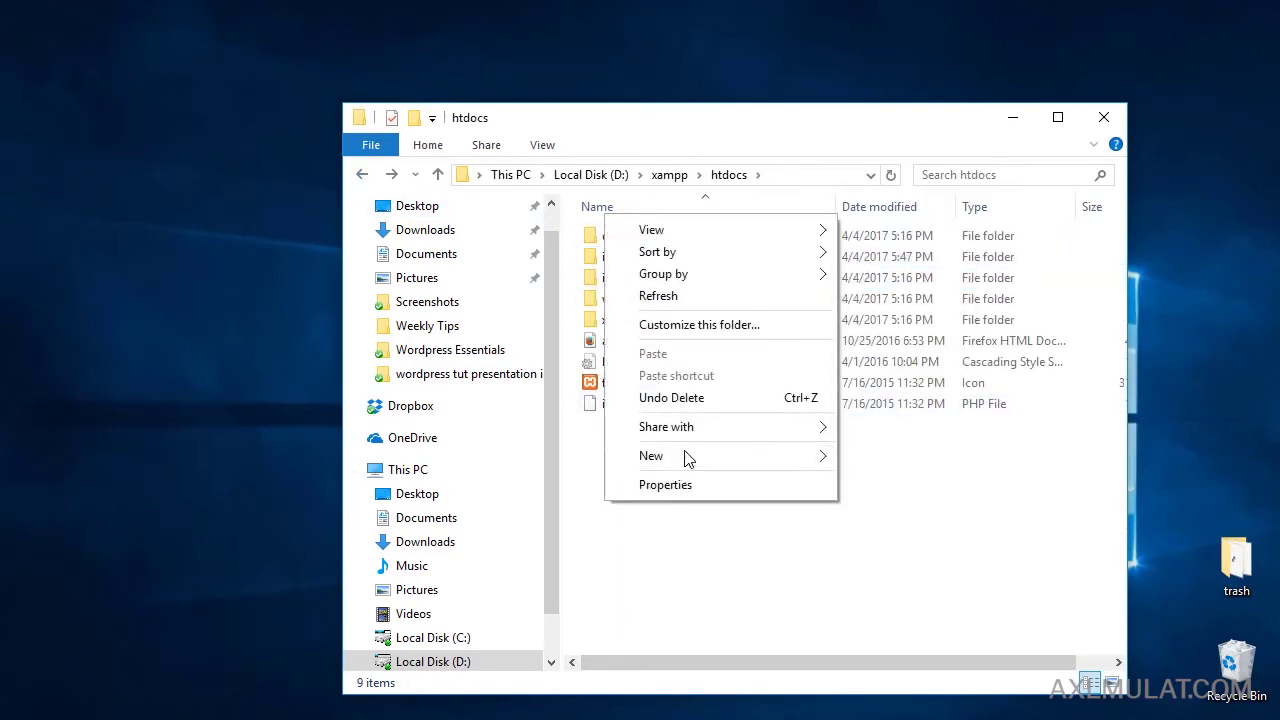
{"action": "mouse_move", "coordinate": [686, 455]}
{"action": "left_click", "coordinate": [862, 456]}
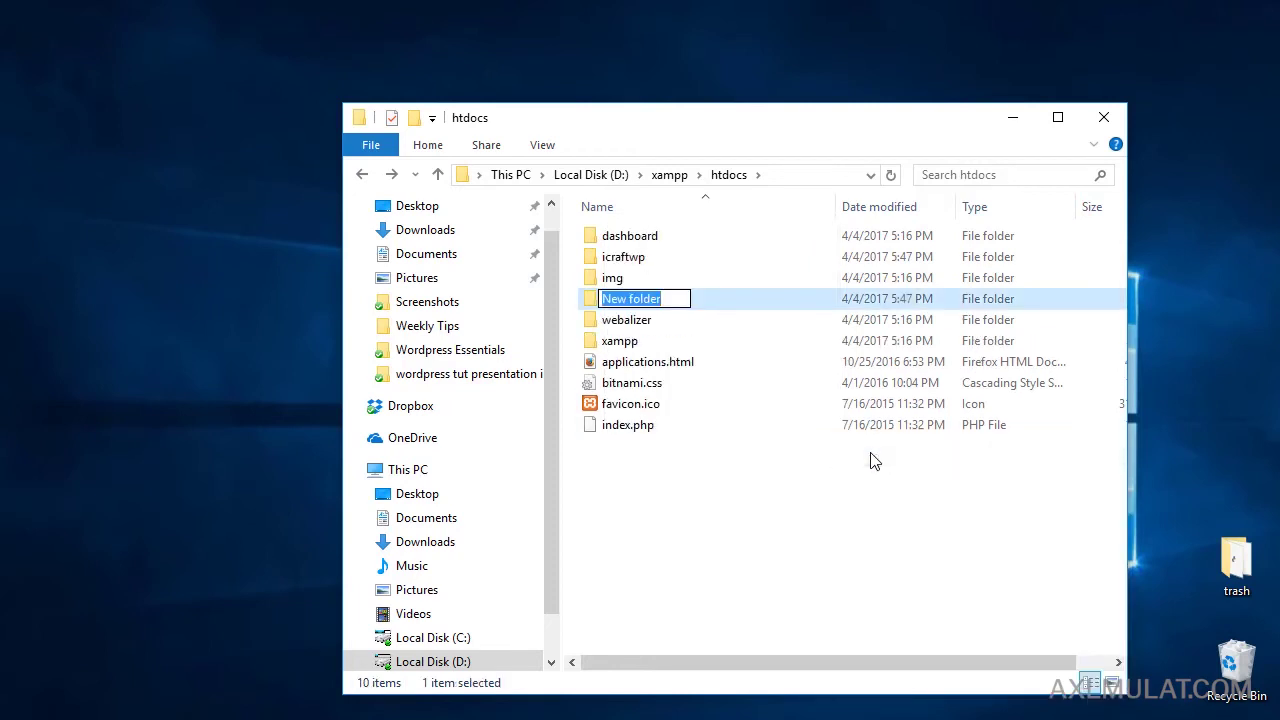
{"action": "type", "text": "mysite1"}
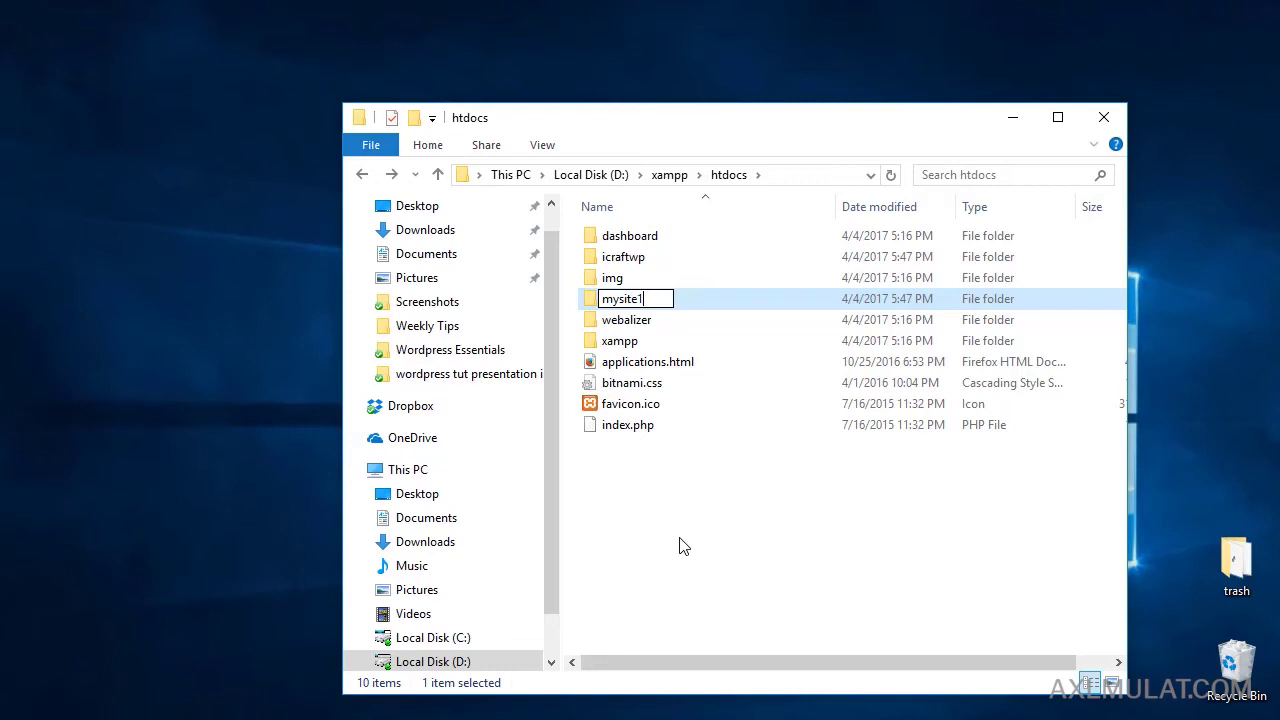
{"action": "left_click", "coordinate": [680, 546]}
Create a second folder named mywpsite2 in htdocs, then open icraftwp.
{"action": "right_click", "coordinate": [680, 546]}
{"action": "mouse_move", "coordinate": [916, 495]}
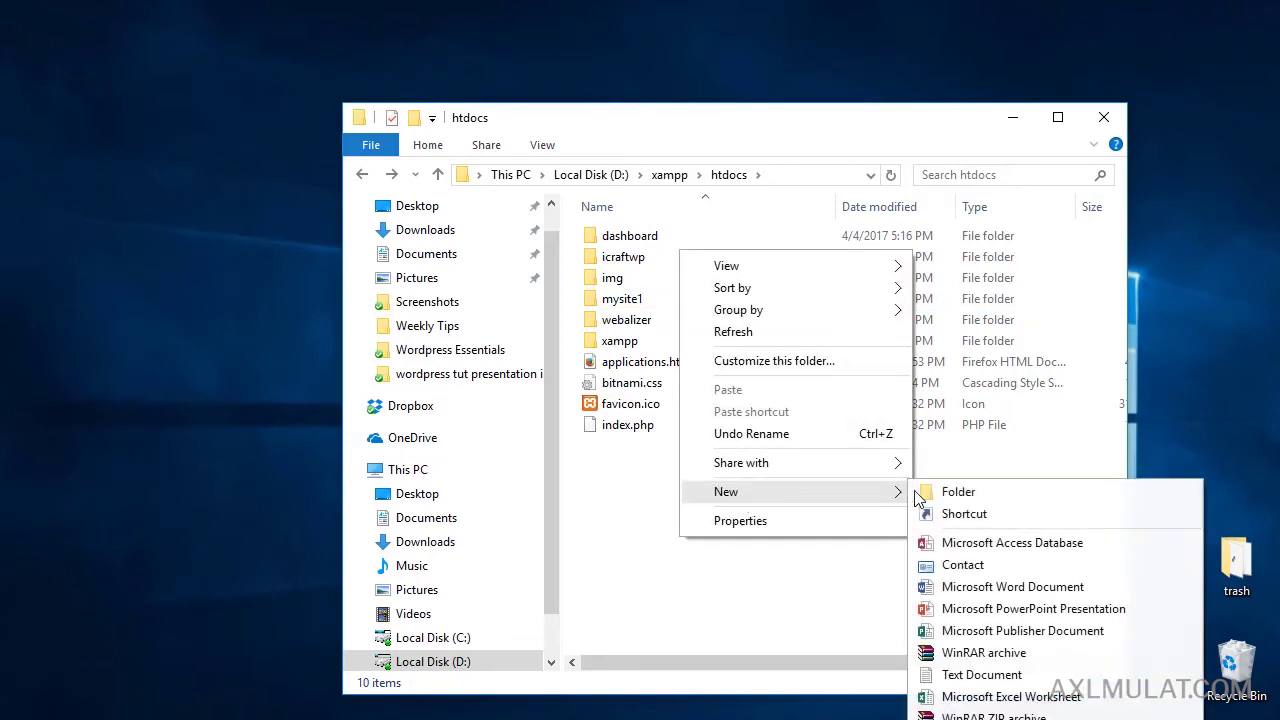
{"action": "left_click", "coordinate": [976, 490]}
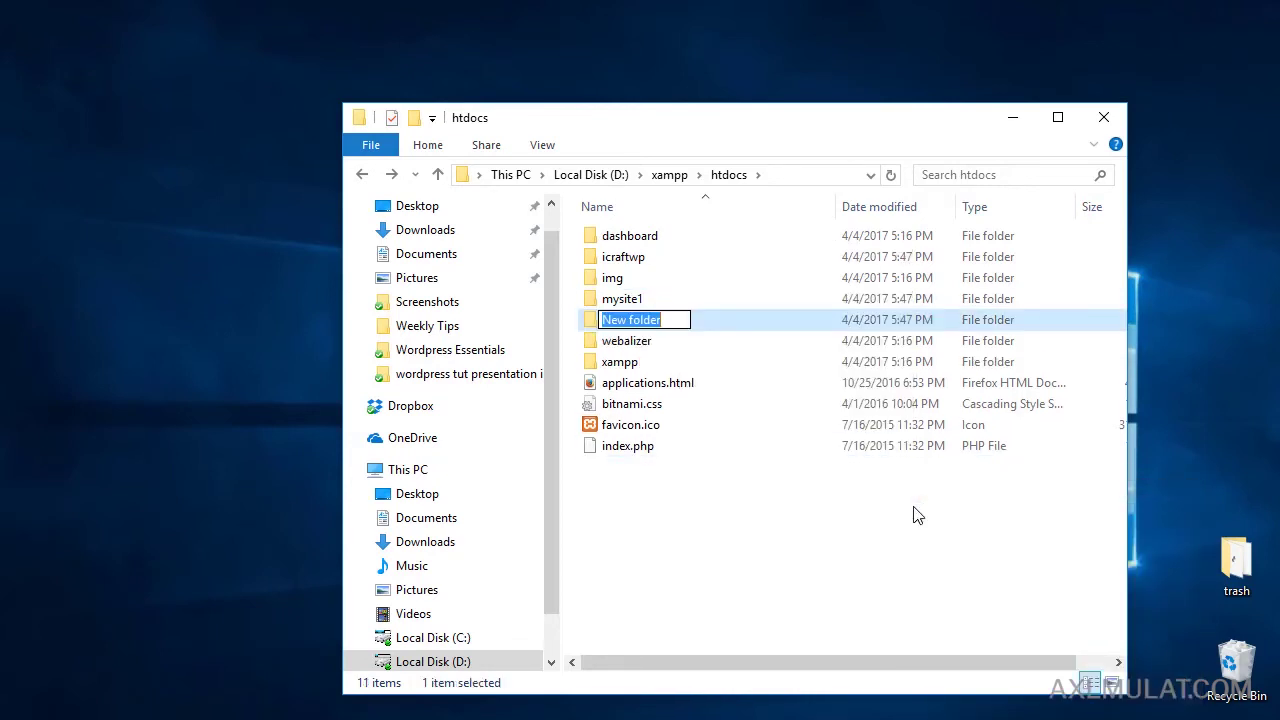
{"action": "type", "text": "mywpsite"}
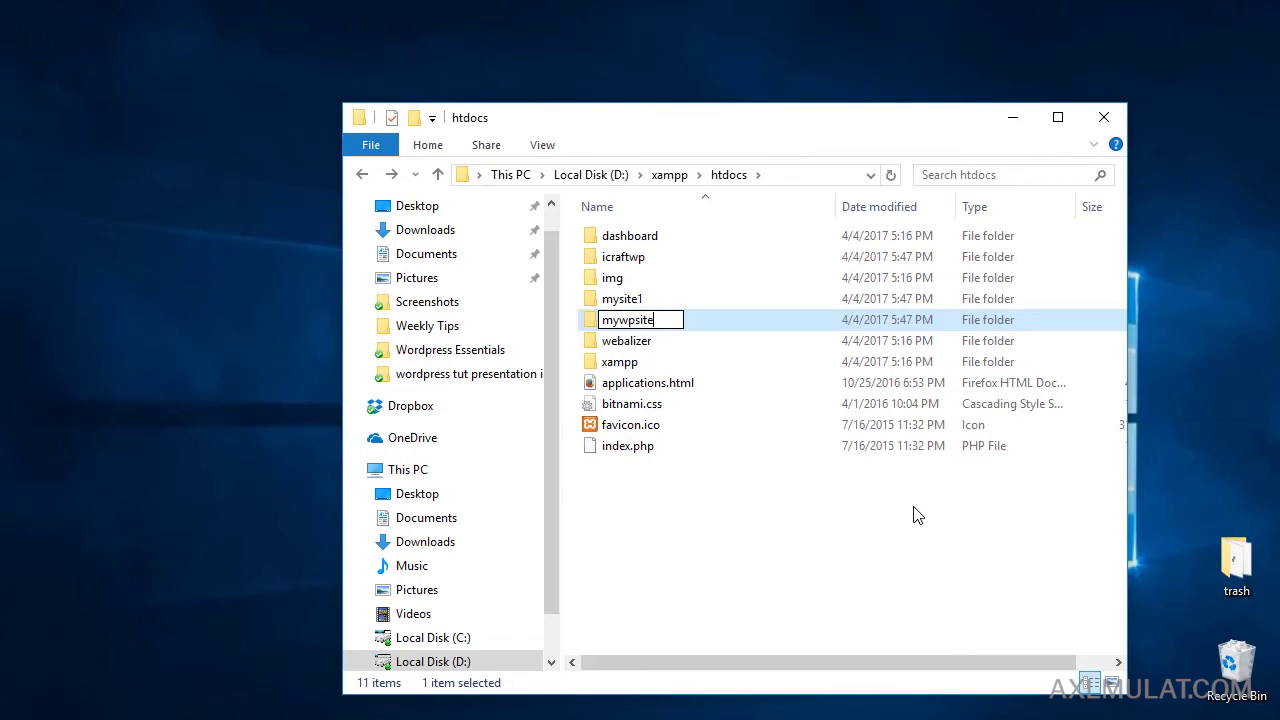
{"action": "type", "text": "2"}
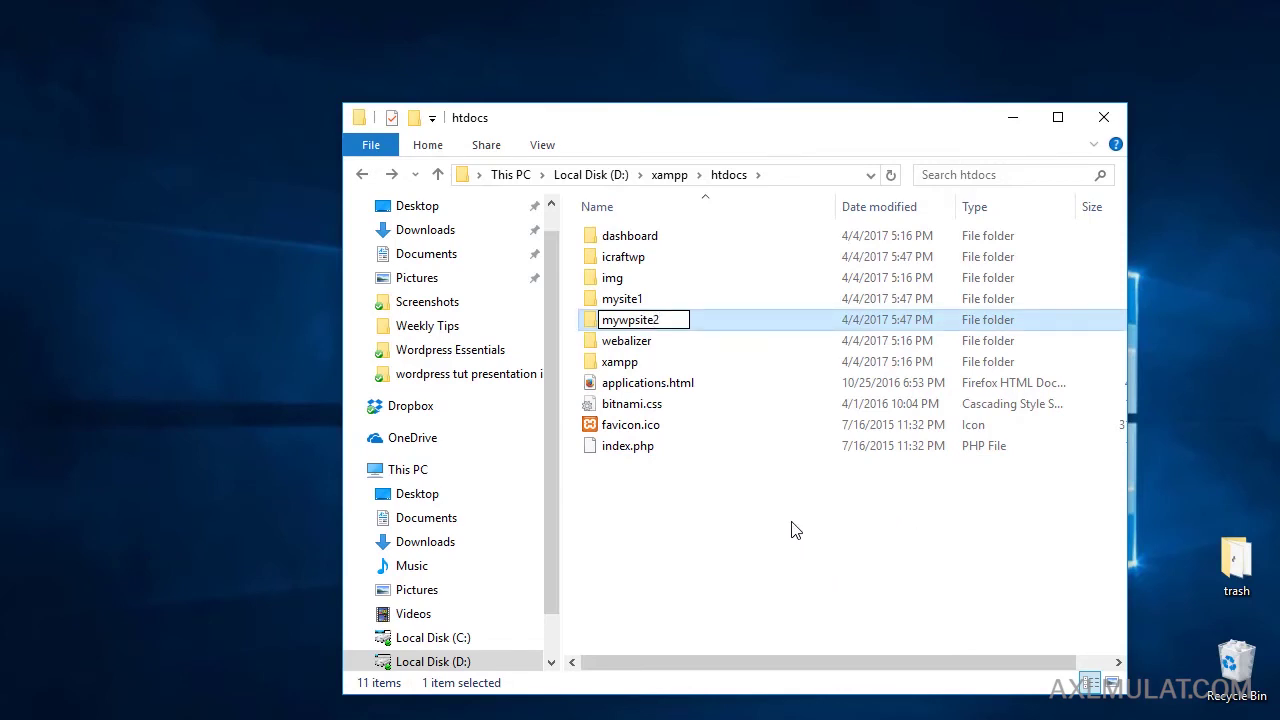
{"action": "left_click", "coordinate": [794, 529]}
{"action": "double_click", "coordinate": [634, 262]}
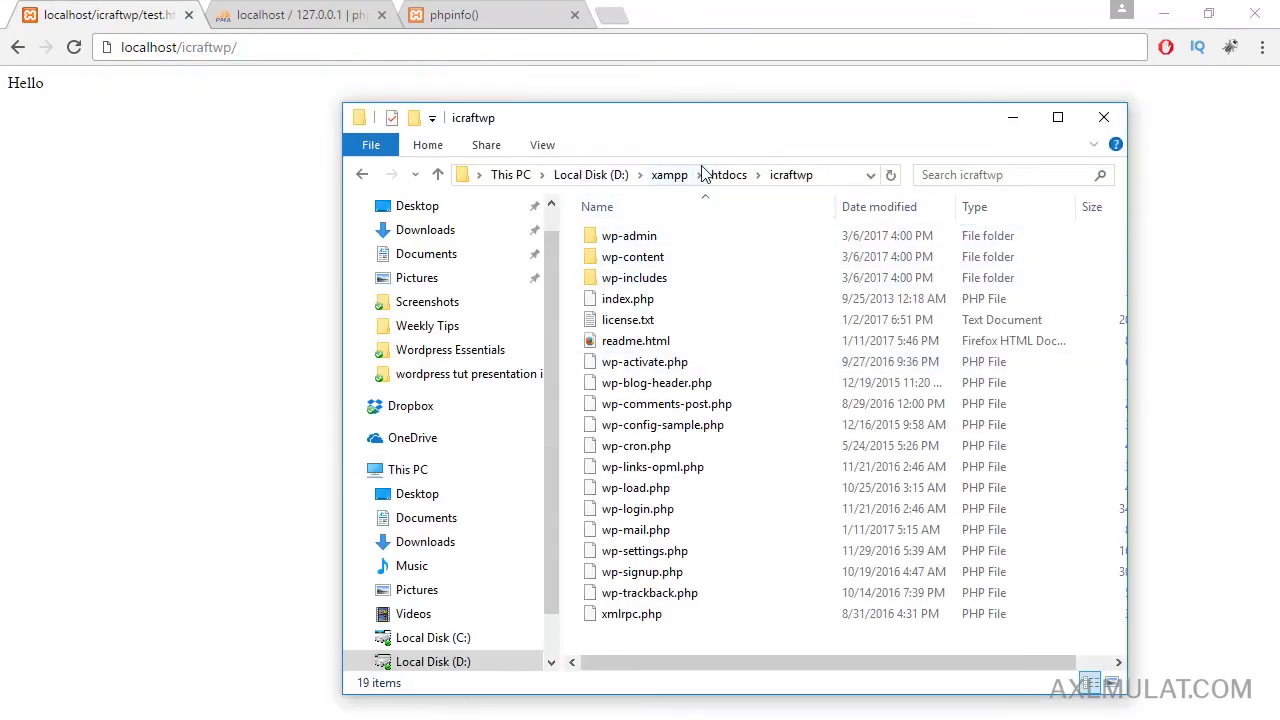
Start WordPress setup at localhost/icraftwp in English (United States), then switch to phpMyAdmin.
{"action": "left_click", "coordinate": [360, 175]}
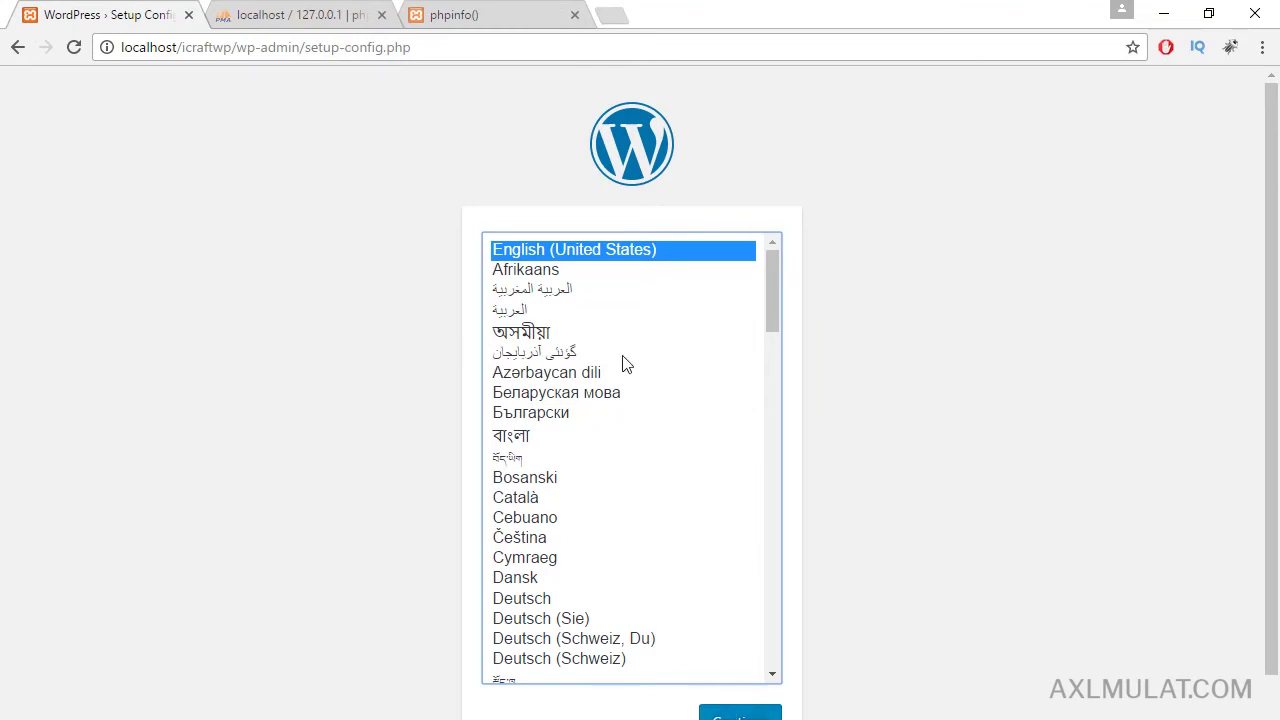
{"action": "left_click", "coordinate": [740, 716]}
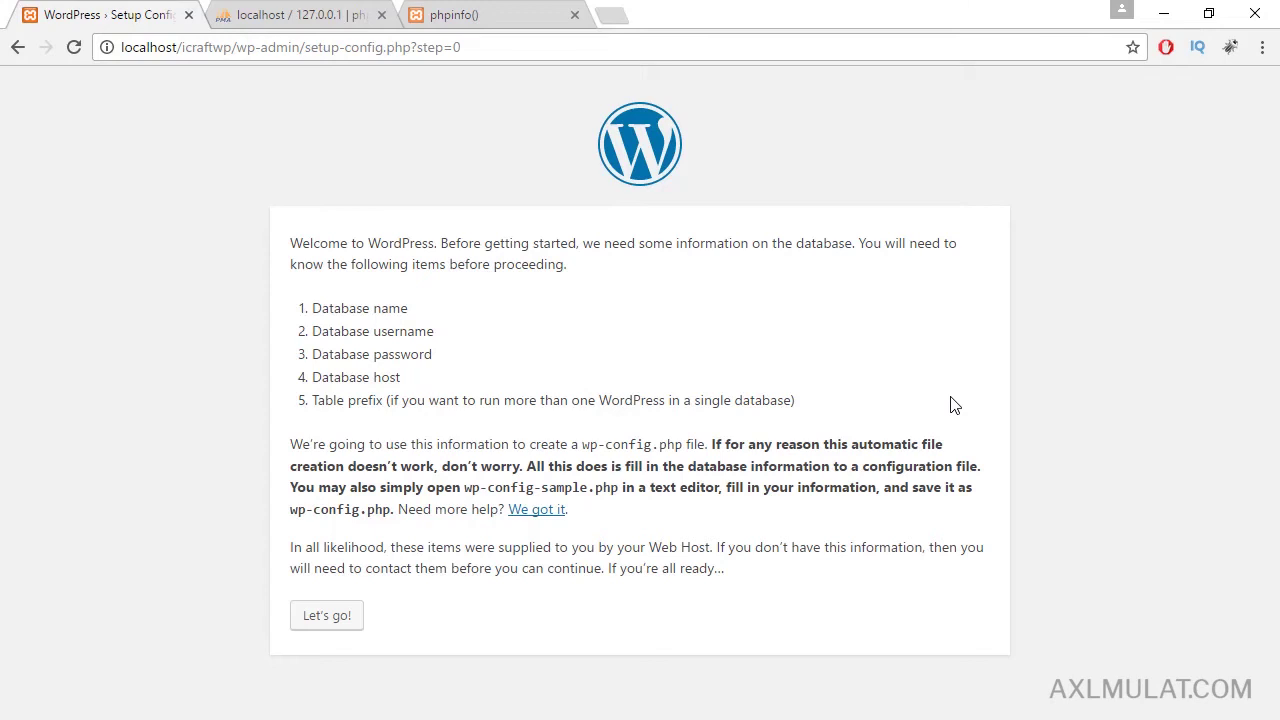
{"action": "left_click", "coordinate": [290, 14]}
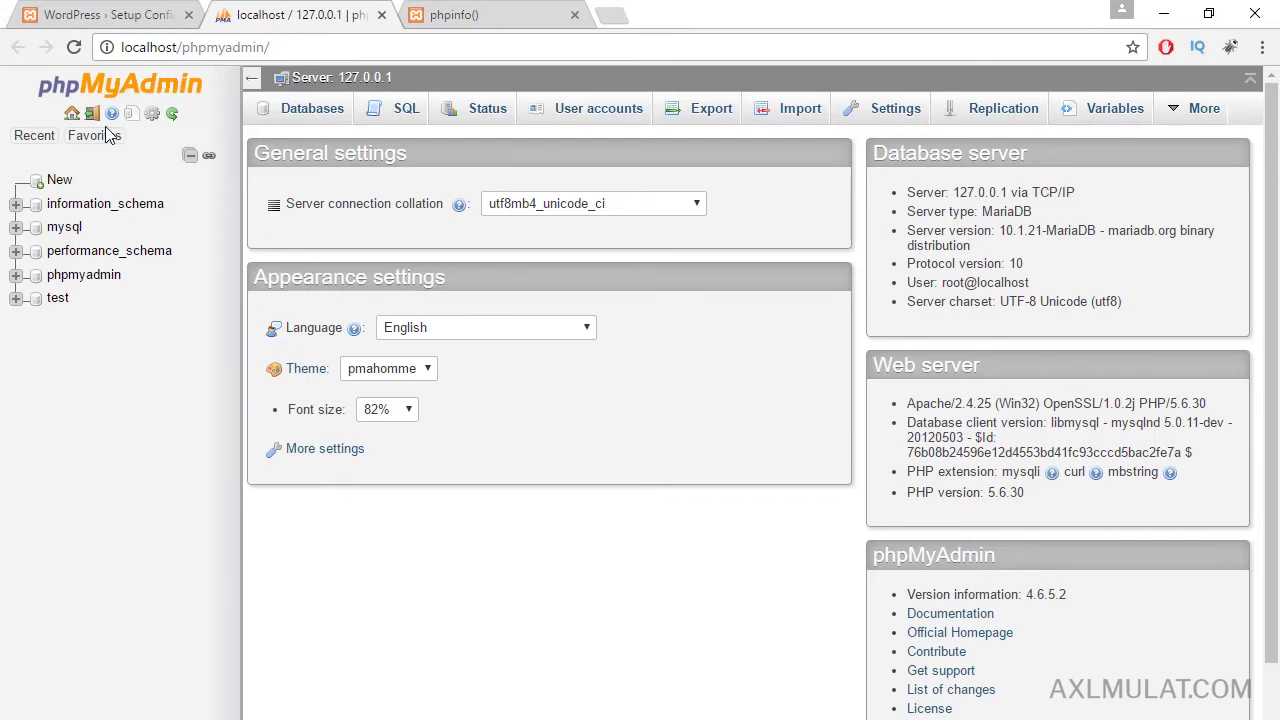
Create a phpMyAdmin database named icraftwp, copying the name from the setup URL.
{"action": "left_click", "coordinate": [59, 181]}
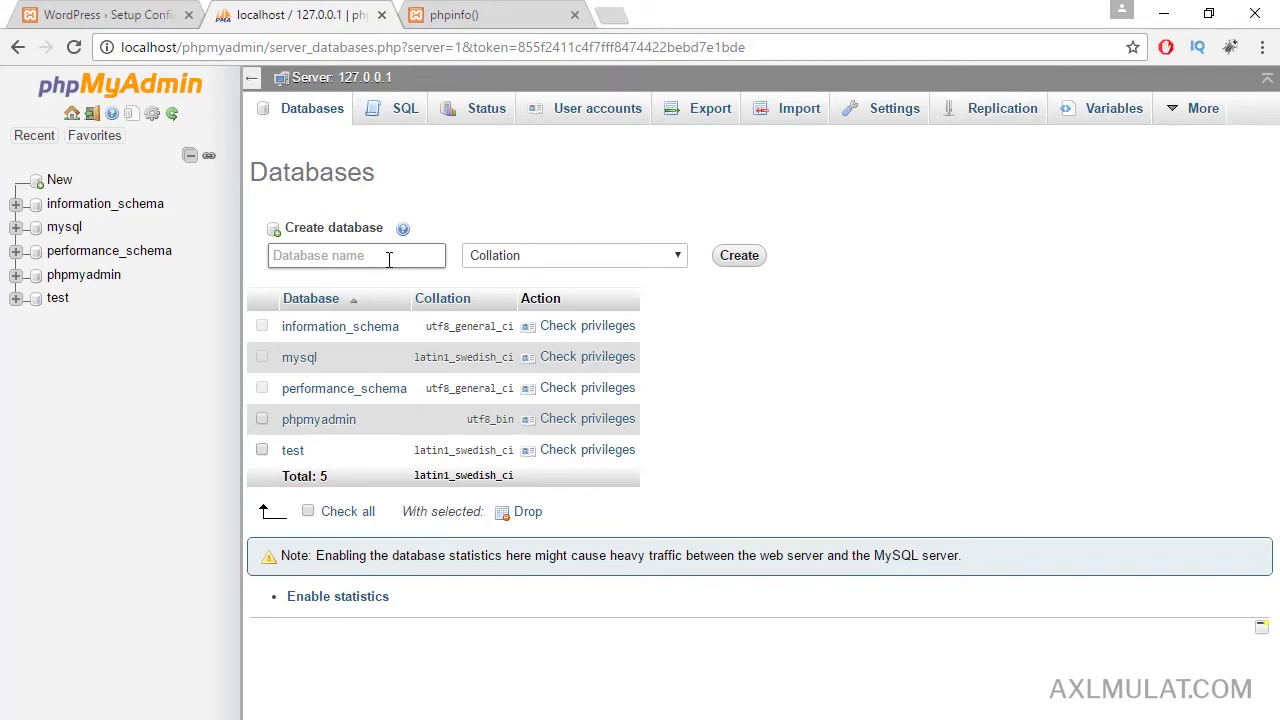
{"action": "left_click", "coordinate": [176, 22]}
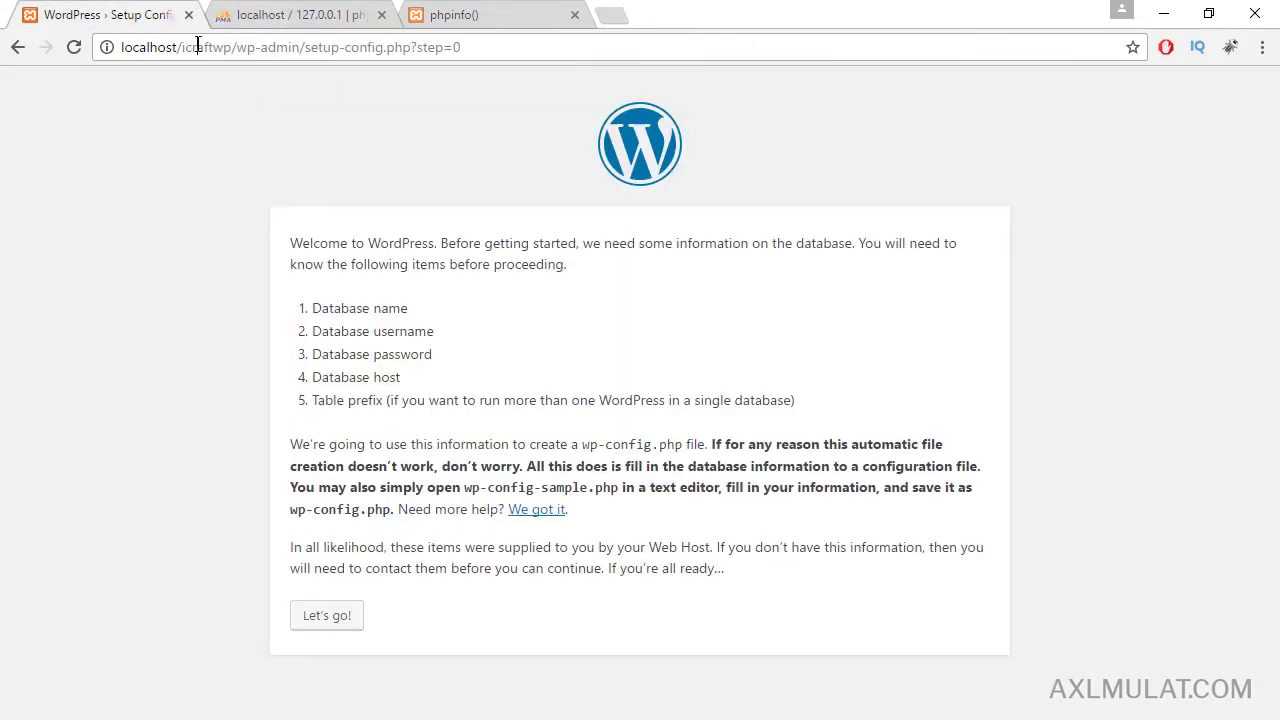
{"action": "double_click", "coordinate": [198, 47]}
{"action": "key", "text": "ctrl+c"}
{"action": "left_click", "coordinate": [285, 15]}
{"action": "key", "text": "ctrl+v"}
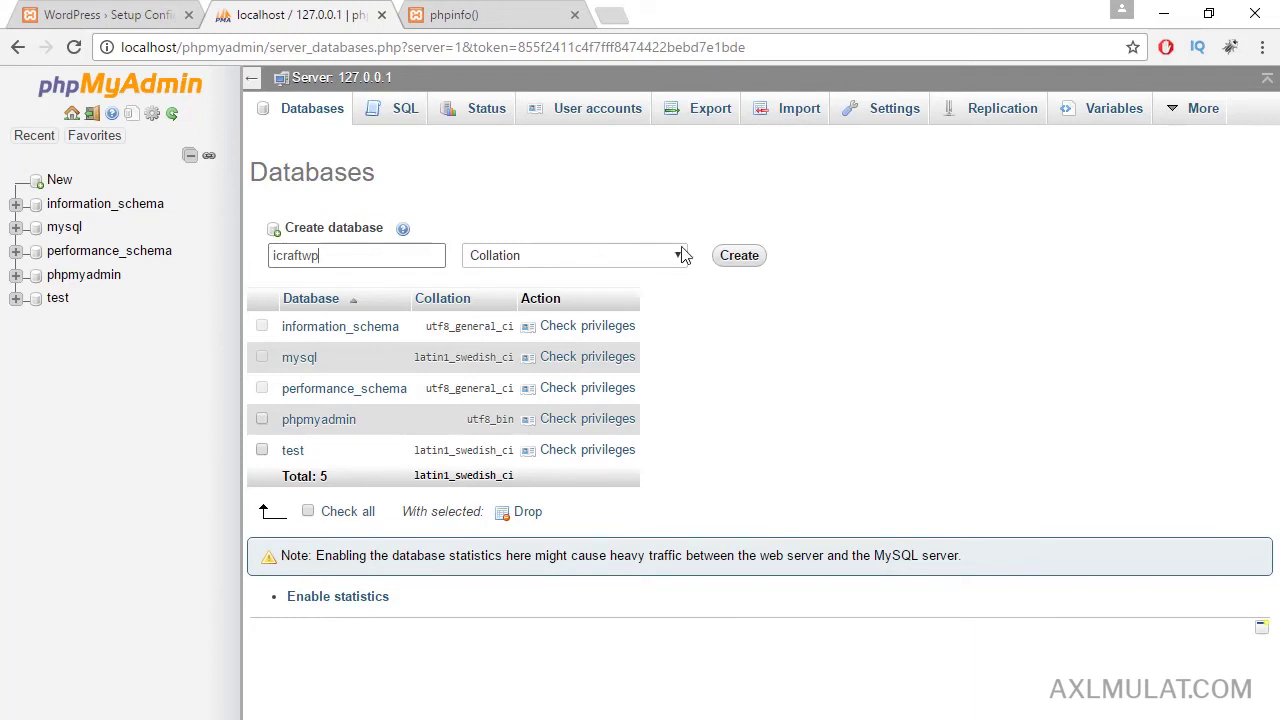
{"action": "left_click", "coordinate": [727, 264]}
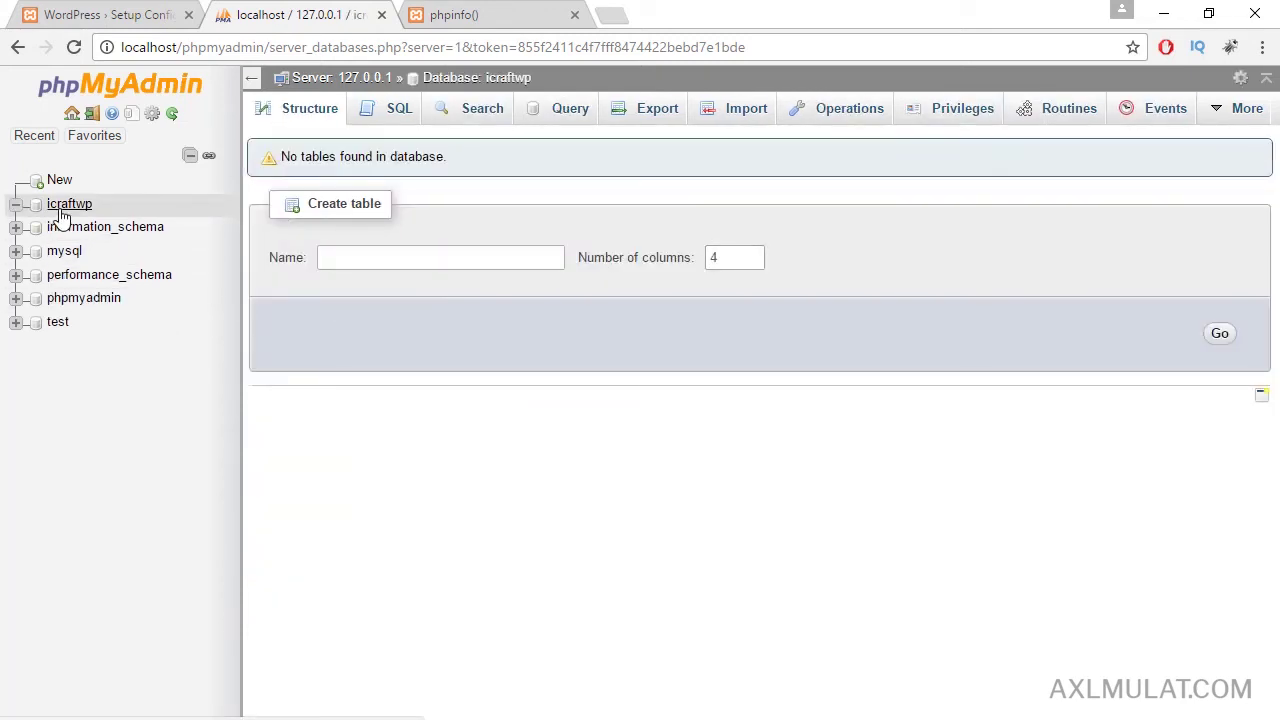
{"action": "left_click", "coordinate": [106, 12]}
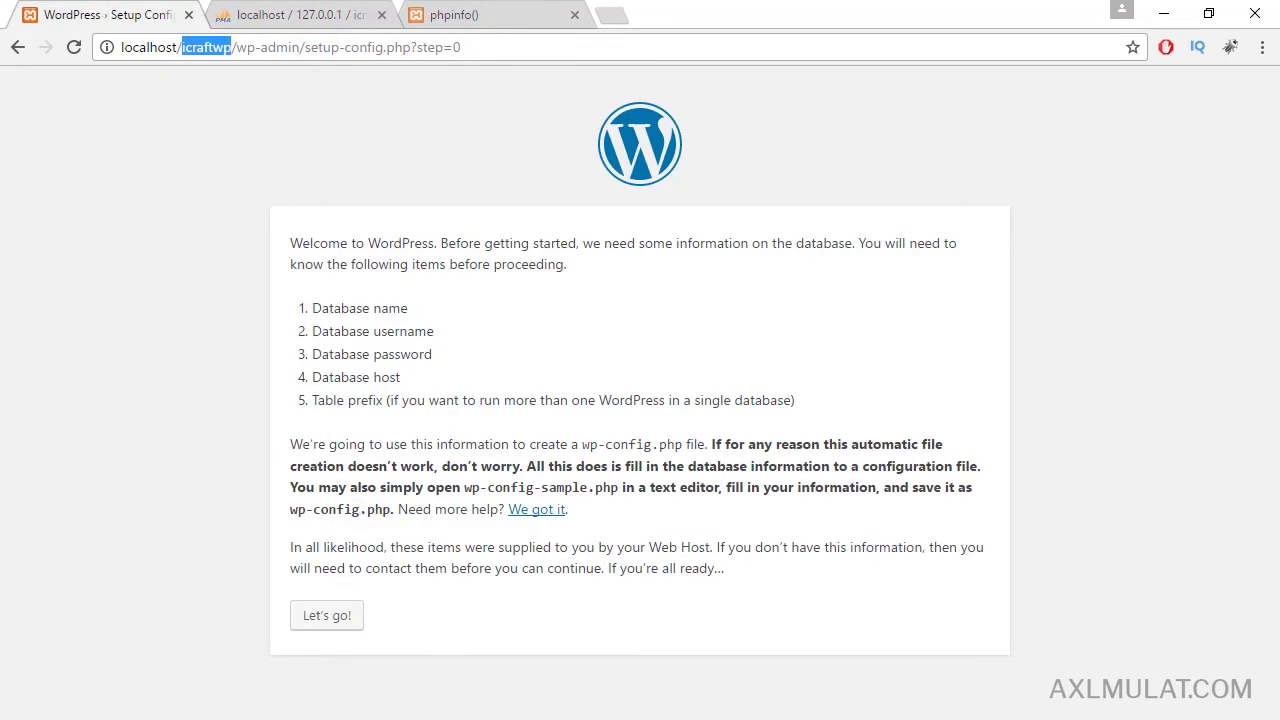
Duplicate wp-config-sample.php inside the icraftwp folder.
{"action": "key", "text": "alt+Tab"}
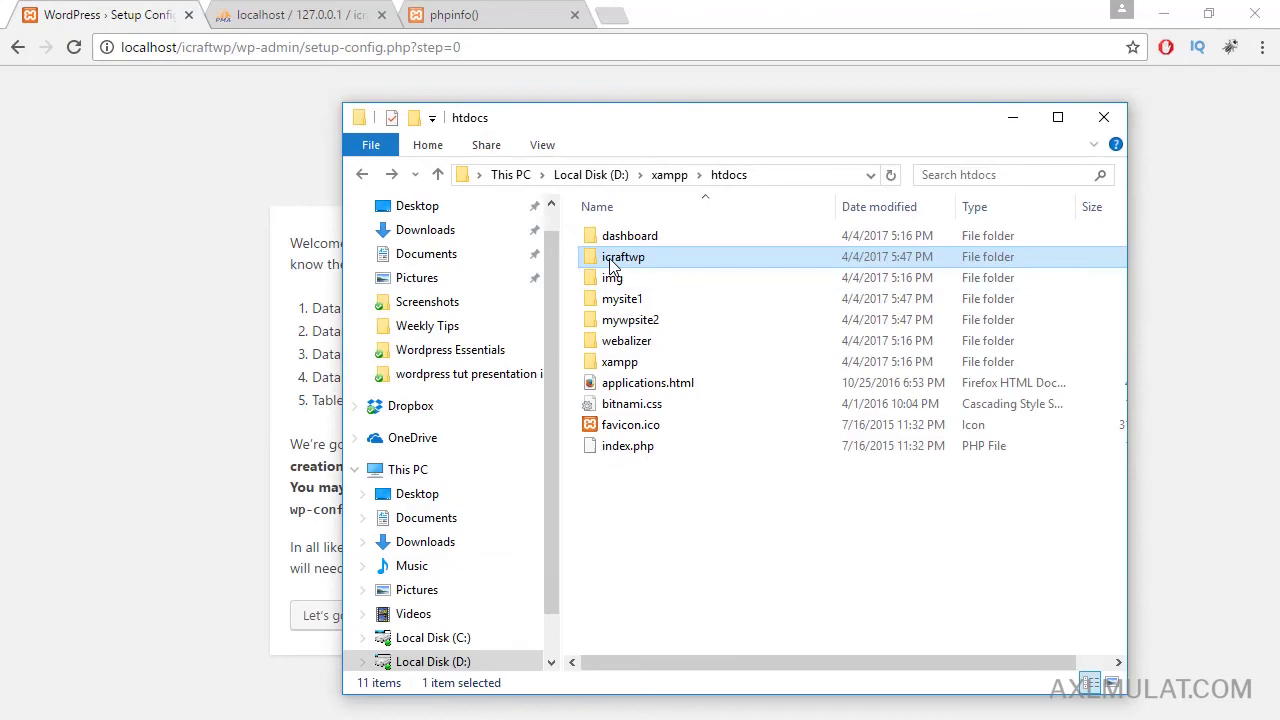
{"action": "double_click", "coordinate": [613, 262]}
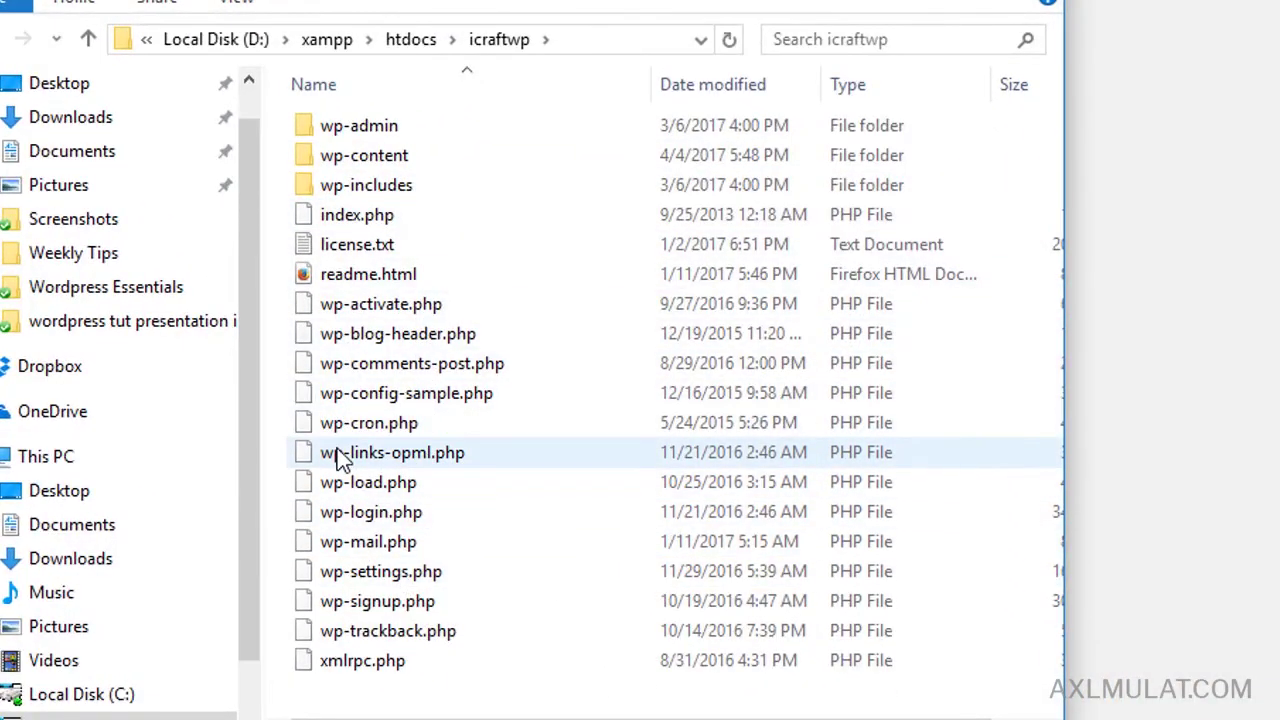
{"action": "left_click", "coordinate": [351, 396]}
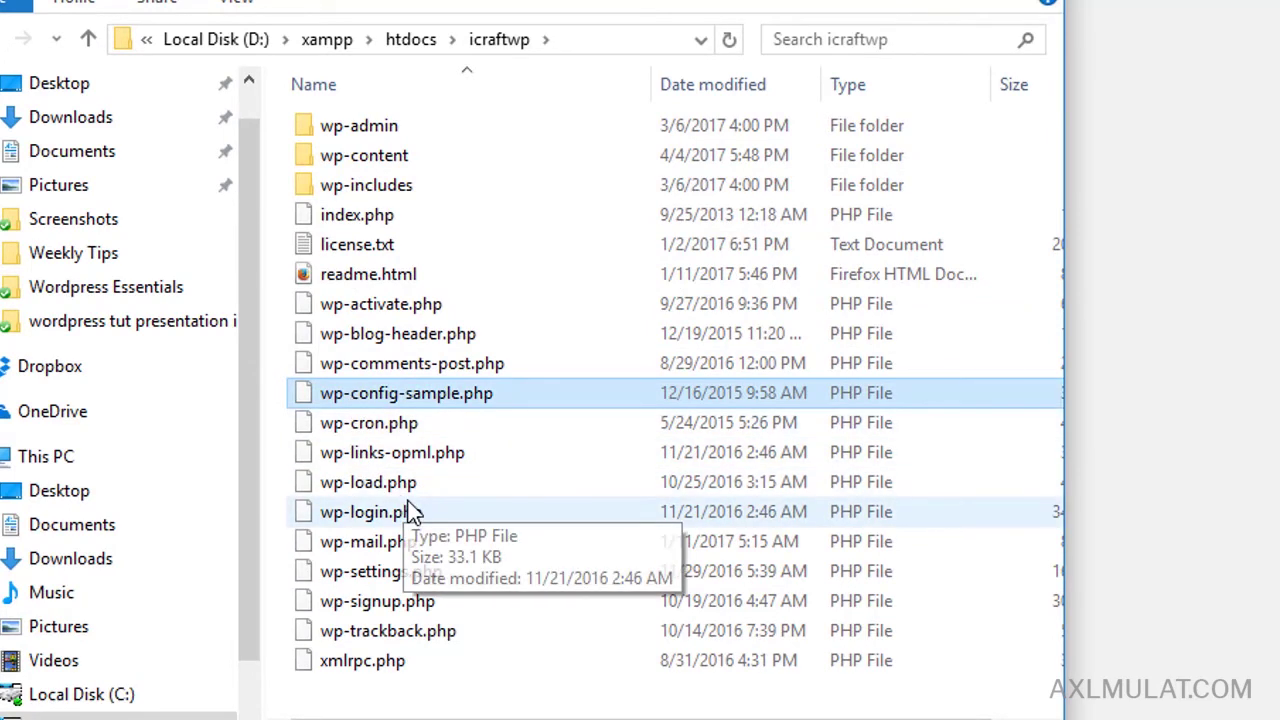
{"action": "key", "text": "ctrl+c"}
{"action": "key", "text": "ctrl+v"}
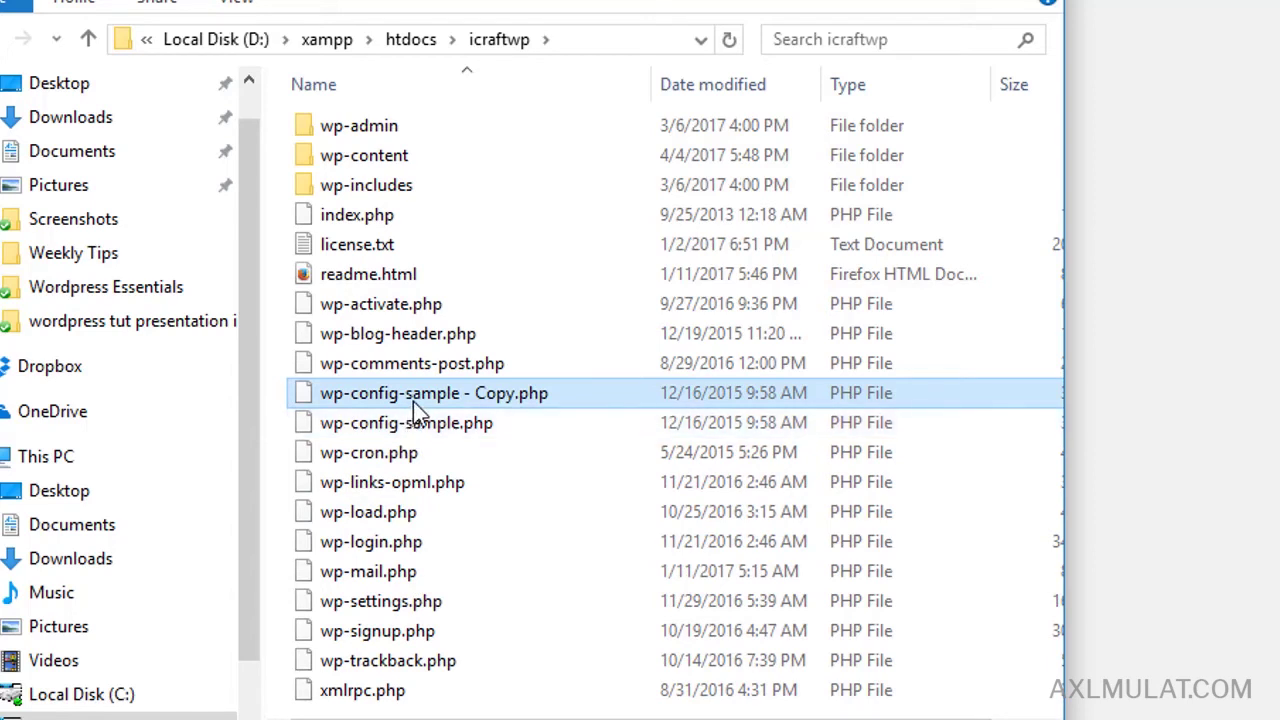
Rename the copy to wp-config.php.
{"action": "left_click", "coordinate": [413, 391]}
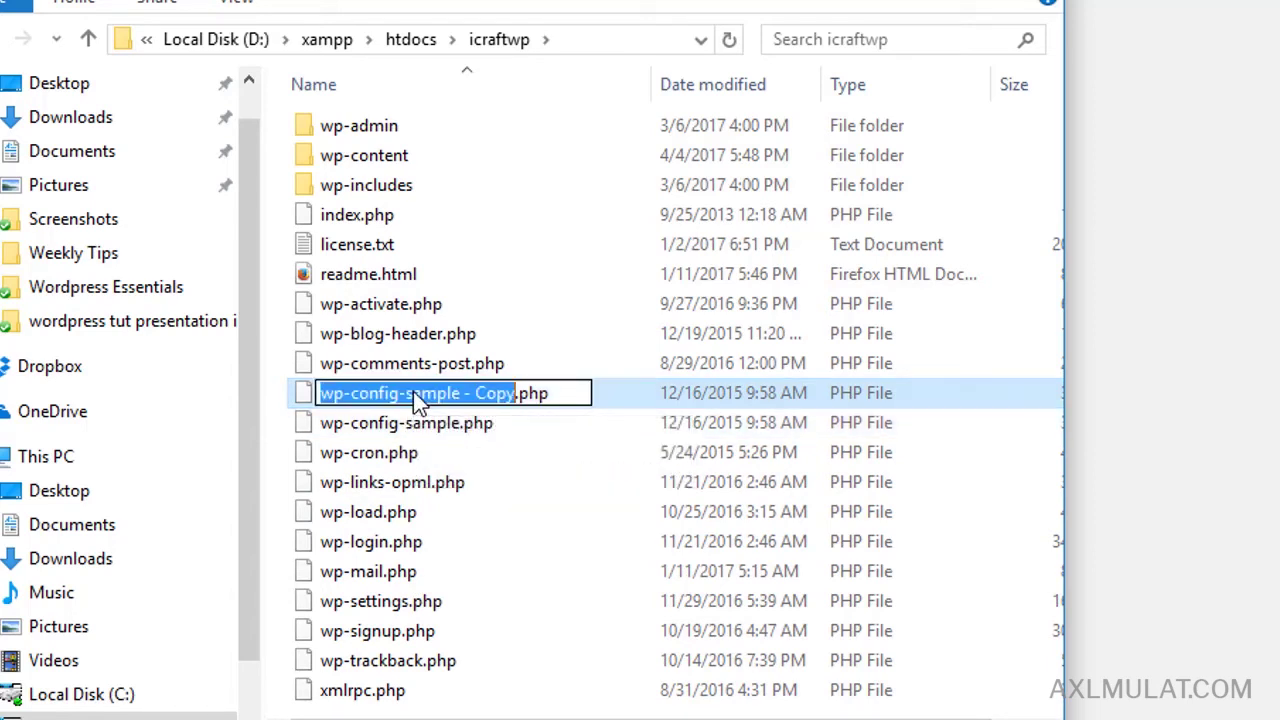
{"action": "left_click_drag", "start_coordinate": [409, 393], "coordinate": [516, 393]}
{"action": "key", "text": "BackSpace"}
{"action": "key", "text": "BackSpace"}
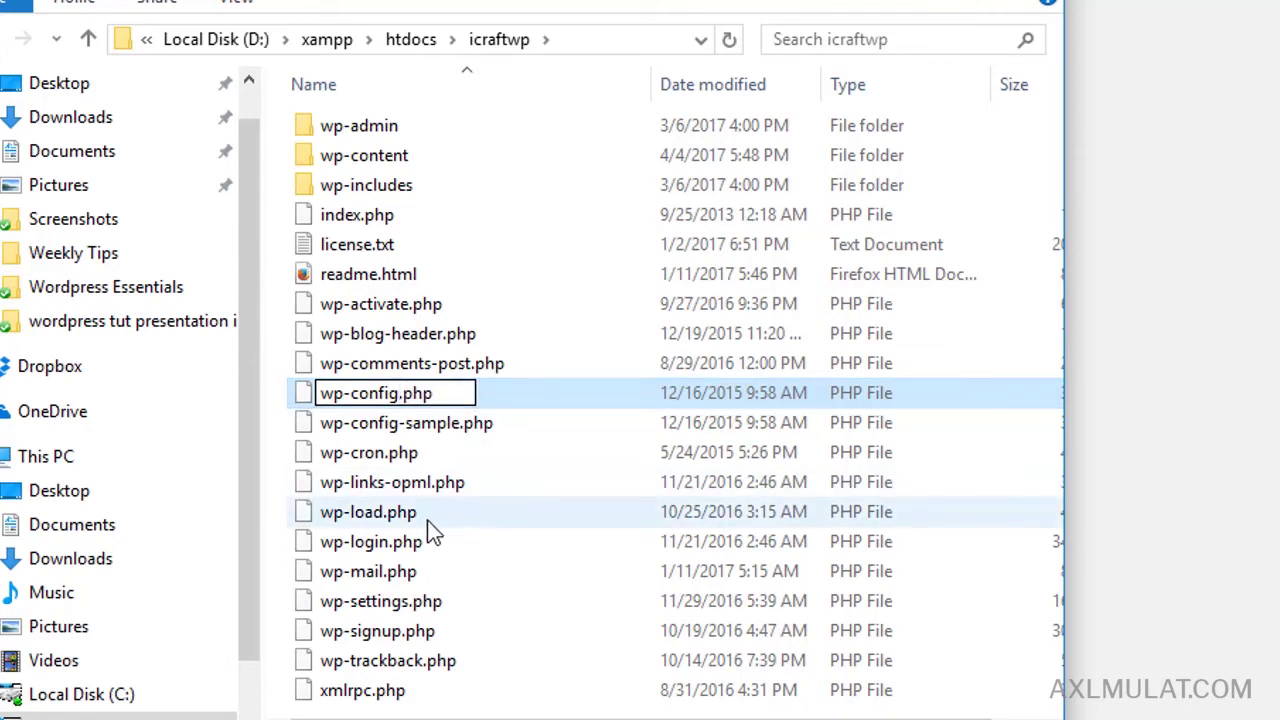
{"action": "left_click", "coordinate": [428, 520]}
{"action": "left_click", "coordinate": [378, 430]}
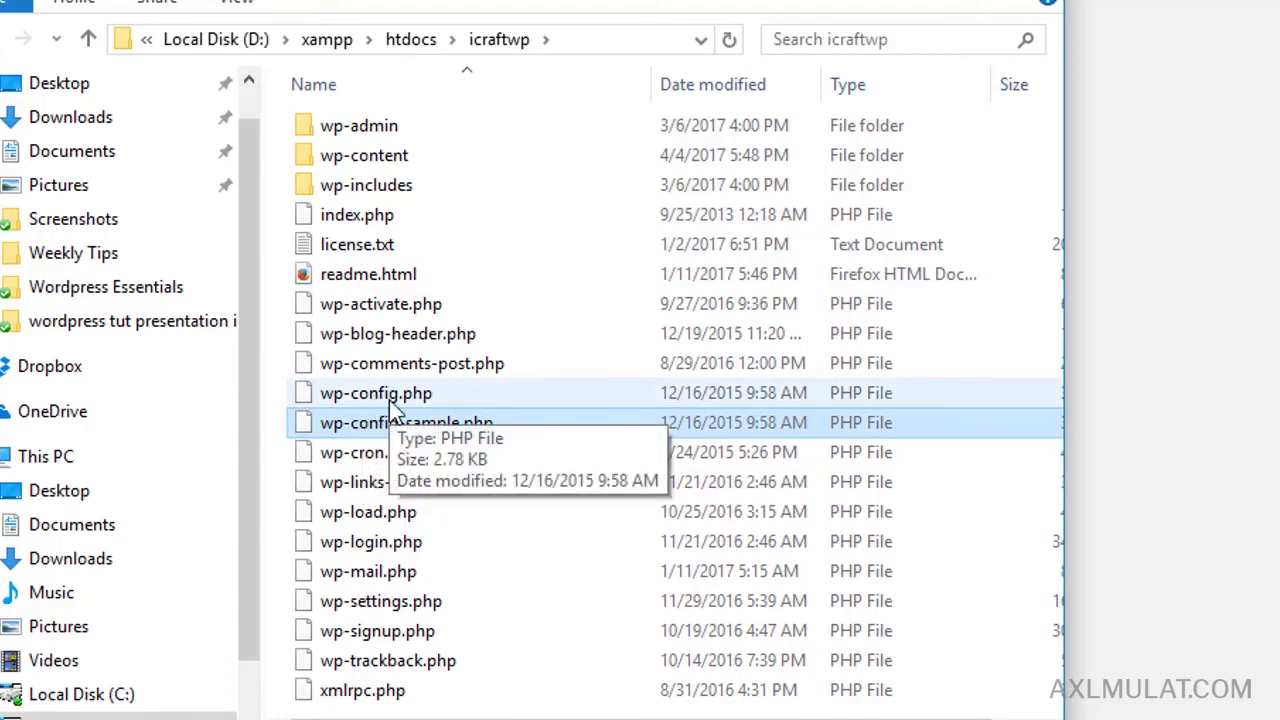
Open wp-config.php in Notepad++ and set the database name to icraftwp.
{"action": "right_click", "coordinate": [391, 400]}
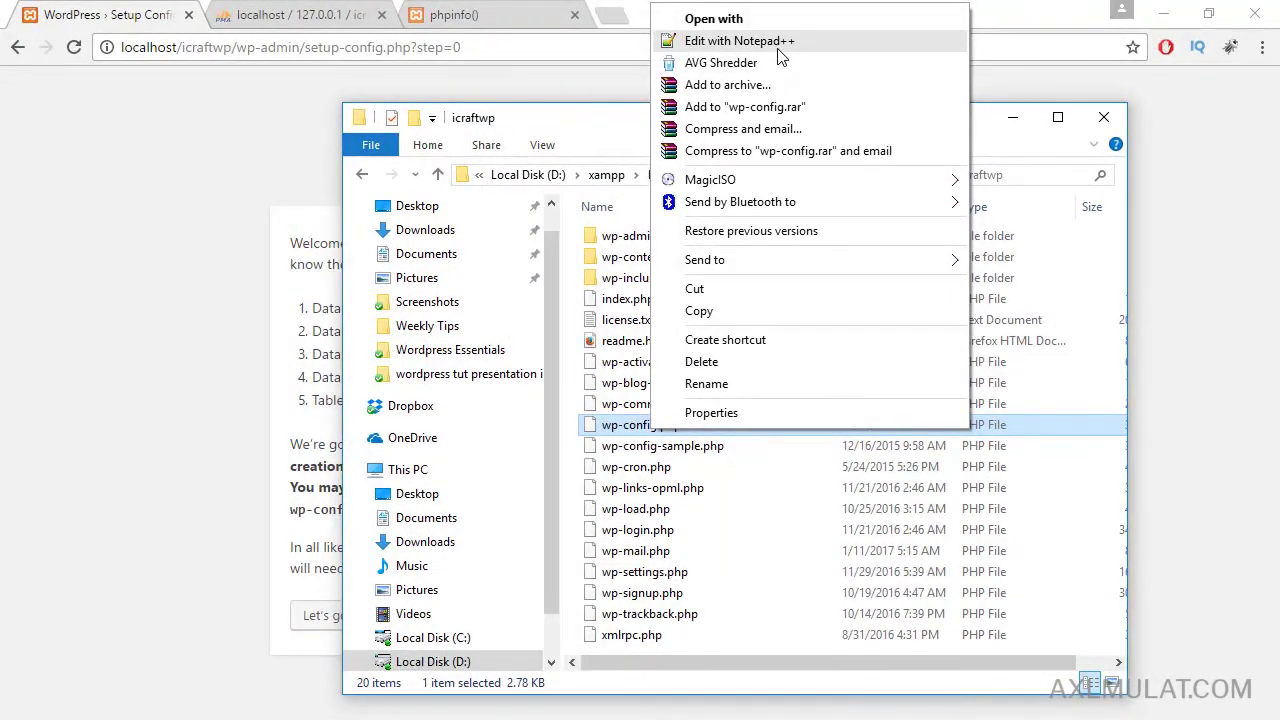
{"action": "left_click", "coordinate": [800, 42]}
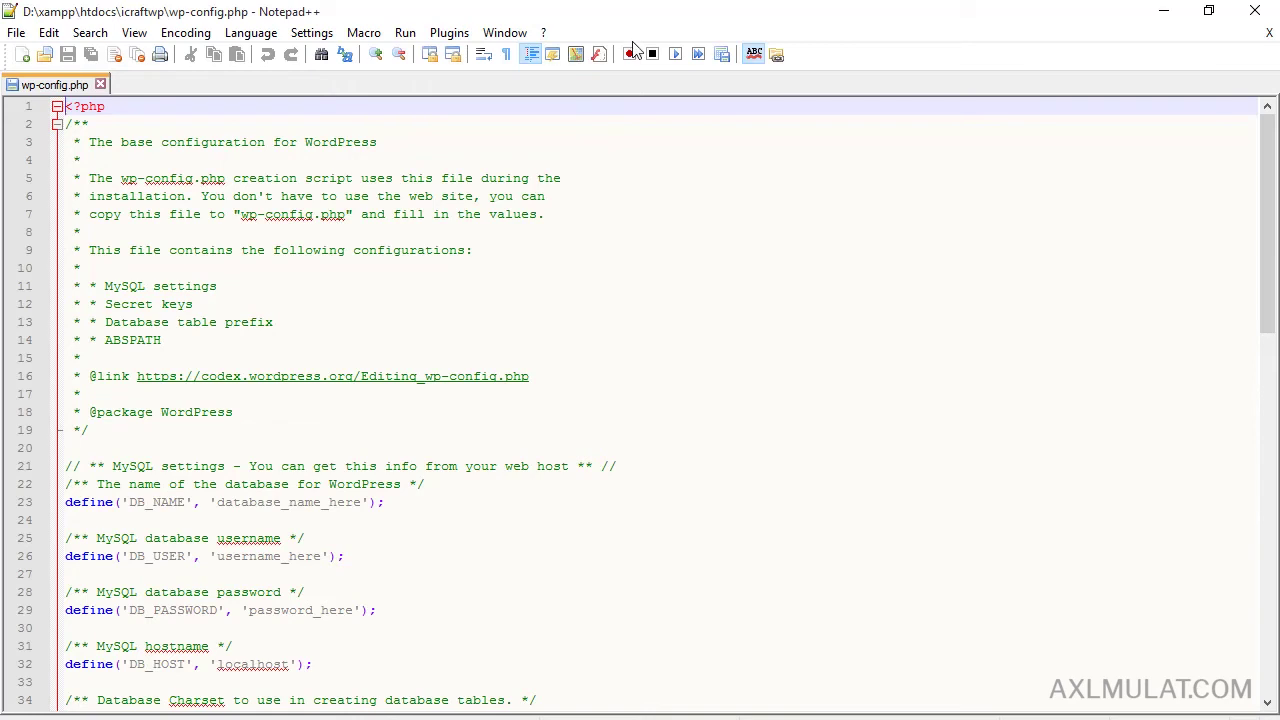
{"action": "key", "text": "alt+Tab"}
{"action": "key", "text": "alt+Tab"}
{"action": "scroll", "coordinate": [366, 448], "scroll_direction": "down", "scroll_amount": 1}
{"action": "scroll", "coordinate": [370, 448], "scroll_direction": "down", "scroll_amount": 1}
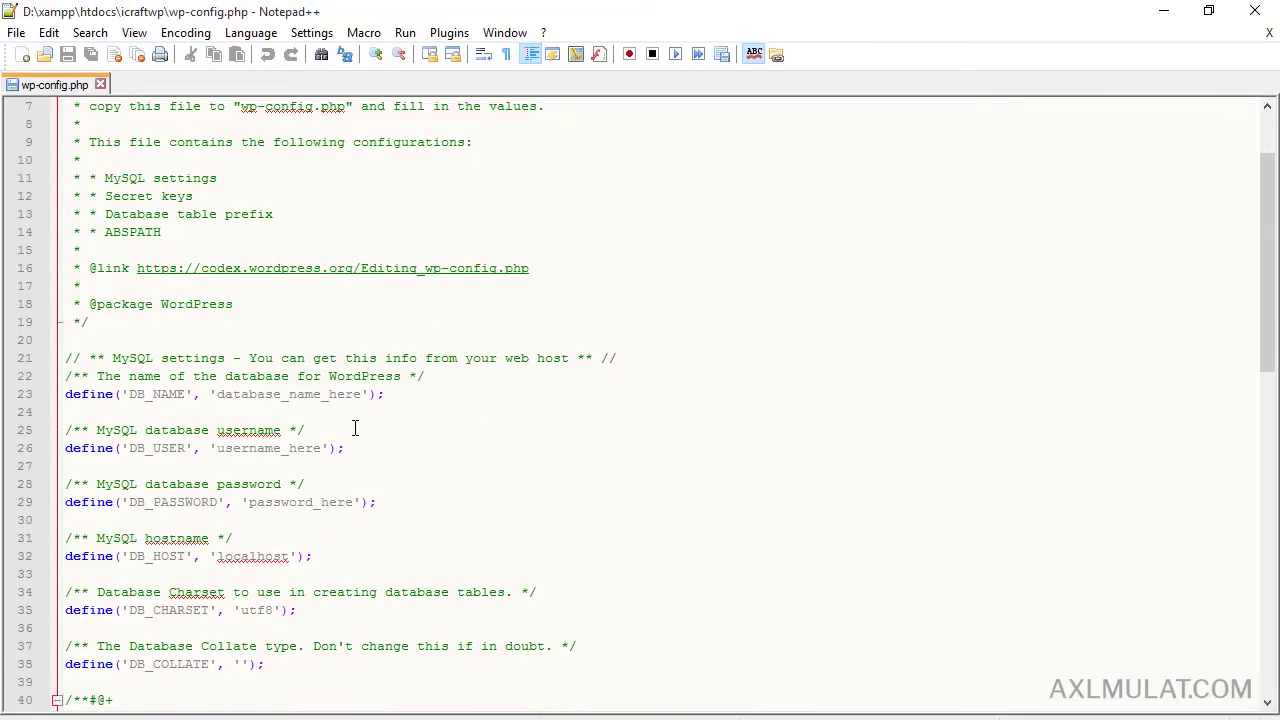
{"action": "double_click", "coordinate": [337, 396]}
{"action": "scroll", "coordinate": [521, 457], "scroll_direction": "down", "scroll_amount": 1}
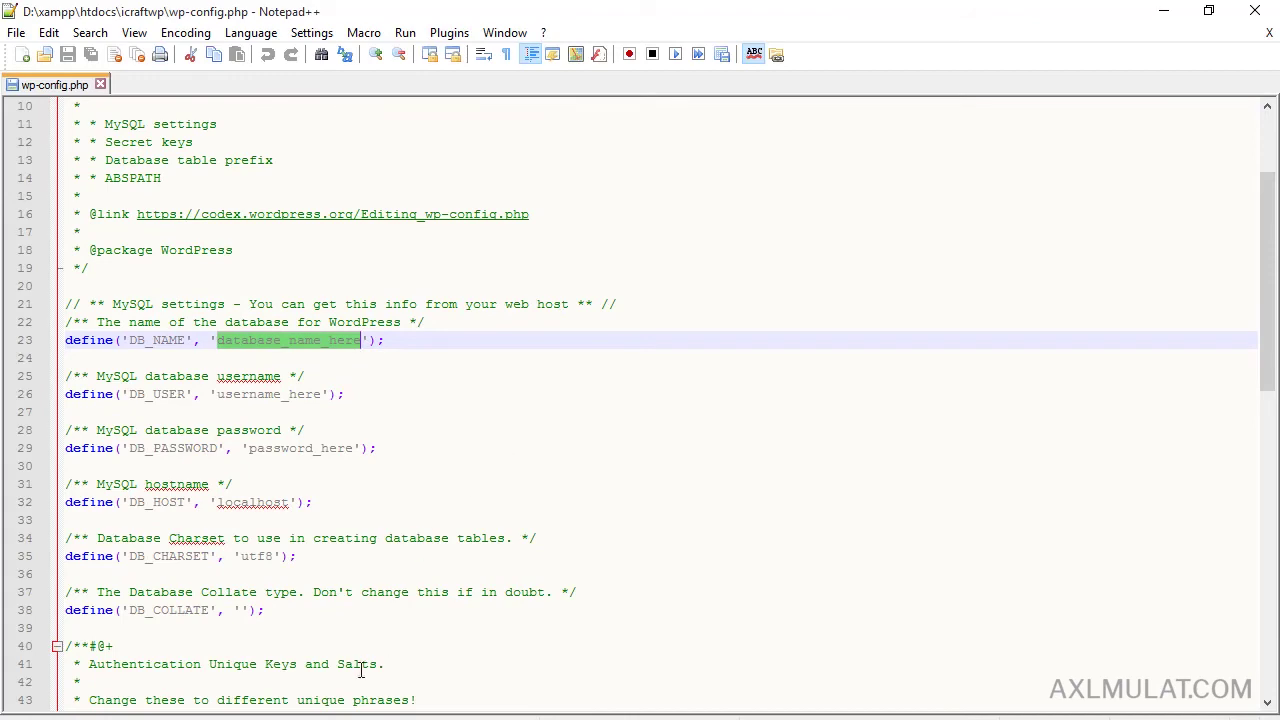
{"action": "key", "text": "alt+Tab"}
{"action": "left_click", "coordinate": [310, 12]}
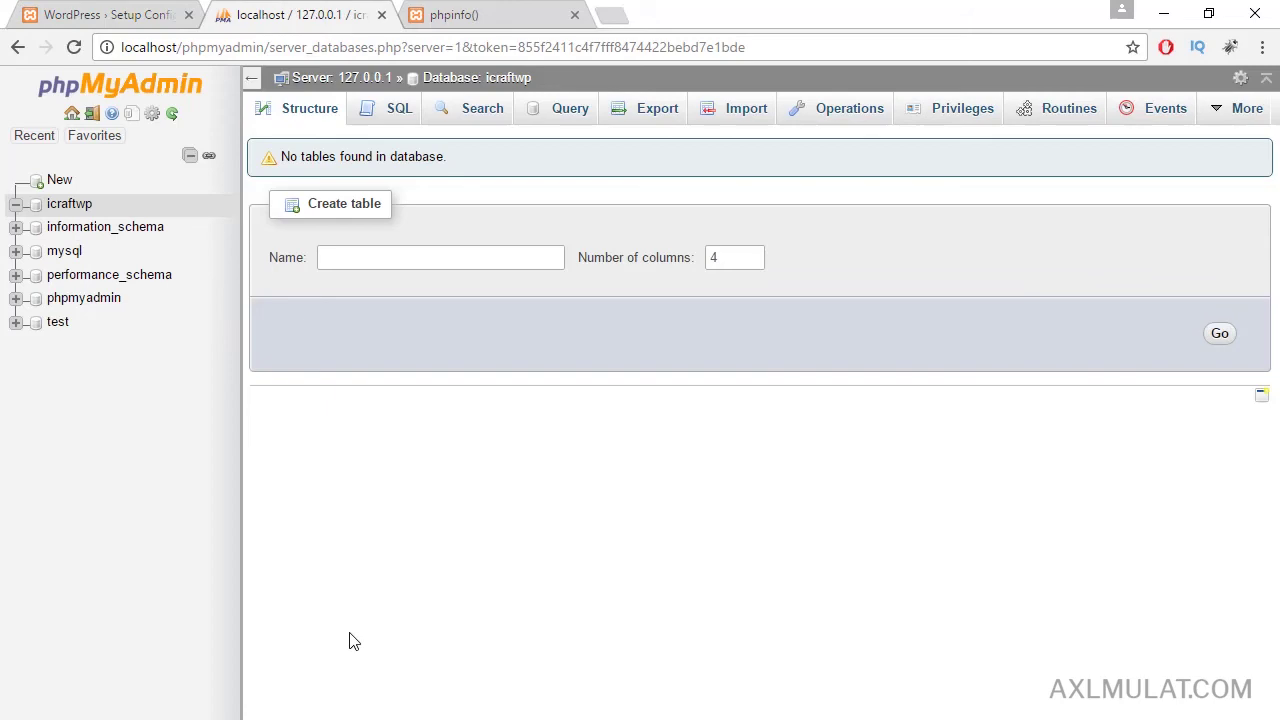
{"action": "key", "text": "alt+Tab"}
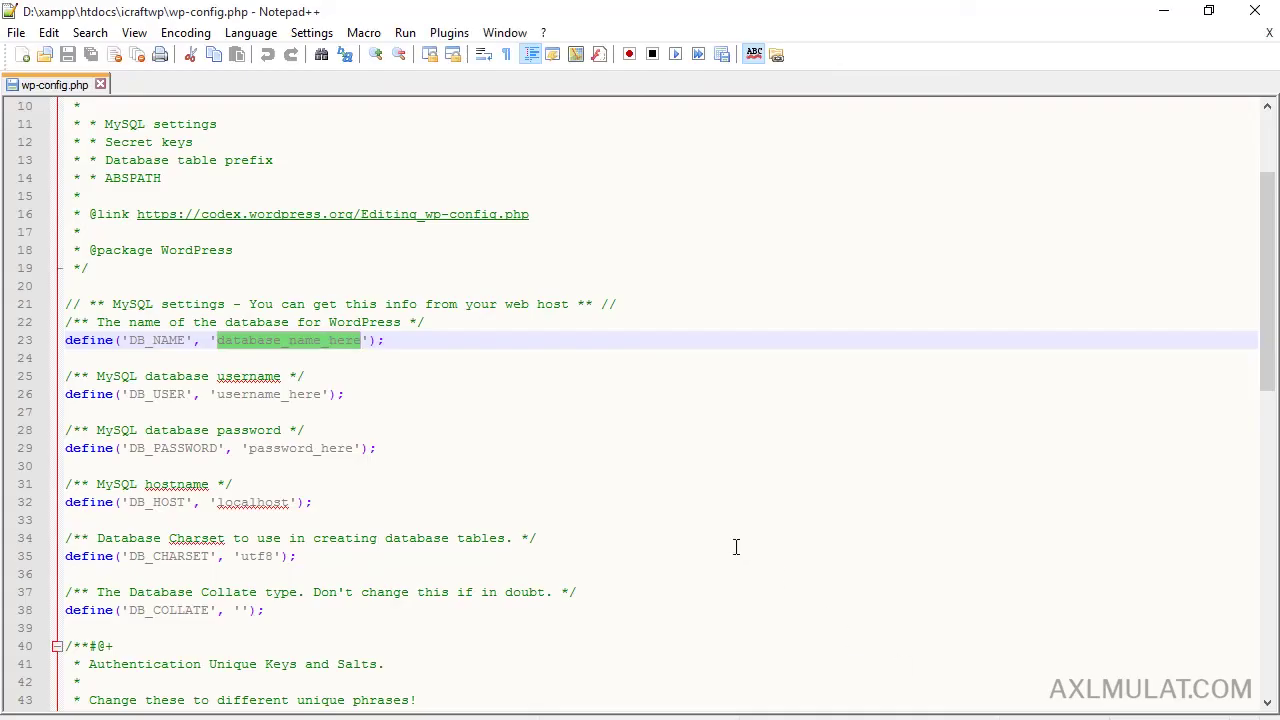
{"action": "type", "text": "i"}
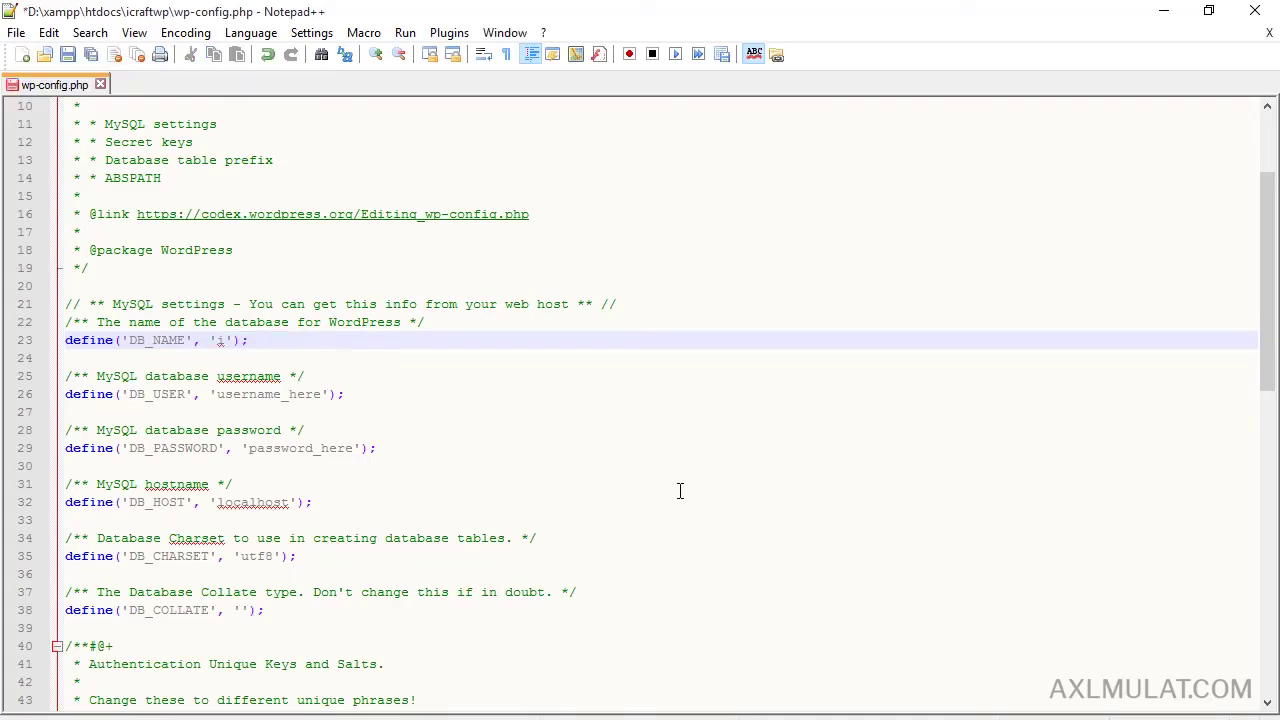
{"action": "type", "text": "c"}
{"action": "type", "text": "raft"}
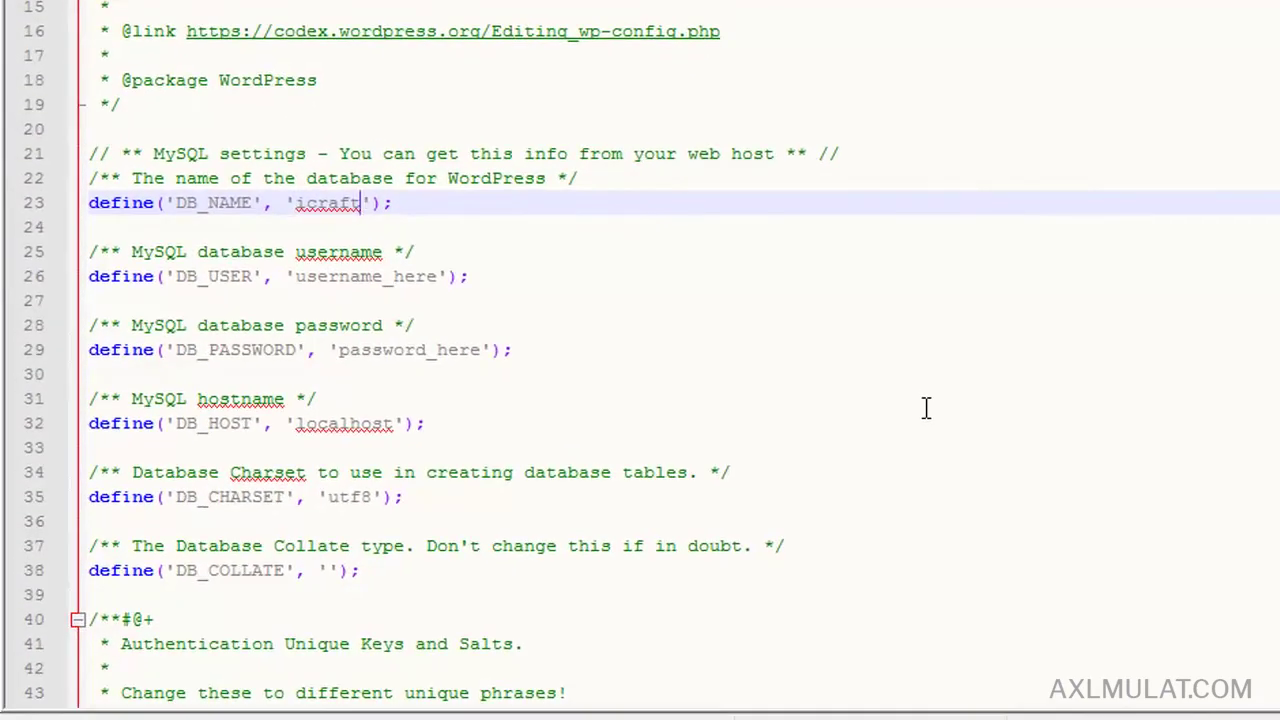
{"action": "type", "text": "wp"}
Set the database user to root and leave the database password empty.
{"action": "double_click", "coordinate": [403, 277]}
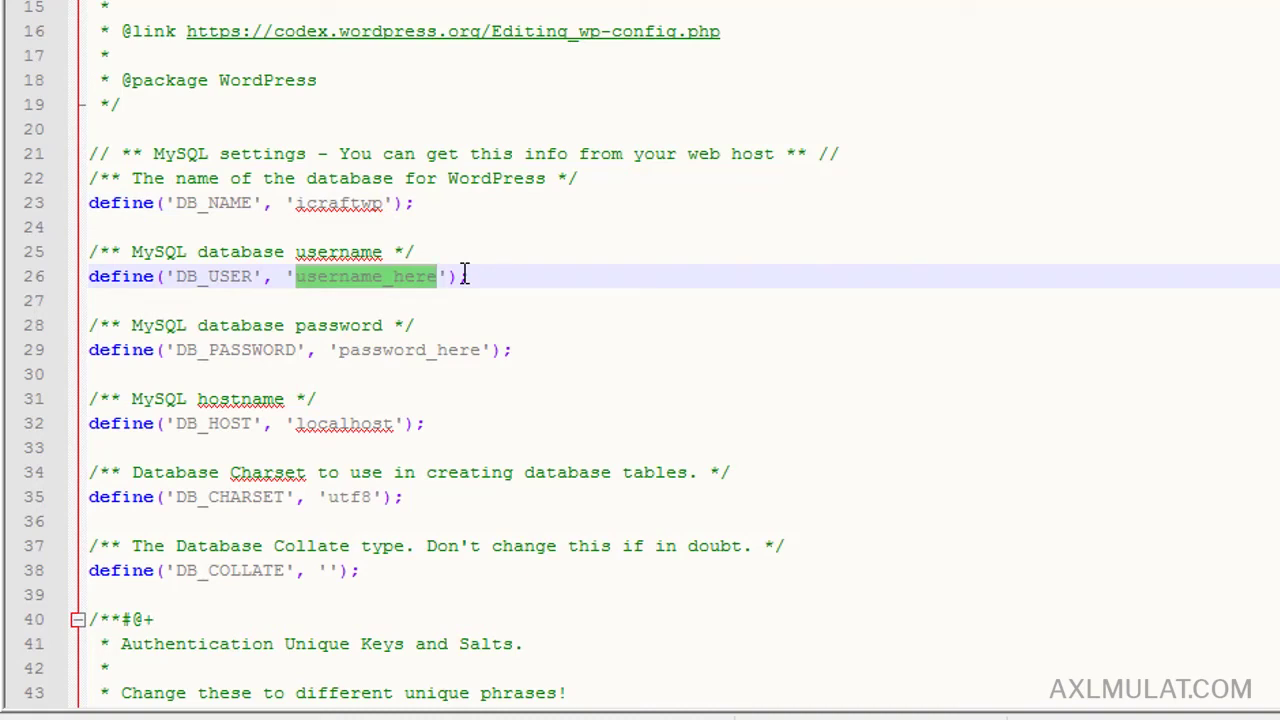
{"action": "type", "text": "root"}
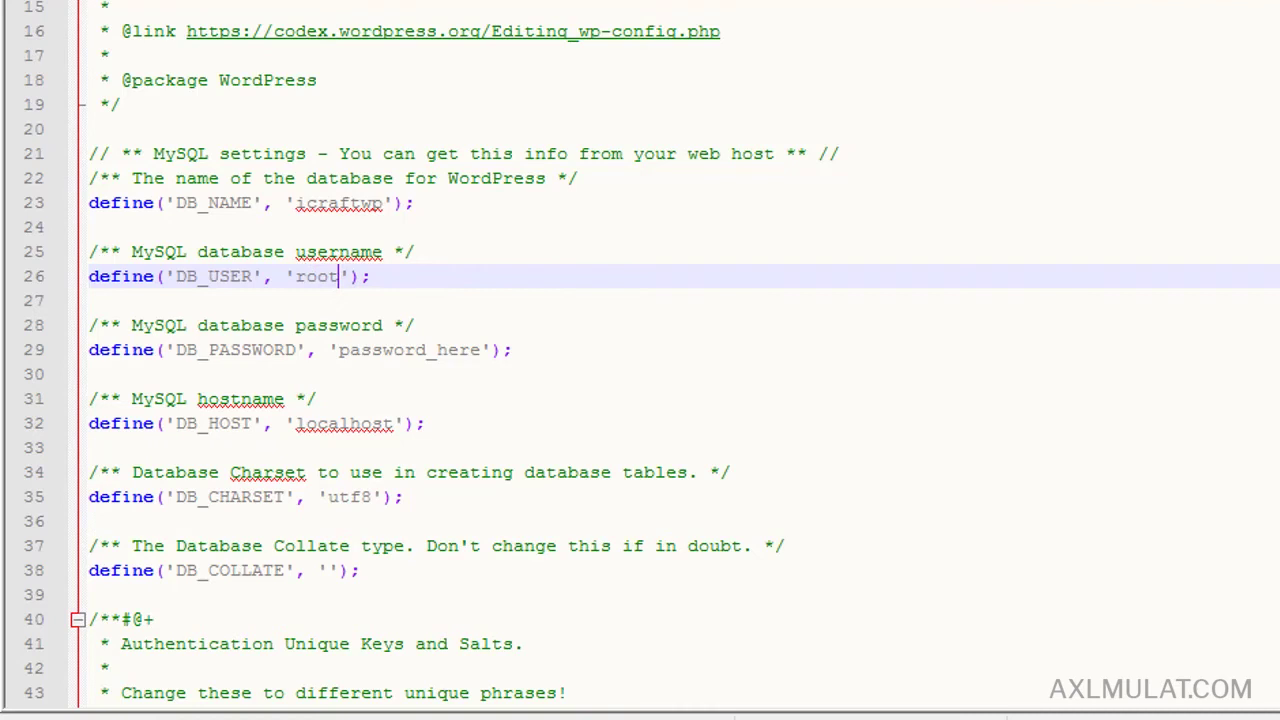
{"action": "double_click", "coordinate": [418, 351]}
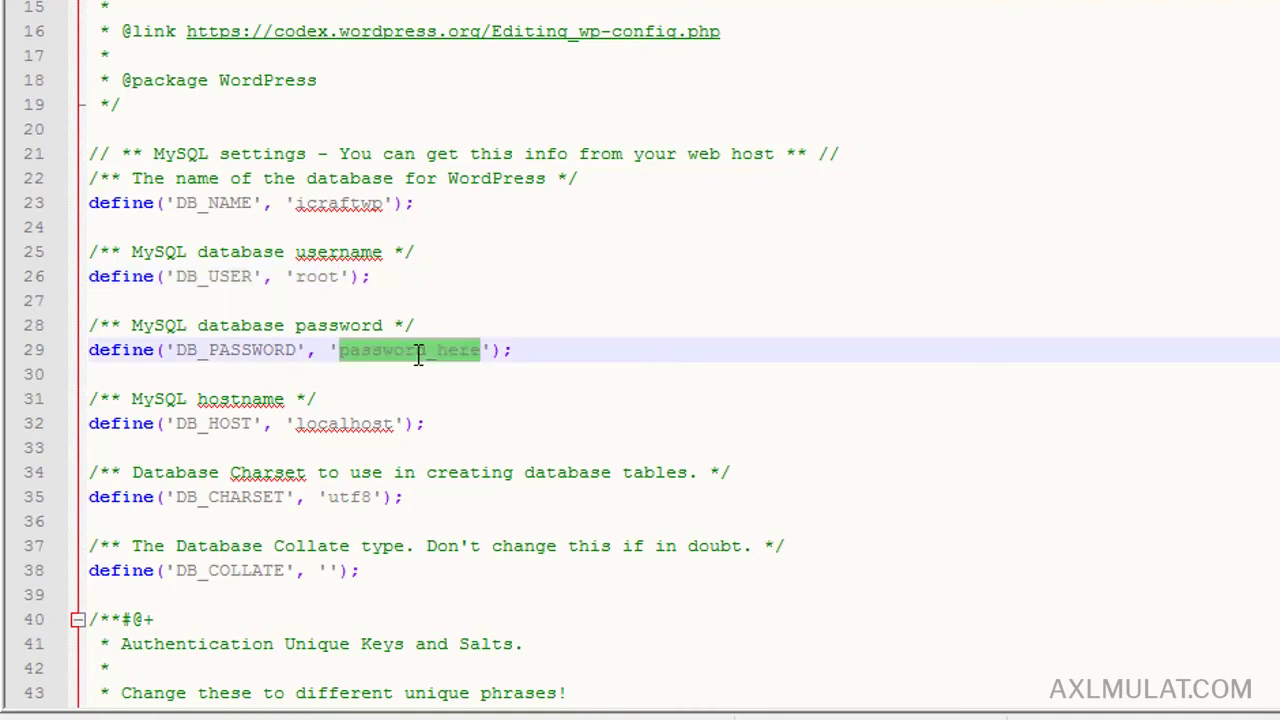
{"action": "key", "text": "BackSpace"}
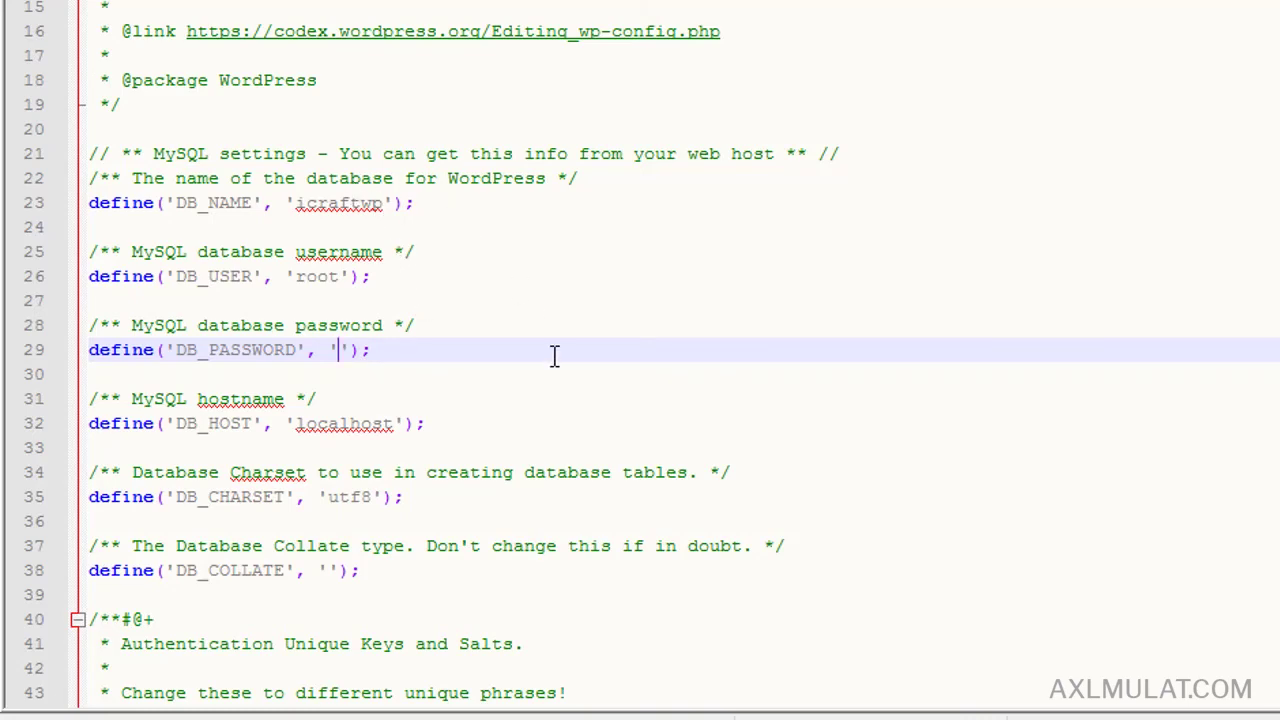
Copy the api.wordpress.org secret-key generator link from the keys and salts section of wp-config.php.
{"action": "scroll", "coordinate": [555, 348], "scroll_direction": "down", "scroll_amount": 2}
{"action": "scroll", "coordinate": [555, 348], "scroll_direction": "down", "scroll_amount": 3}
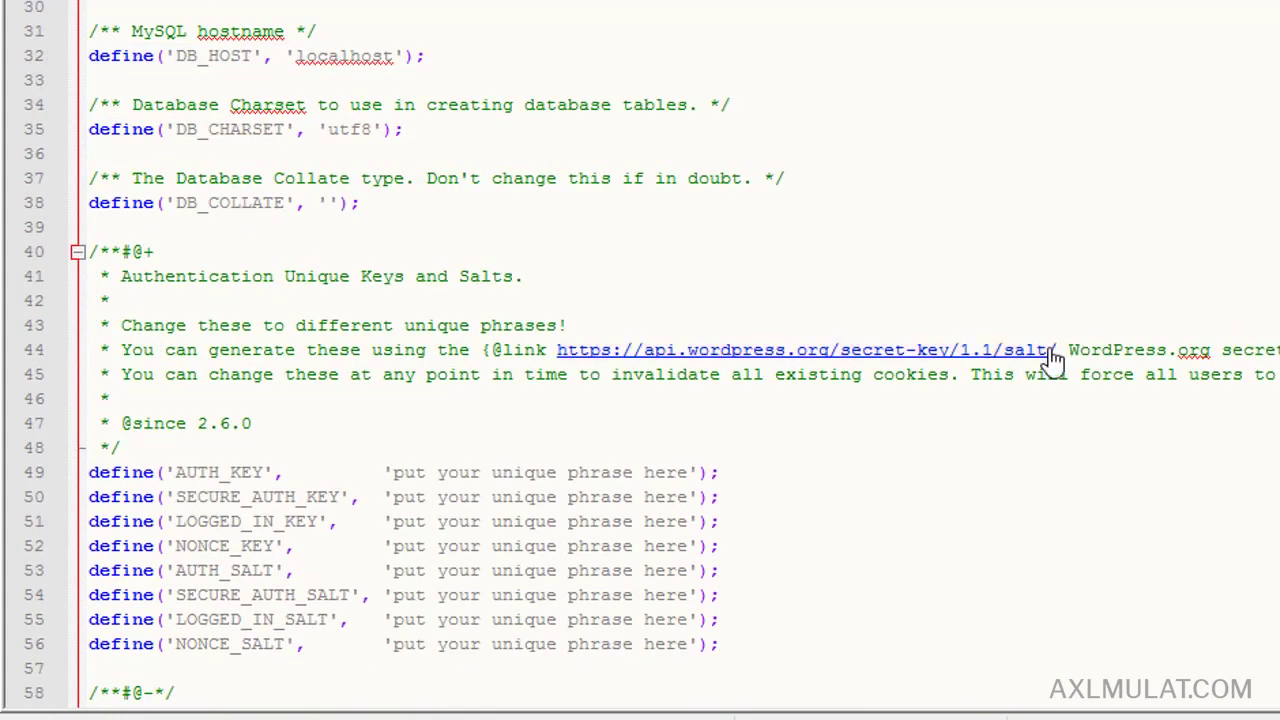
{"action": "left_click_drag", "start_coordinate": [1060, 350], "coordinate": [556, 350]}
{"action": "key", "text": "ctrl+c"}
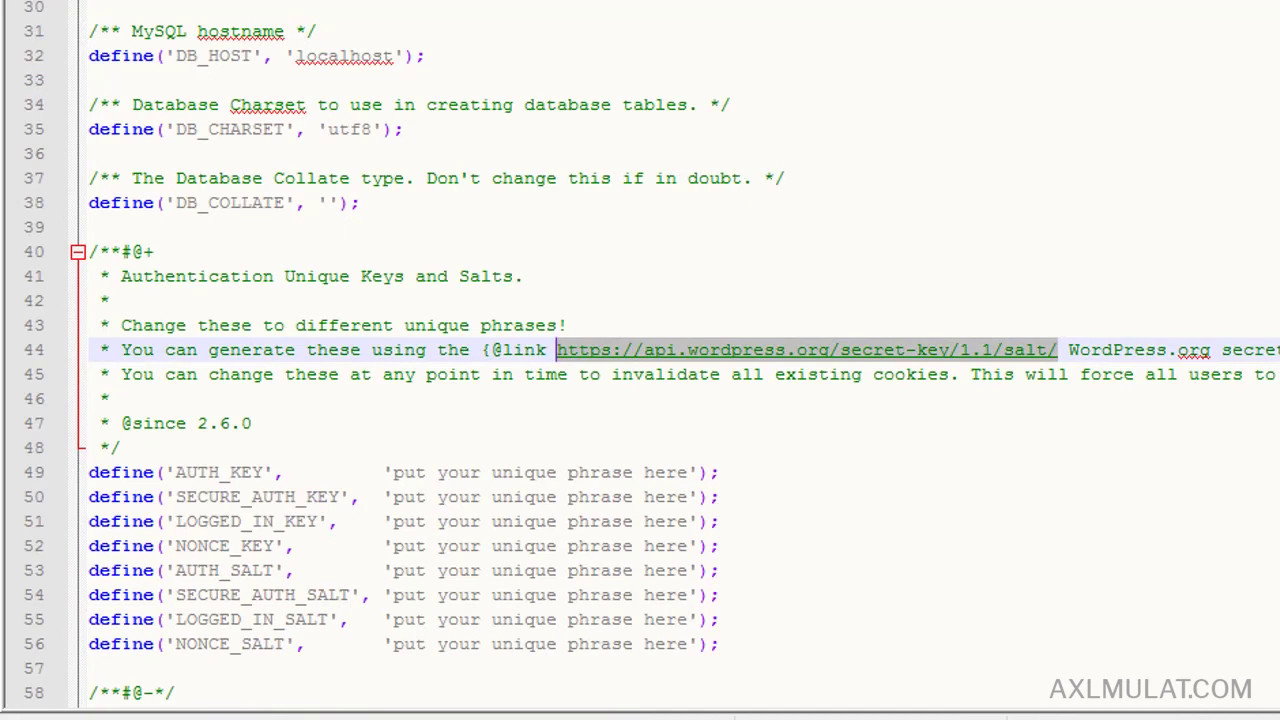
{"action": "scroll", "coordinate": [650, 350], "scroll_direction": "up", "scroll_amount": 2}
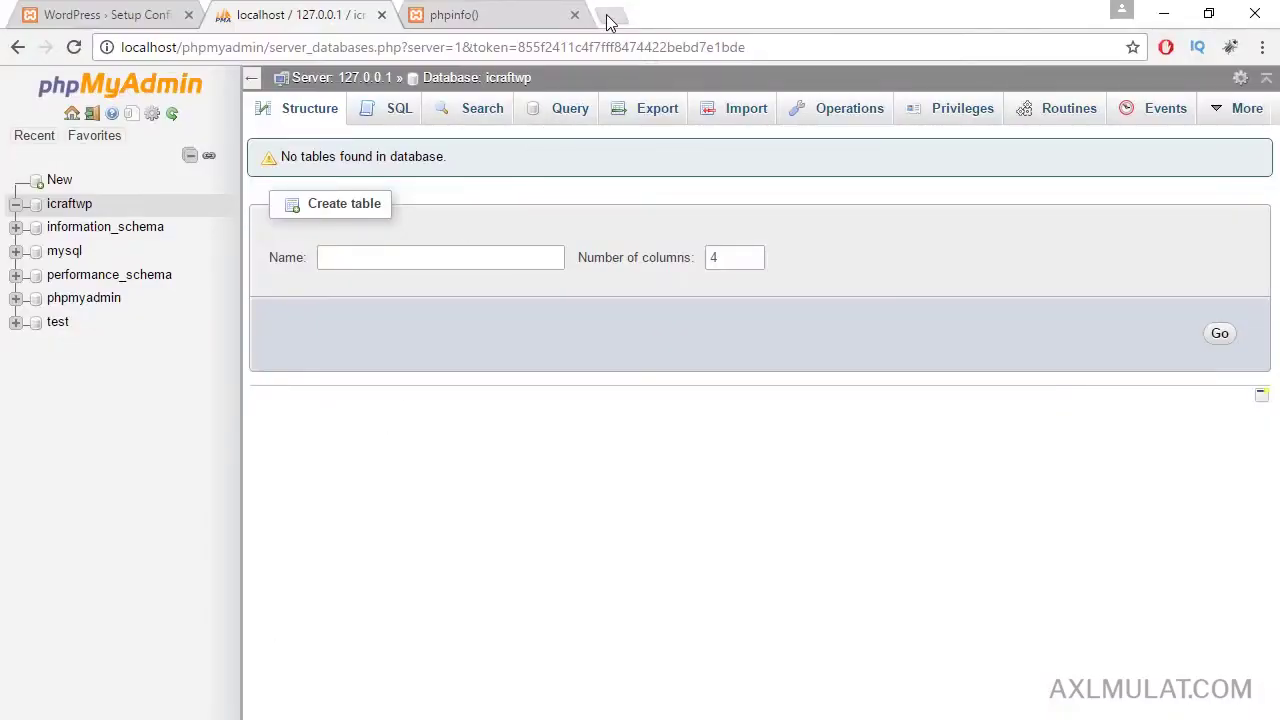
Load api.wordpress.org/secret-key/1.1/salt/ in a new tab and select all eight generated key lines.
{"action": "left_click", "coordinate": [610, 18]}
{"action": "right_click", "coordinate": [439, 54]}
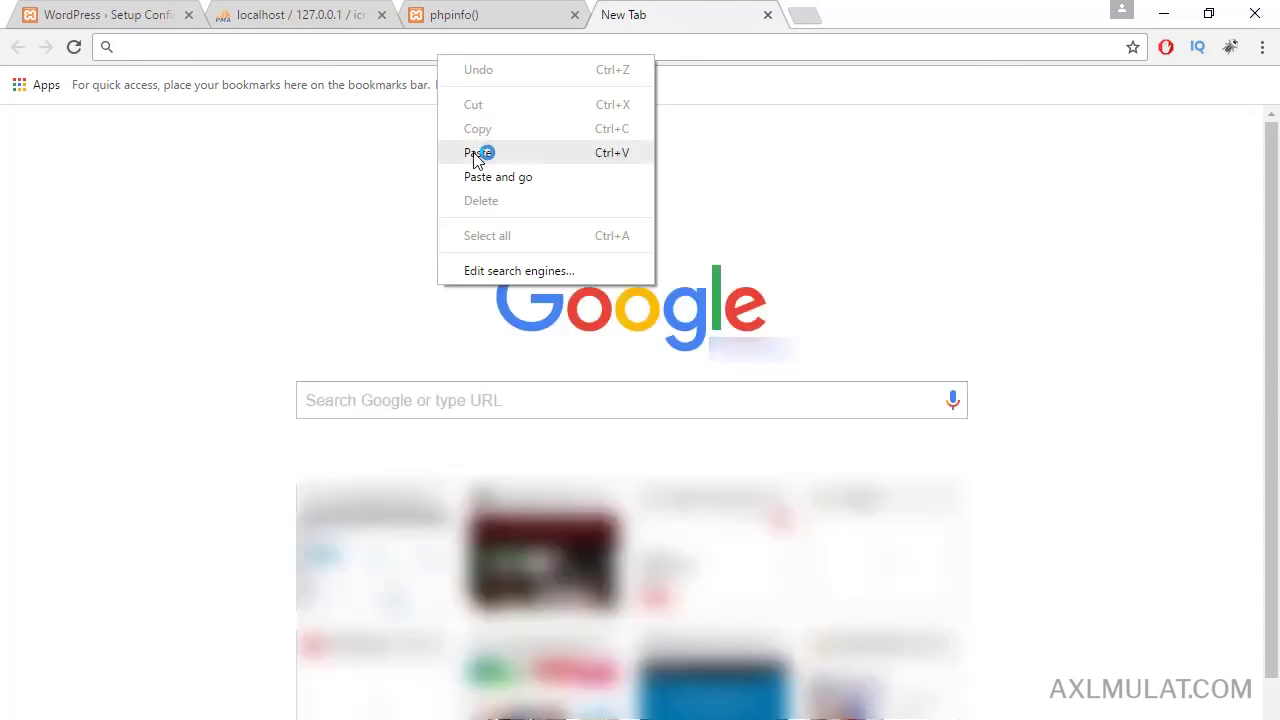
{"action": "left_click", "coordinate": [480, 151]}
{"action": "key", "text": "Return"}
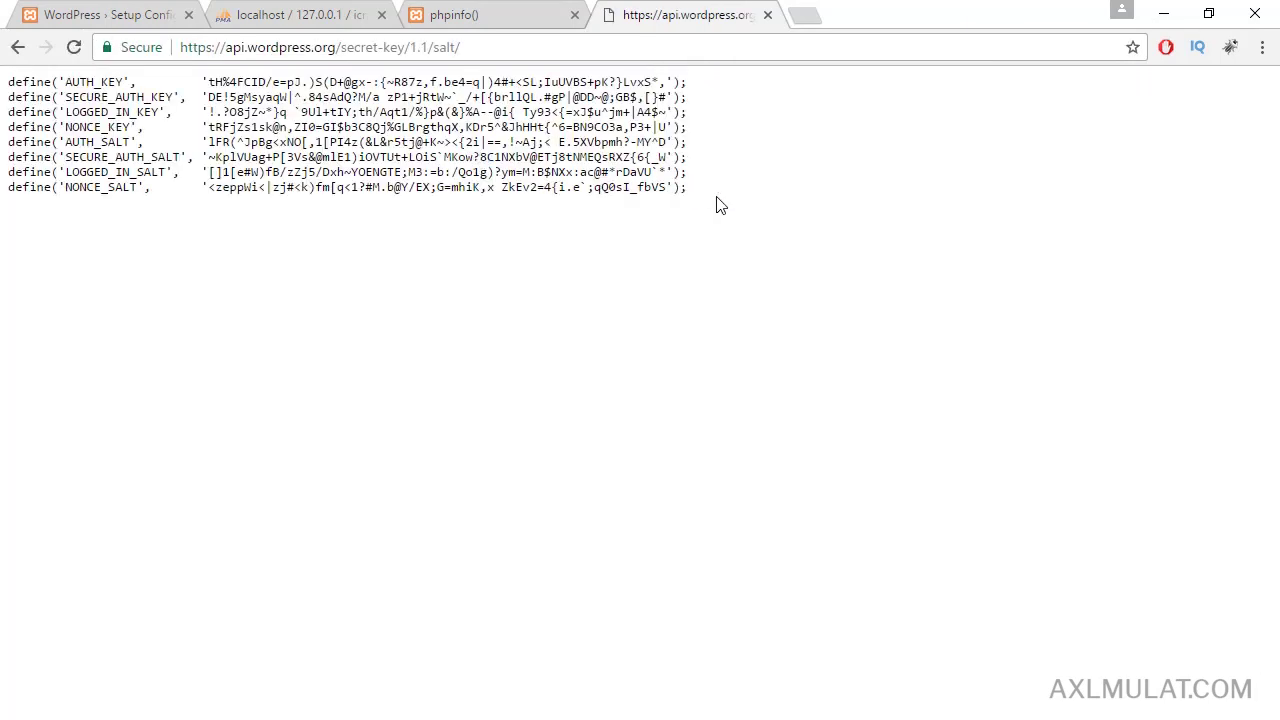
{"action": "left_click_drag", "start_coordinate": [716, 205], "coordinate": [12, 76]}
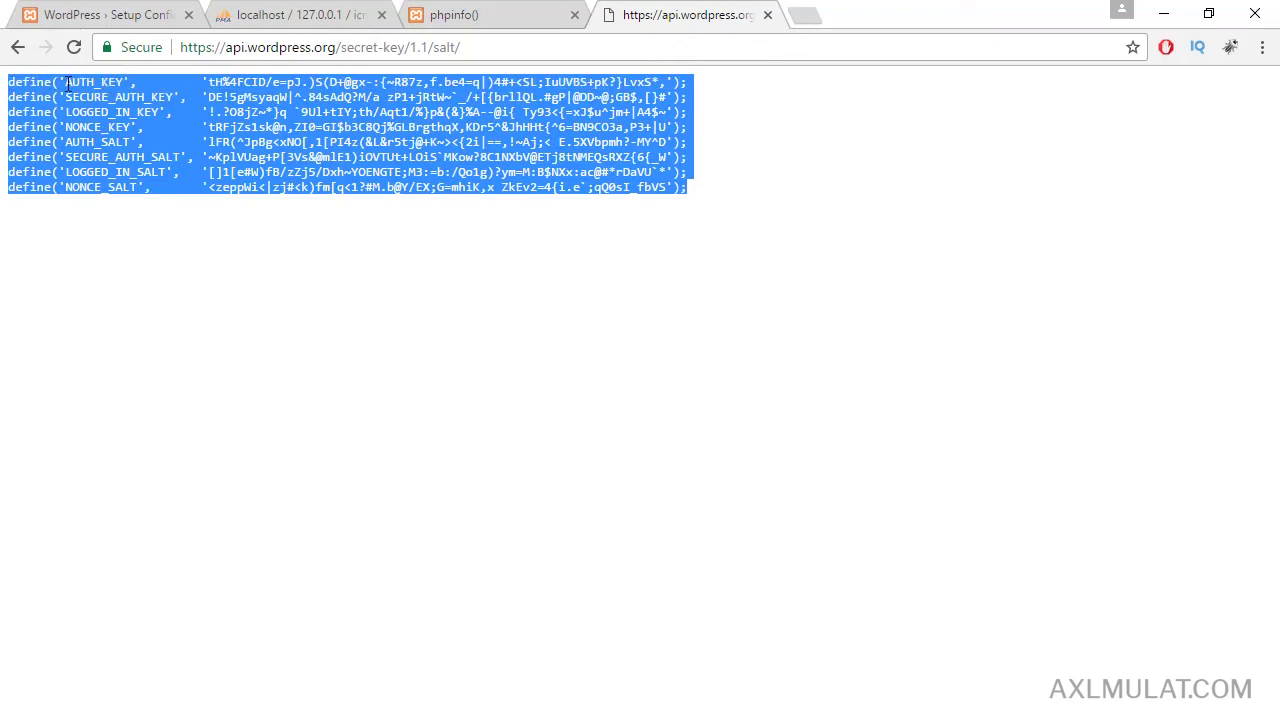
Paste the generated keys and salts over the eight placeholder lines in wp-config.php.
{"action": "key", "text": "alt+Tab"}
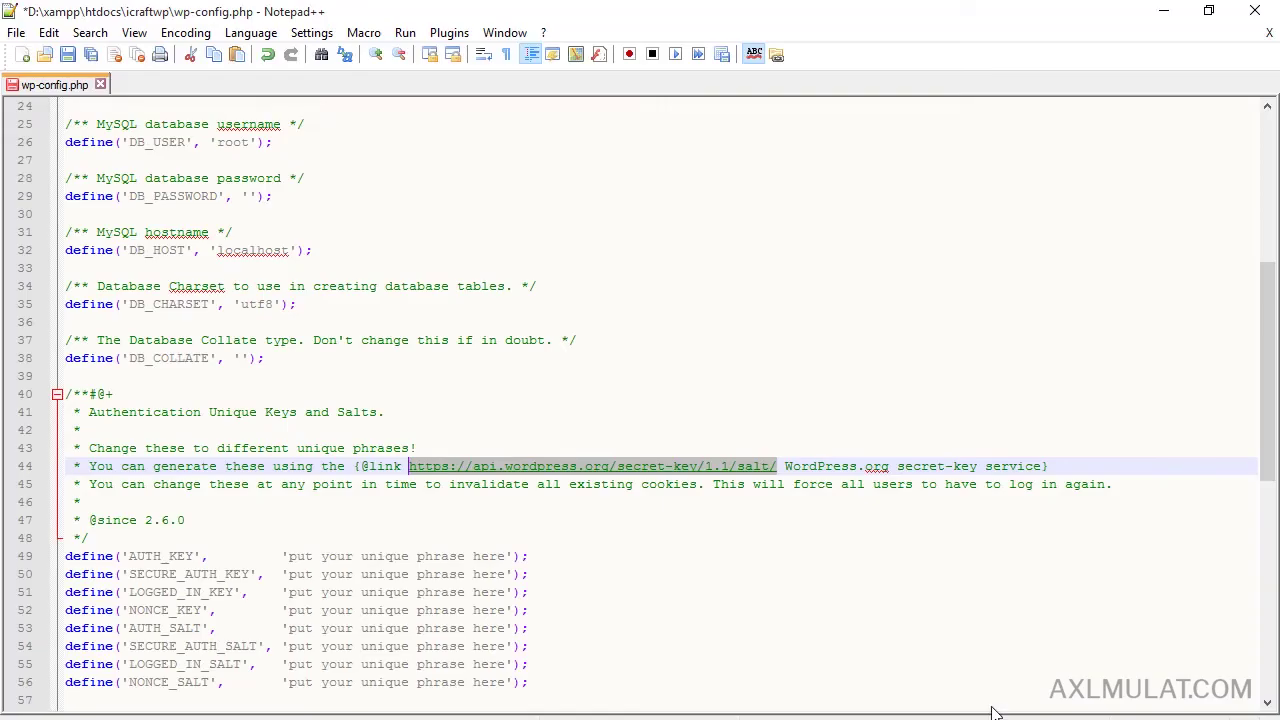
{"action": "scroll", "coordinate": [470, 660], "scroll_direction": "down", "scroll_amount": 2}
{"action": "left_click_drag", "start_coordinate": [540, 581], "coordinate": [62, 450]}
{"action": "key", "text": "ctrl+v"}
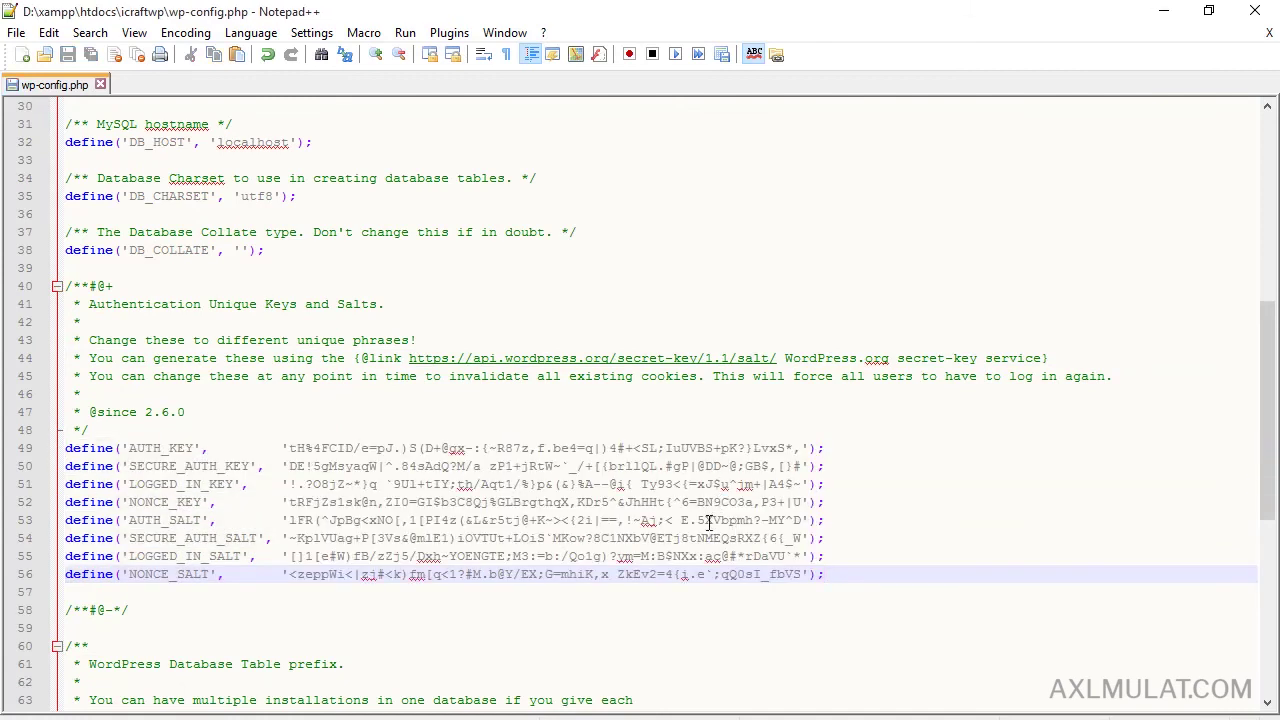
Keep $table_prefix as 'wp_', restoring it after a trial edit.
{"action": "scroll", "coordinate": [712, 518], "scroll_direction": "down", "scroll_amount": 5}
{"action": "left_click", "coordinate": [641, 456]}
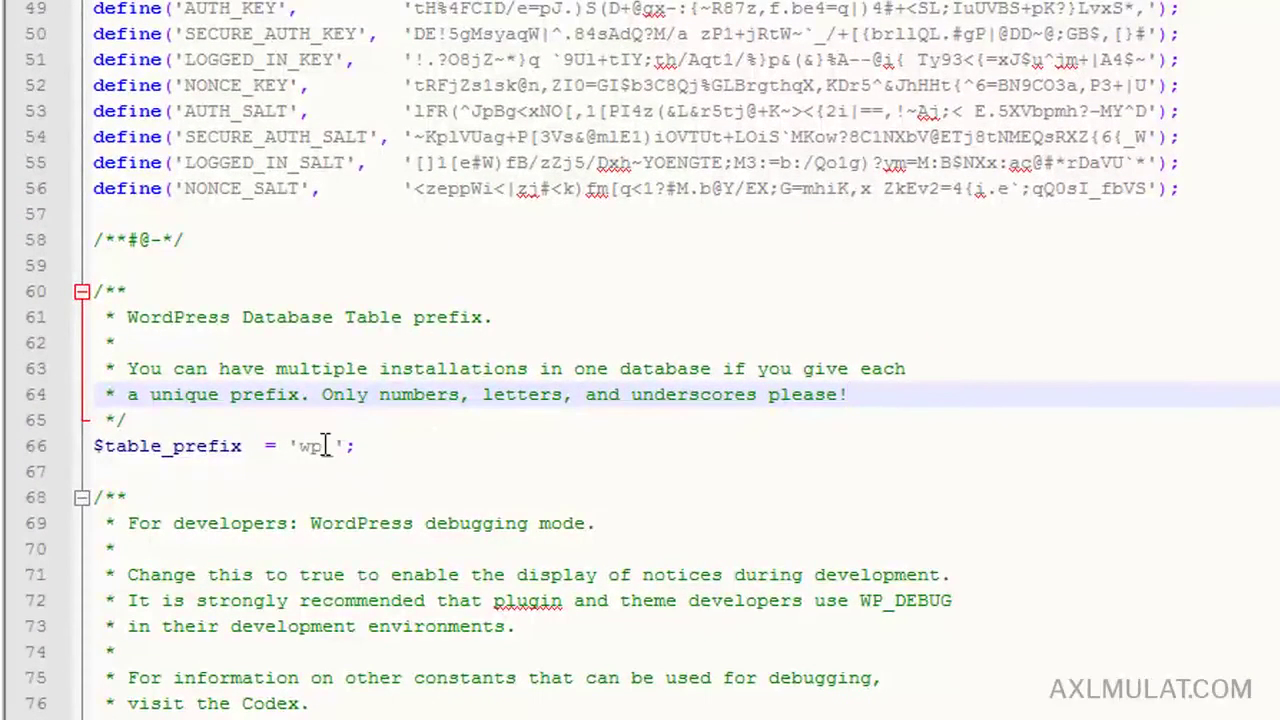
{"action": "left_click", "coordinate": [328, 446]}
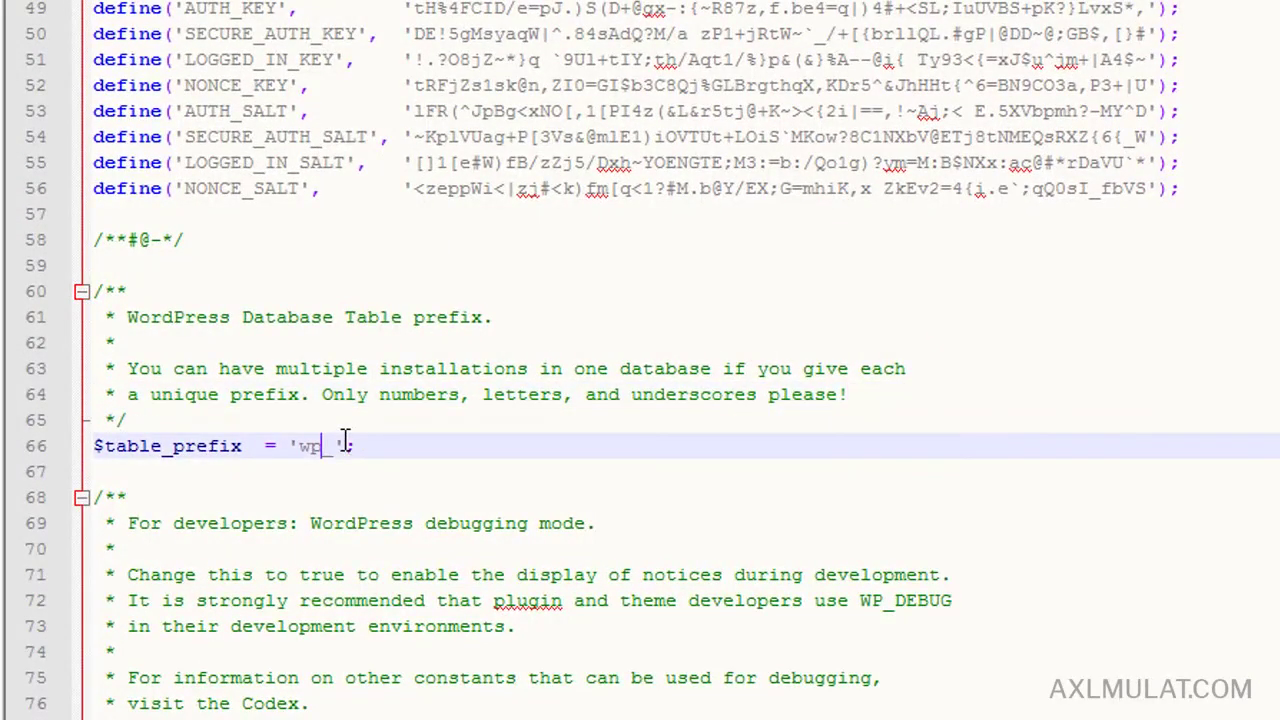
{"action": "key", "text": "BackSpace"}
{"action": "key", "text": "BackSpace"}
{"action": "type", "text": "df"}
{"action": "key", "text": "BackSpace"}
{"action": "key", "text": "BackSpace"}
{"action": "type", "text": "wp"}
{"action": "scroll", "coordinate": [410, 445], "scroll_direction": "down", "scroll_amount": 4}
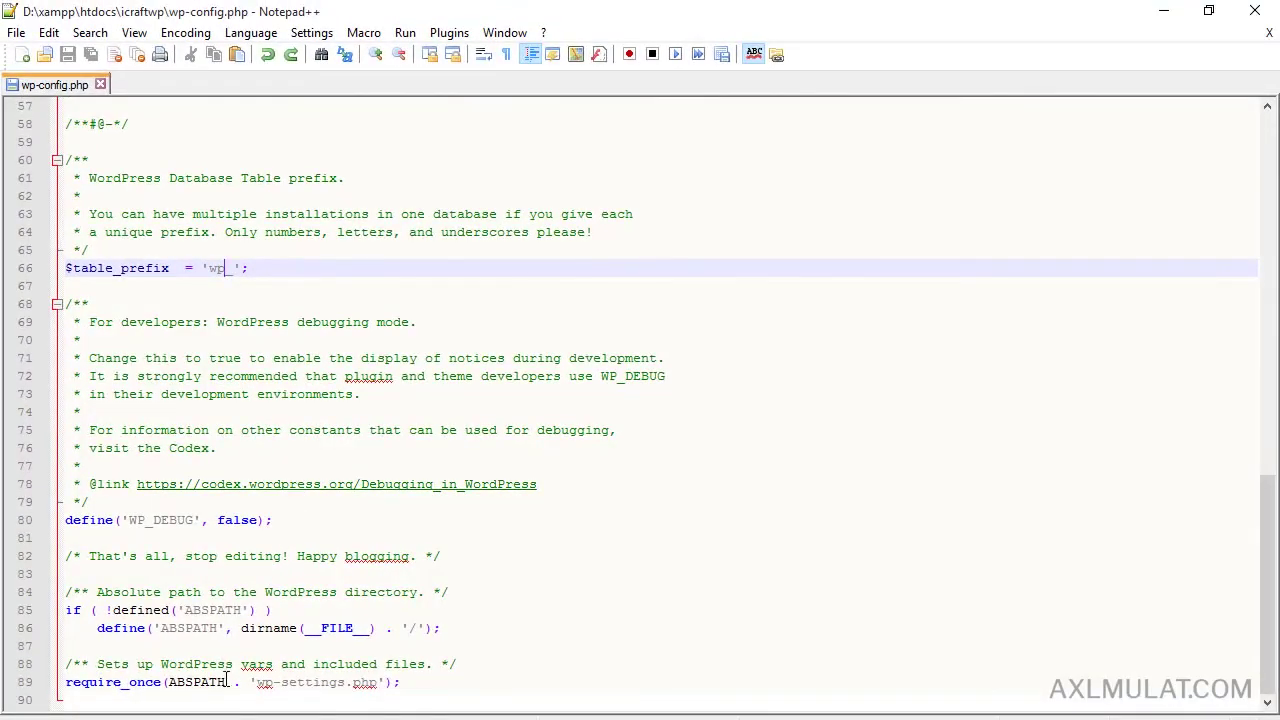
{"action": "key", "text": "alt+Tab"}
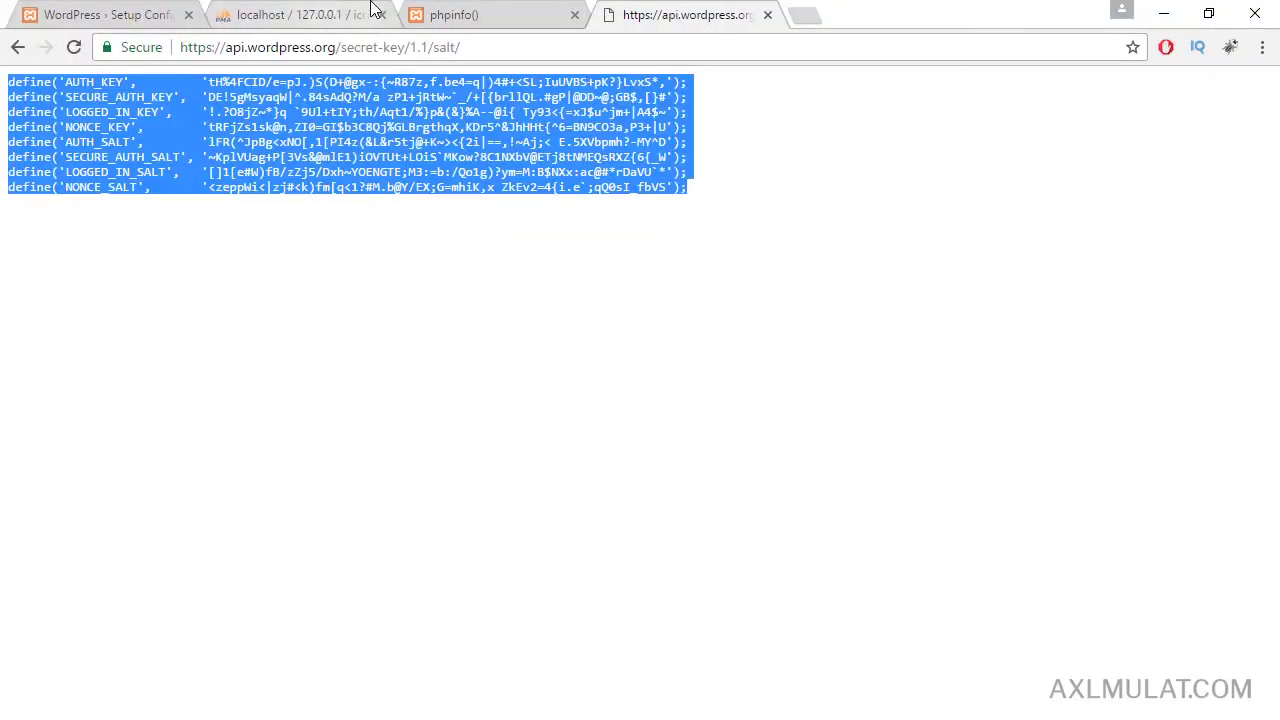
Load localhost/icraftwp/ to start the installer and continue with English (United States).
{"action": "left_click", "coordinate": [147, 14]}
{"action": "left_click", "coordinate": [322, 52]}
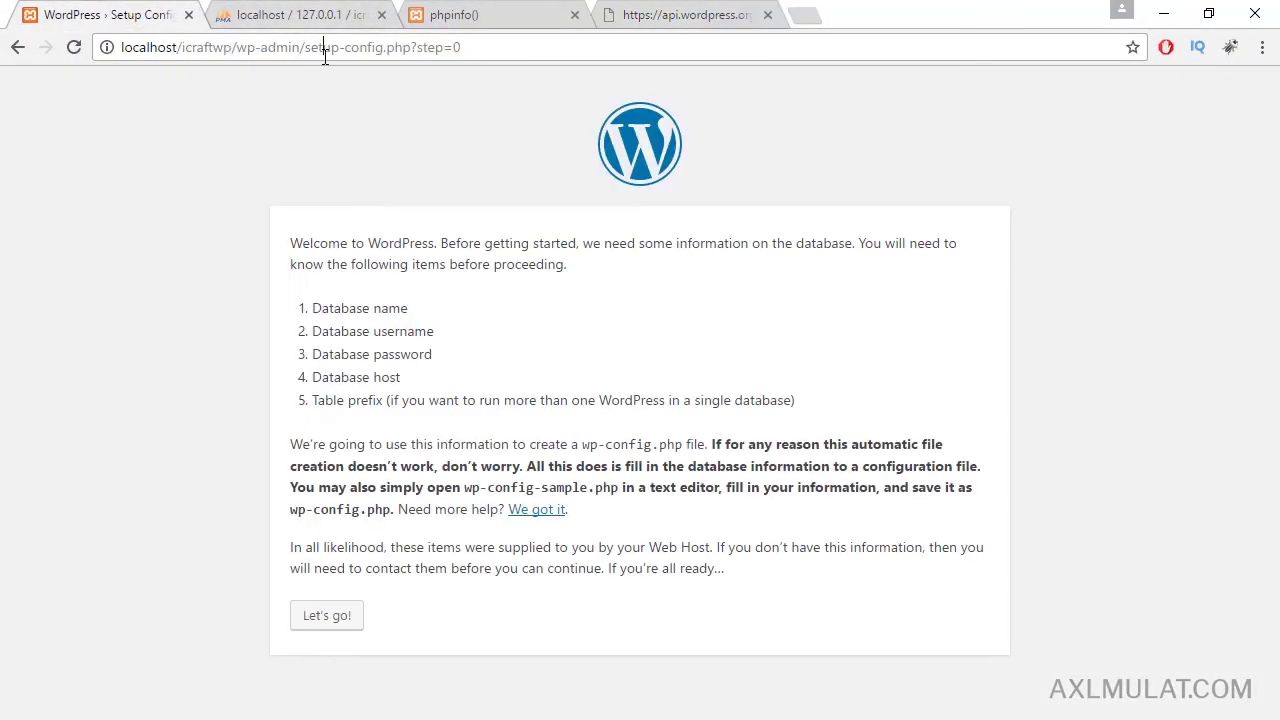
{"action": "left_click_drag", "start_coordinate": [243, 52], "coordinate": [560, 56]}
{"action": "key", "text": "BackSpace"}
{"action": "key", "text": "Return"}
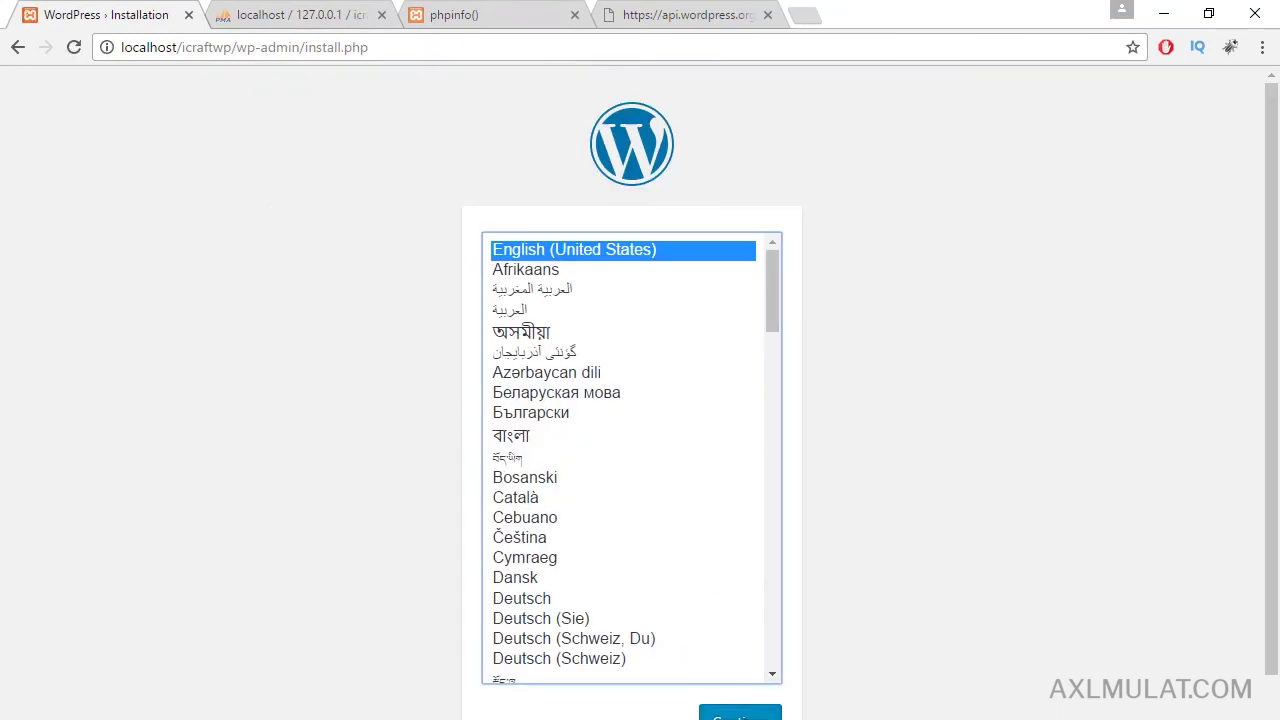
{"action": "left_click", "coordinate": [740, 714]}
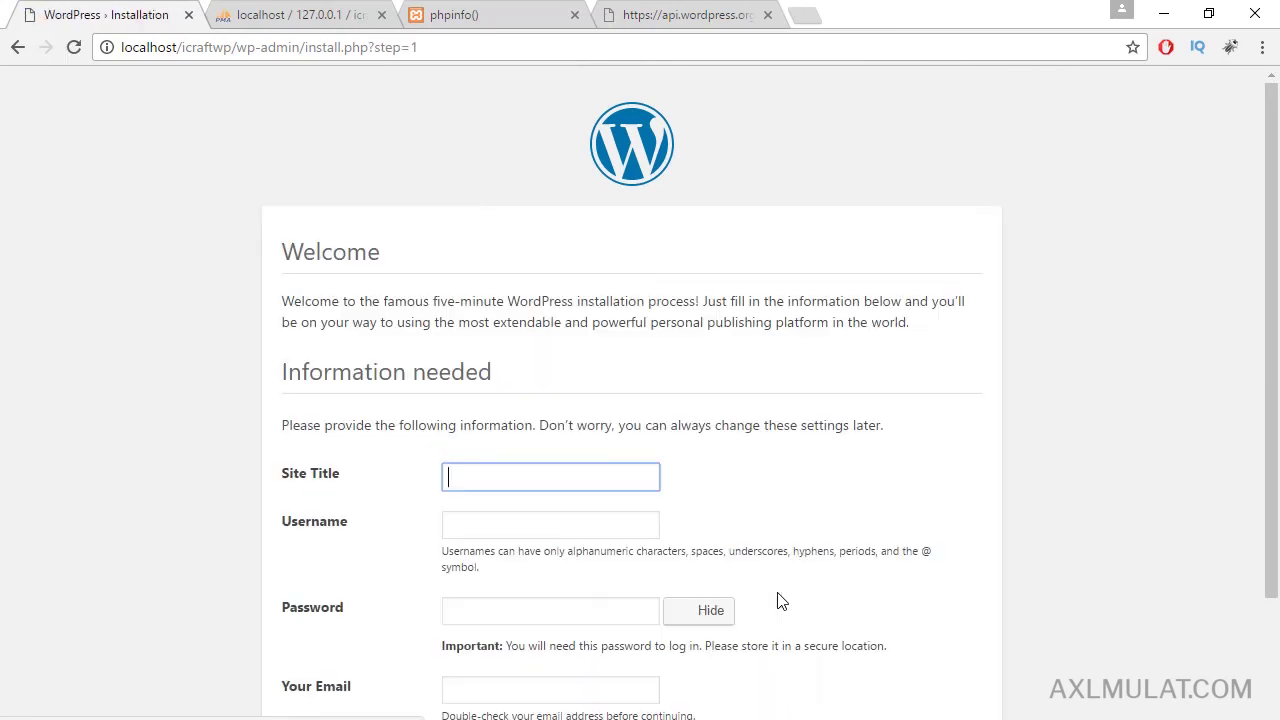
Enter iCraftWP as the Site Title.
{"action": "scroll", "coordinate": [823, 423], "scroll_direction": "down", "scroll_amount": 1}
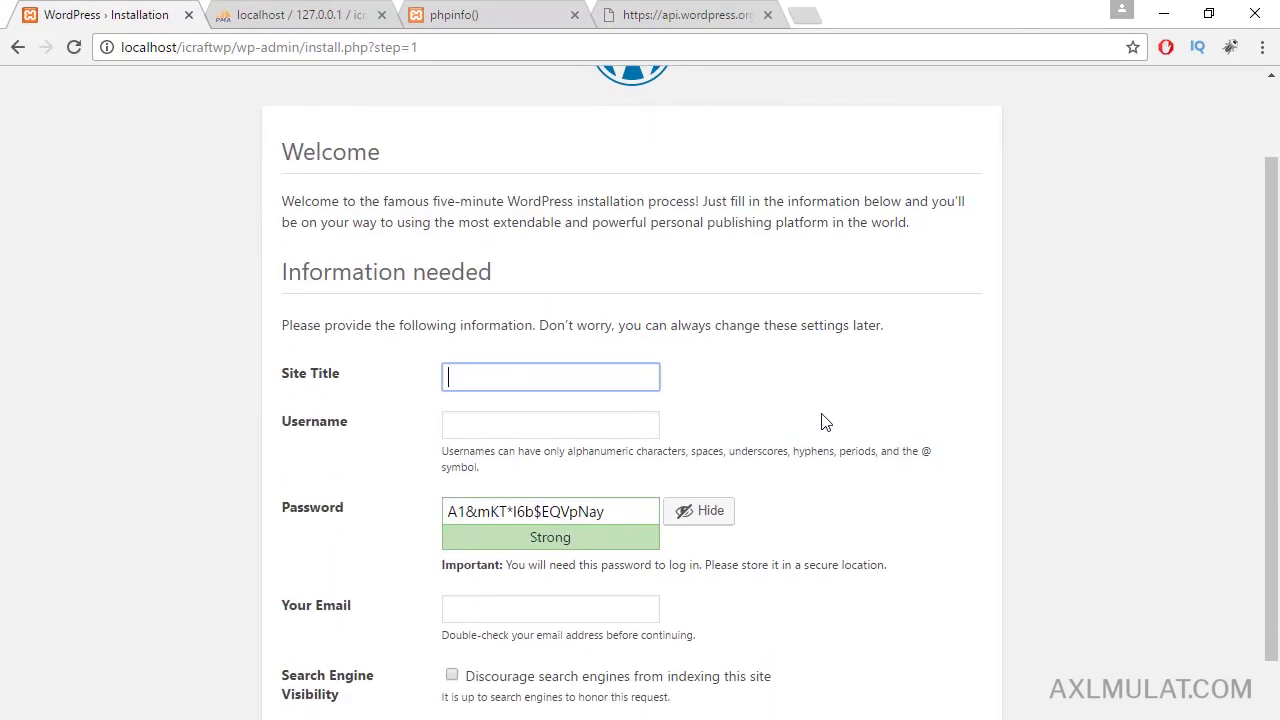
{"action": "left_click", "coordinate": [558, 368]}
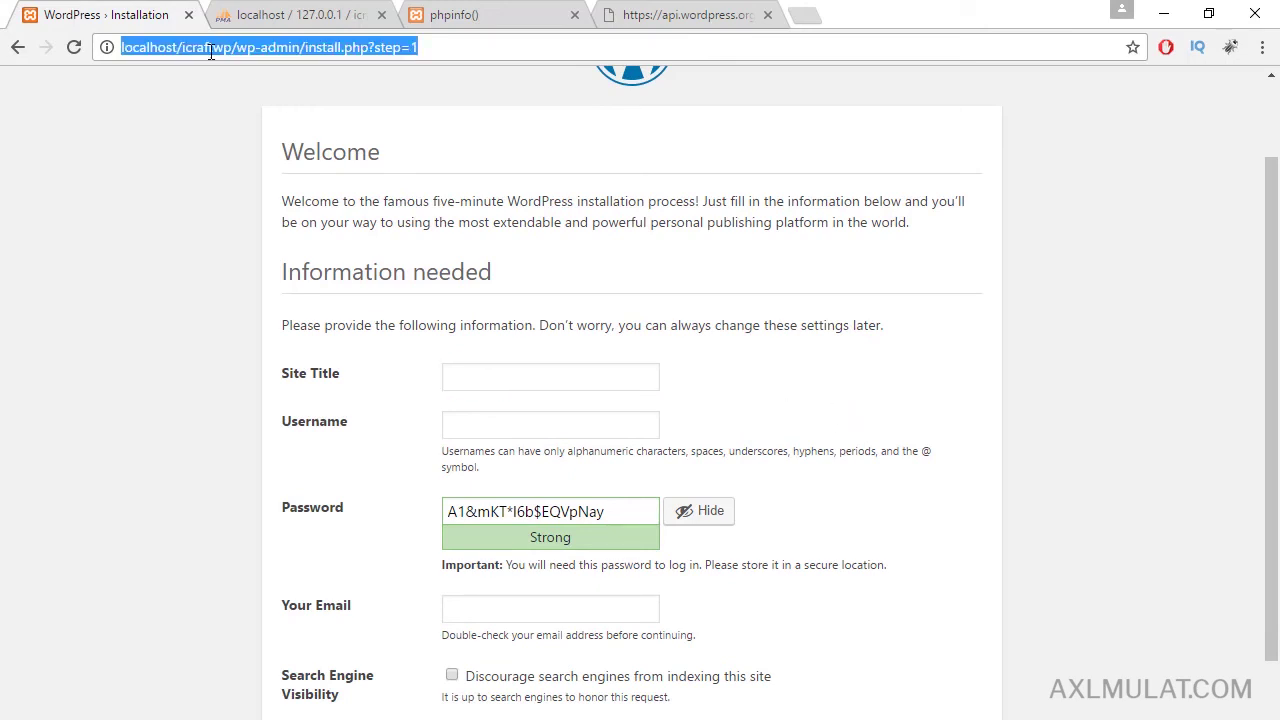
{"action": "double_click", "coordinate": [212, 47]}
{"action": "key", "text": "ctrl+c"}
{"action": "left_click", "coordinate": [543, 377]}
{"action": "key", "text": "ctrl+v"}
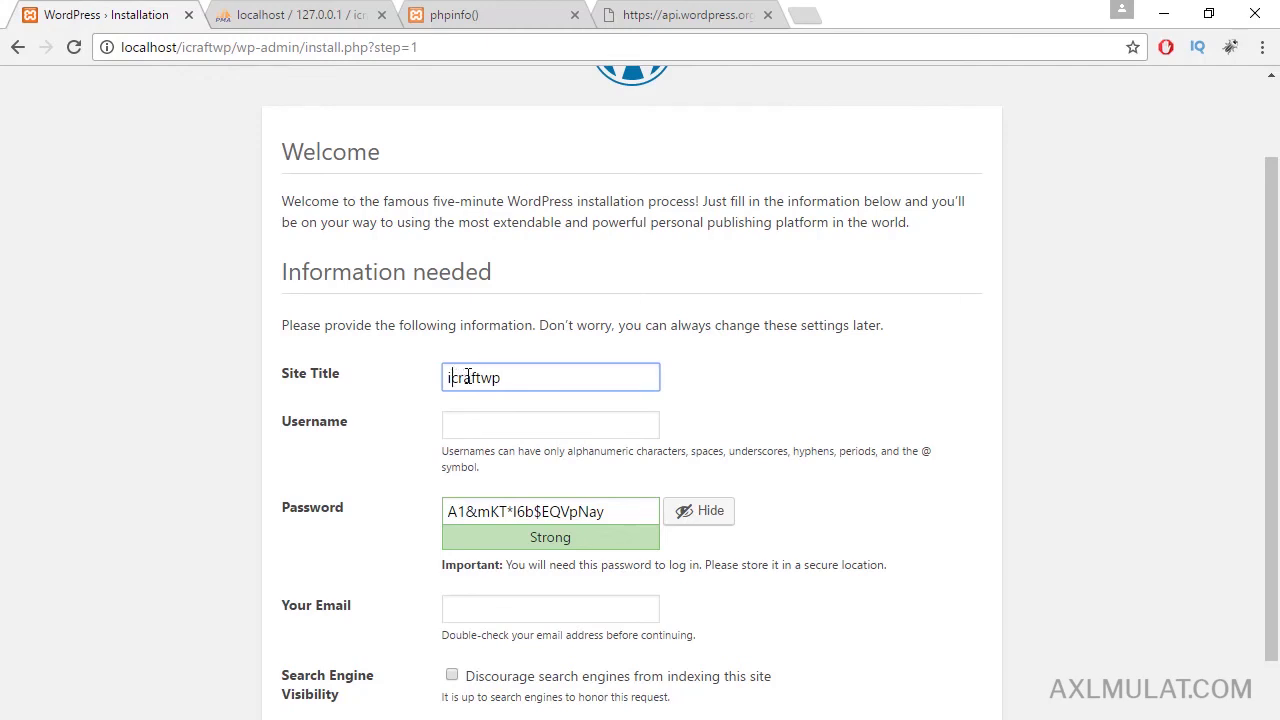
{"action": "key", "text": "shift+End"}
{"action": "type", "text": "CraftWP"}
Fill in the admin username and replace the suggested password with a custom one.
{"action": "left_click", "coordinate": [521, 428]}
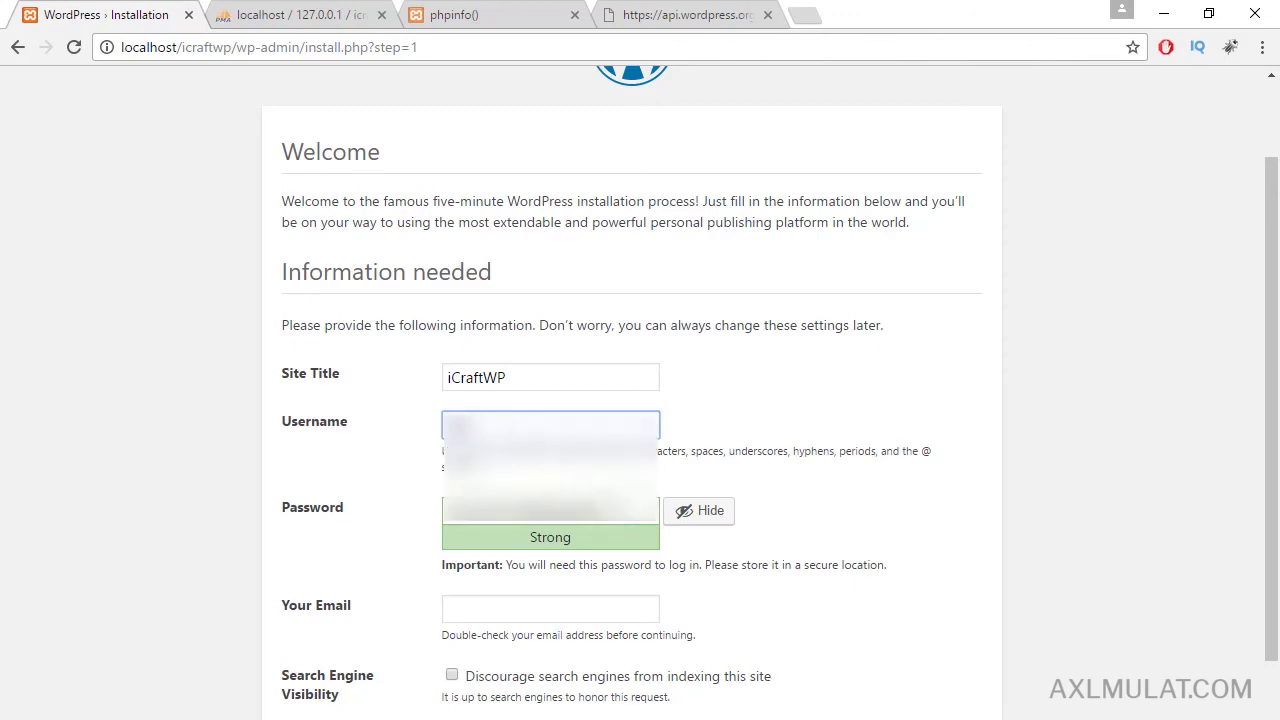
{"action": "left_click_drag", "start_coordinate": [600, 512], "coordinate": [437, 516]}
{"action": "type", "text": "admin123"}
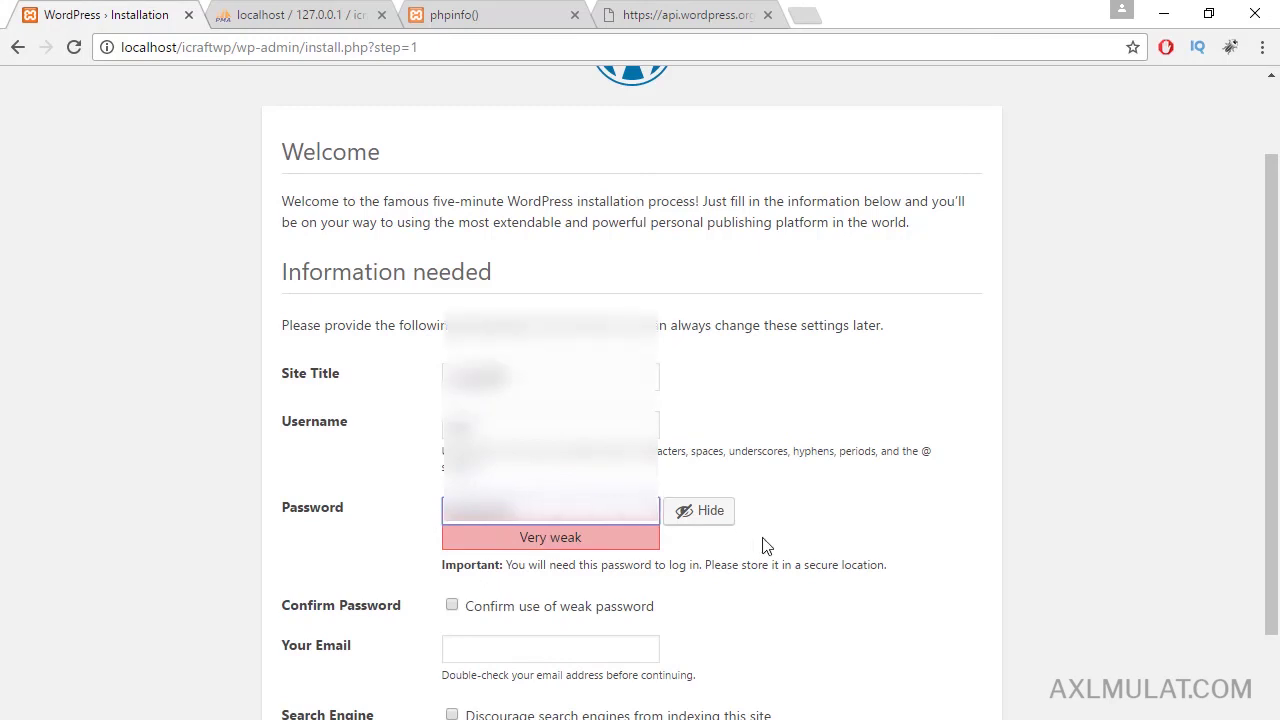
{"action": "scroll", "coordinate": [768, 550], "scroll_direction": "down", "scroll_amount": 1}
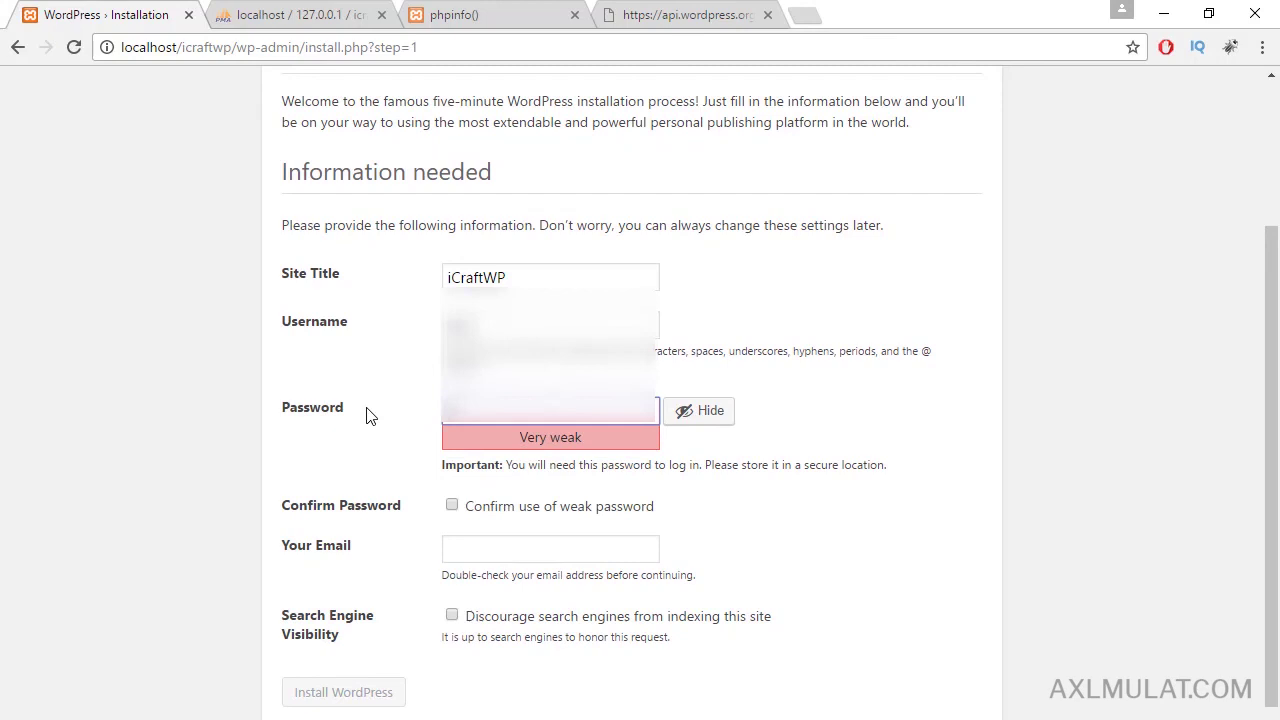
{"action": "type", "text": "admin123"}
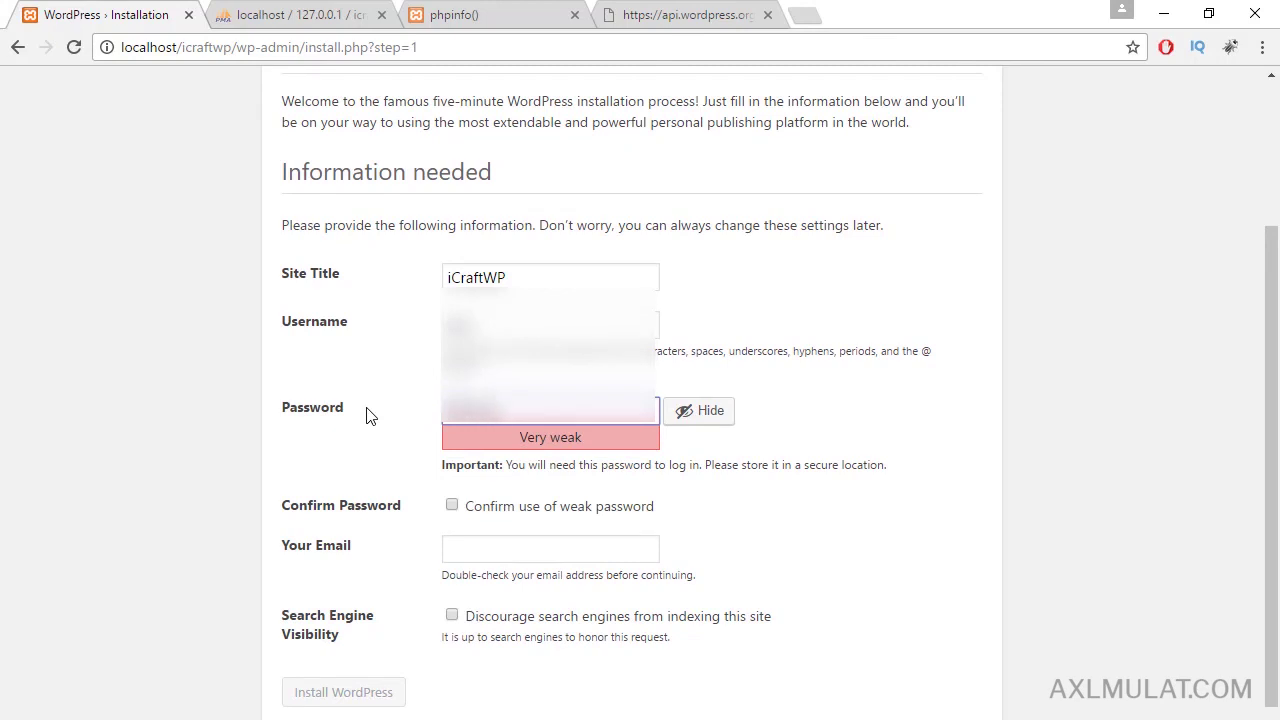
{"action": "type", "text": "456789"}
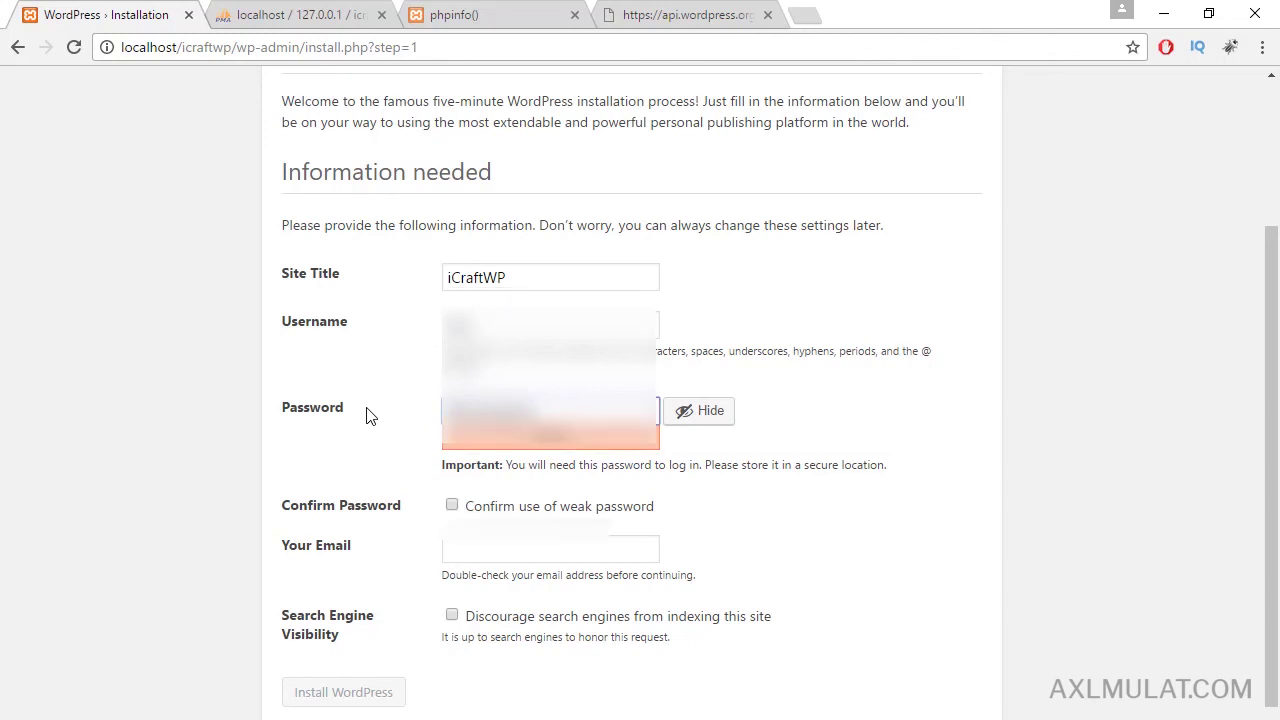
{"action": "type", "text": "0"}
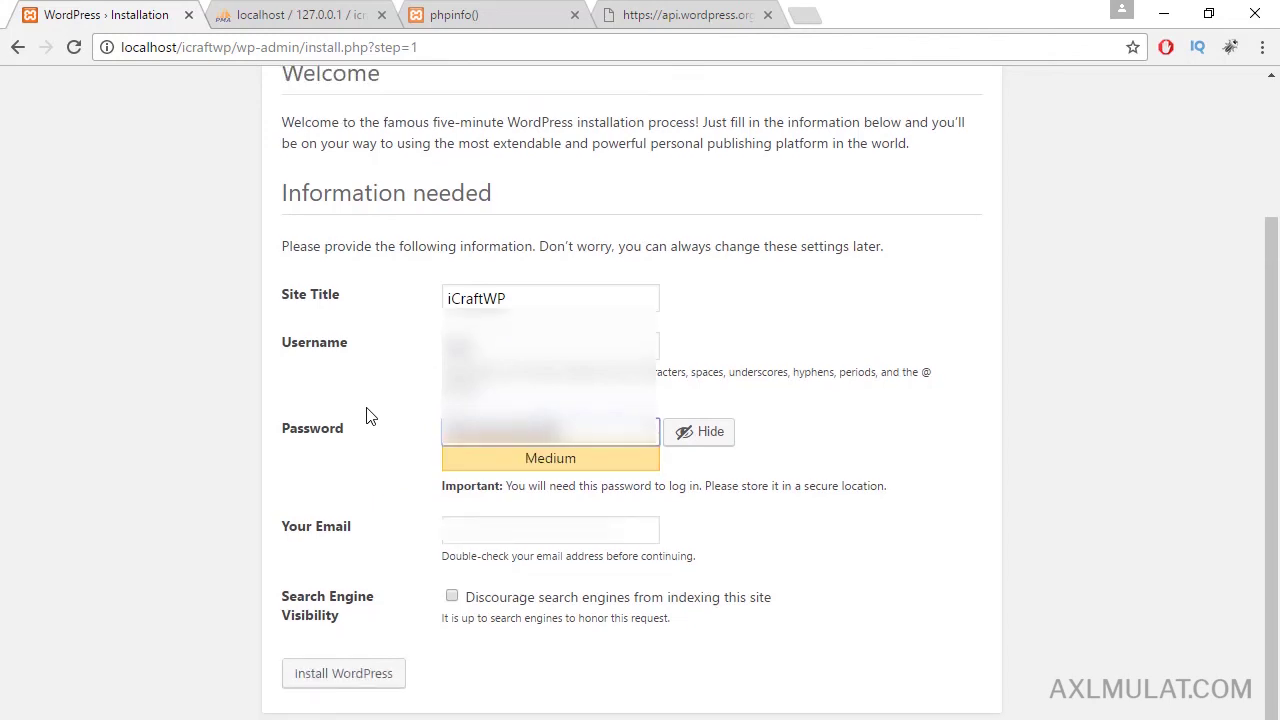
Enter the admin e-mail address and tick 'Discourage search engines from indexing this site'.
{"action": "left_click", "coordinate": [469, 520]}
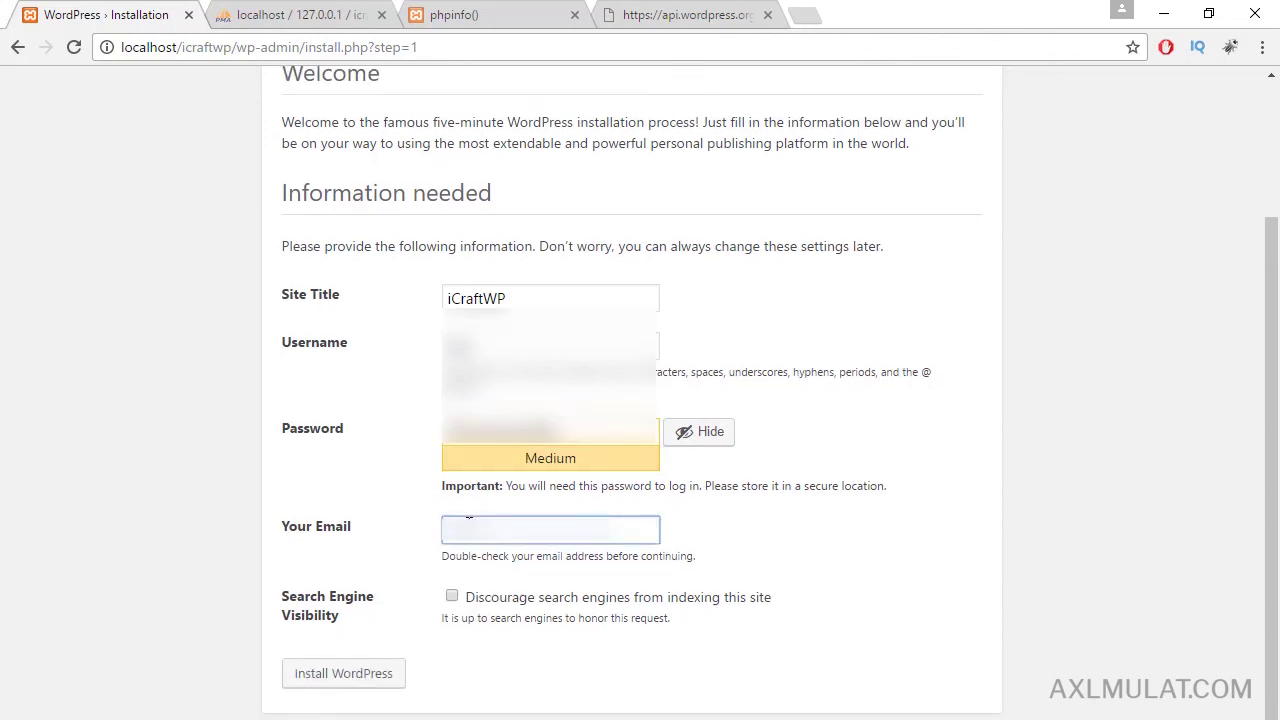
{"action": "left_click", "coordinate": [797, 541]}
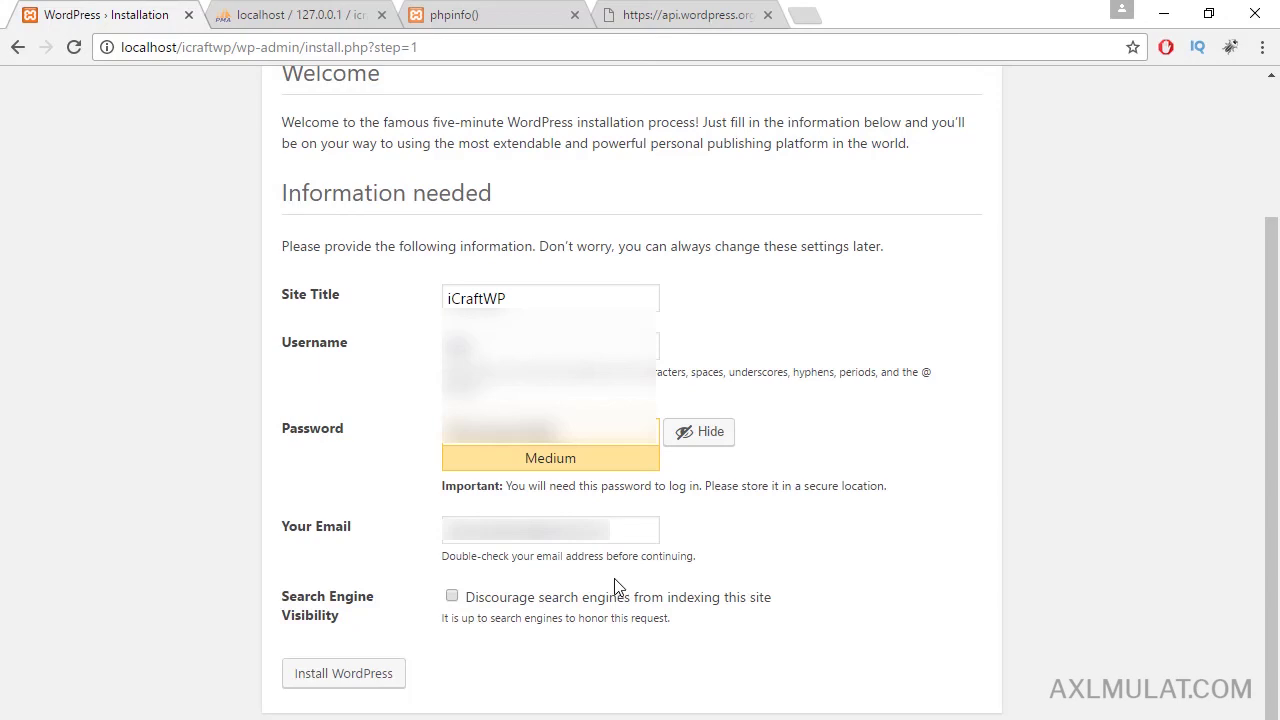
{"action": "left_click", "coordinate": [455, 597]}
Install WordPress, open 'Back to iCraftWP' in a new tab, then return to the login page.
{"action": "left_click", "coordinate": [343, 673]}
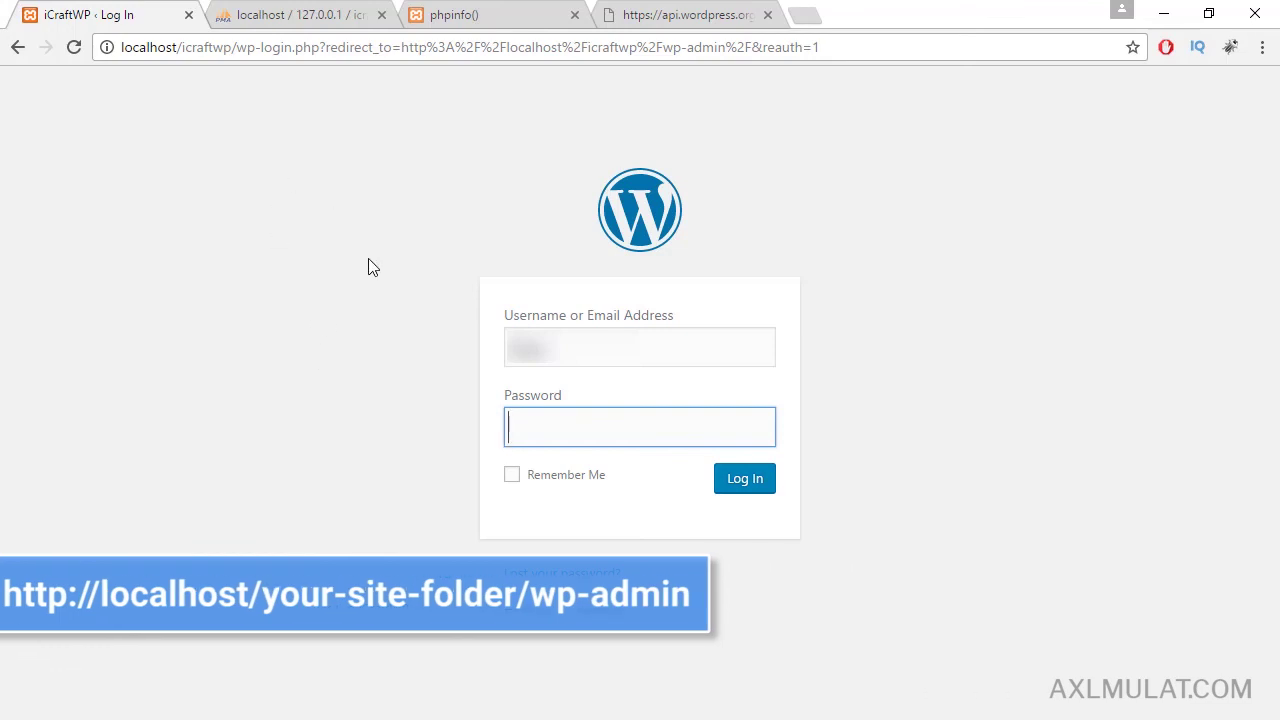
{"action": "right_click", "coordinate": [556, 612]}
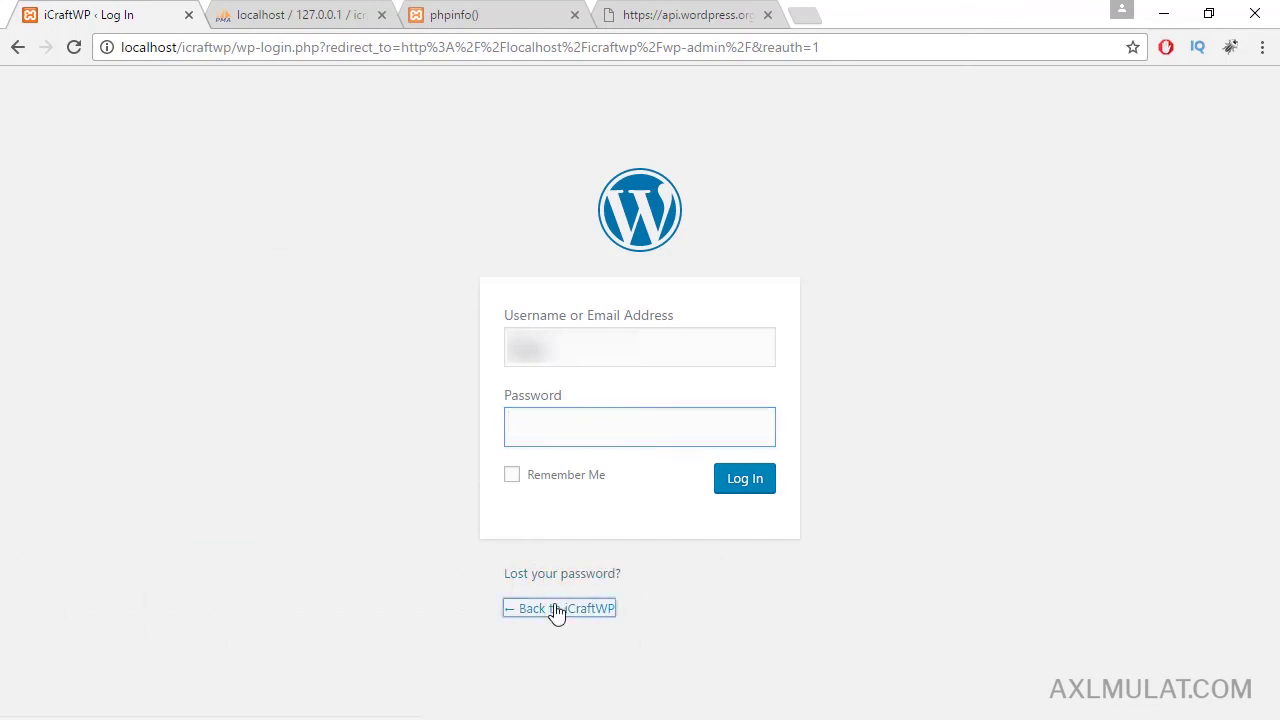
{"action": "left_click", "coordinate": [624, 422]}
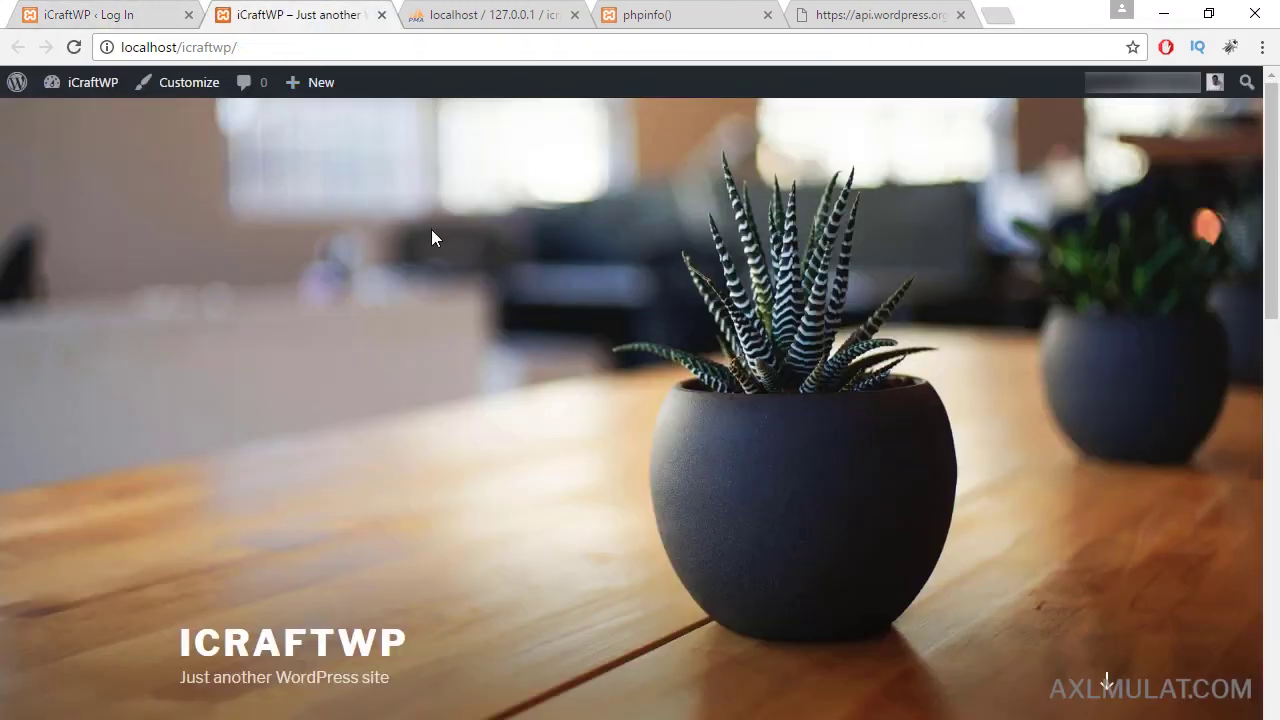
{"action": "scroll", "coordinate": [431, 237], "scroll_direction": "down", "scroll_amount": 7}
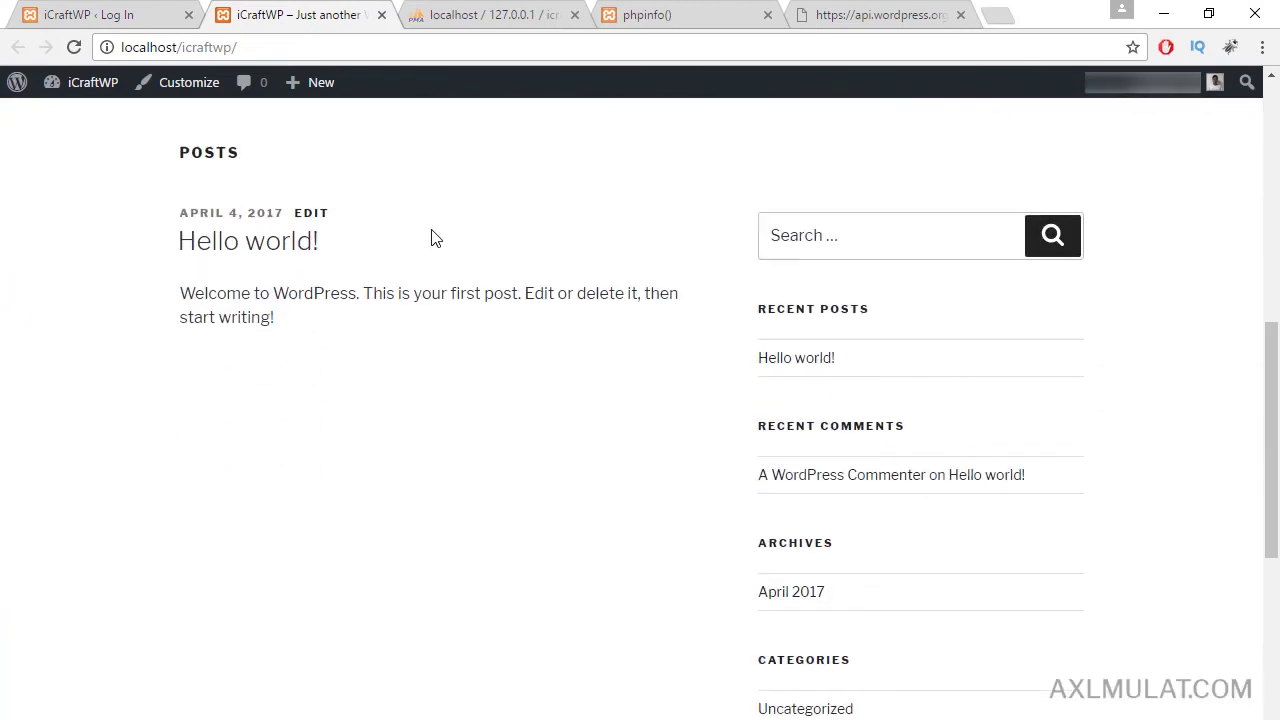
{"action": "scroll", "coordinate": [435, 237], "scroll_direction": "up", "scroll_amount": 7}
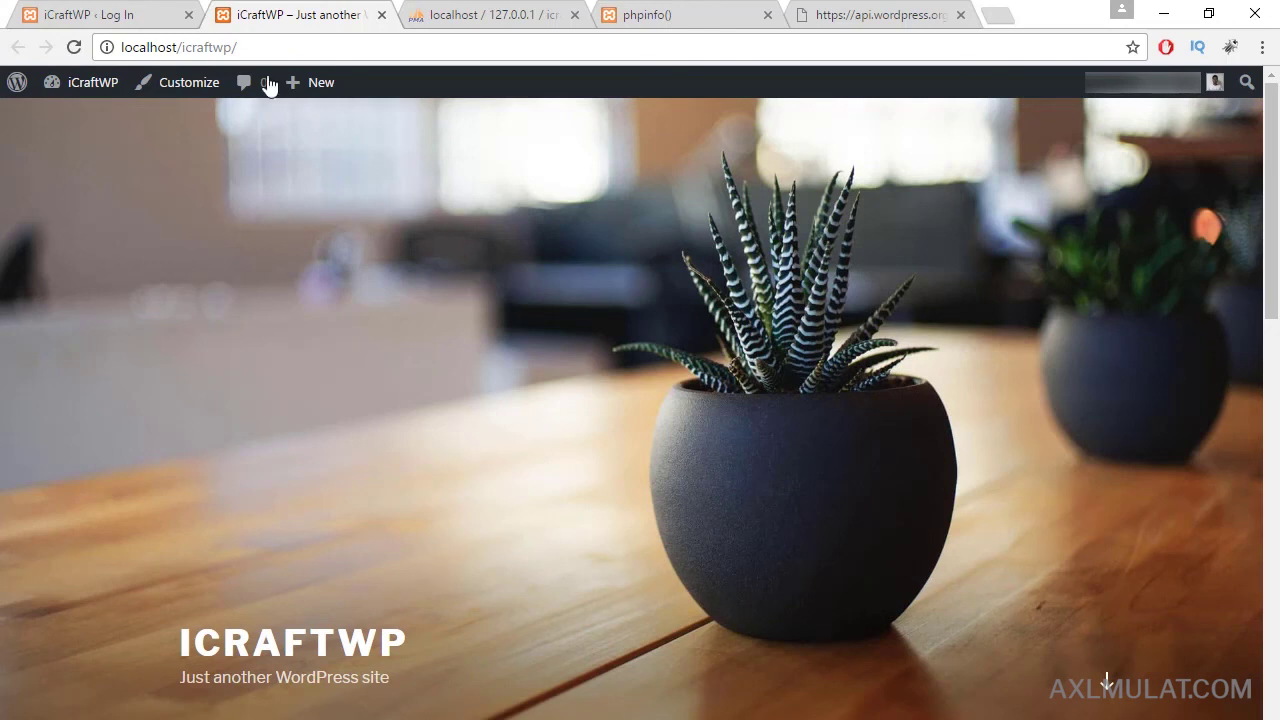
{"action": "left_click", "coordinate": [166, 8]}
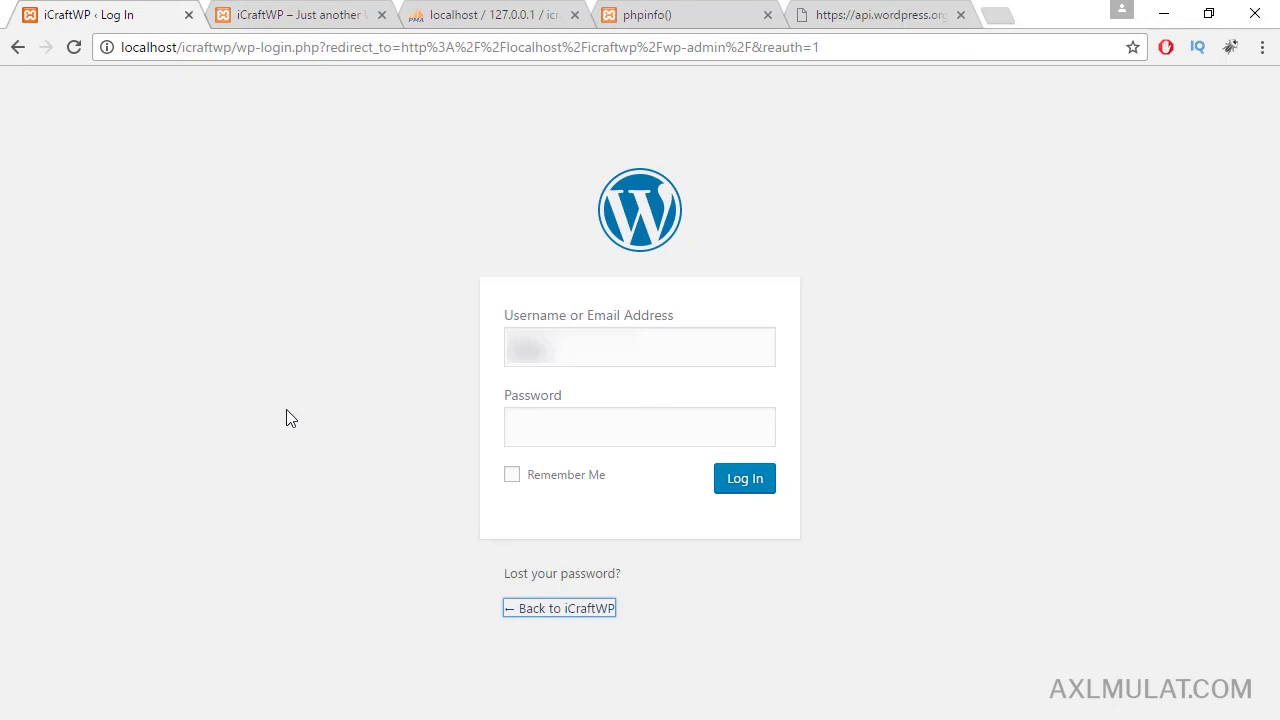